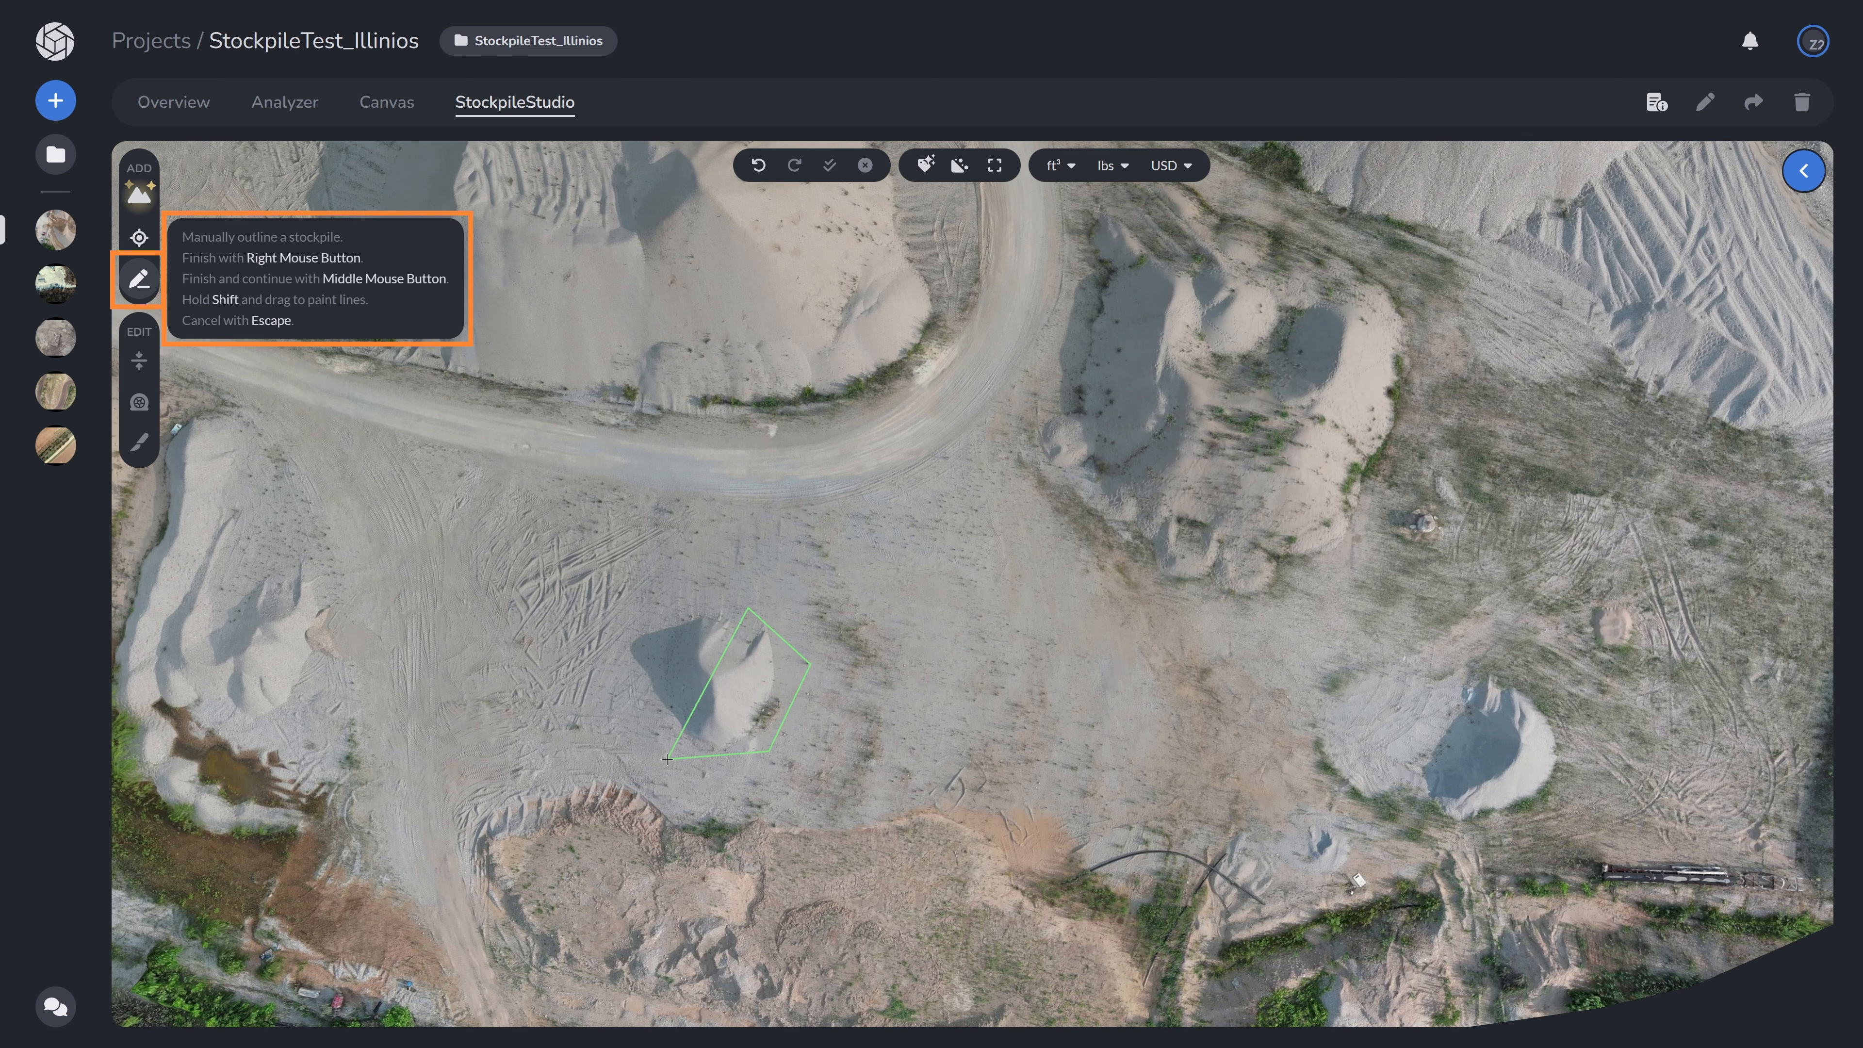
- Manually outline the small stockpile near the centre of the site as a polygon and finish it
left_click(640, 666)
left_click(678, 588)
right_click(730, 576)
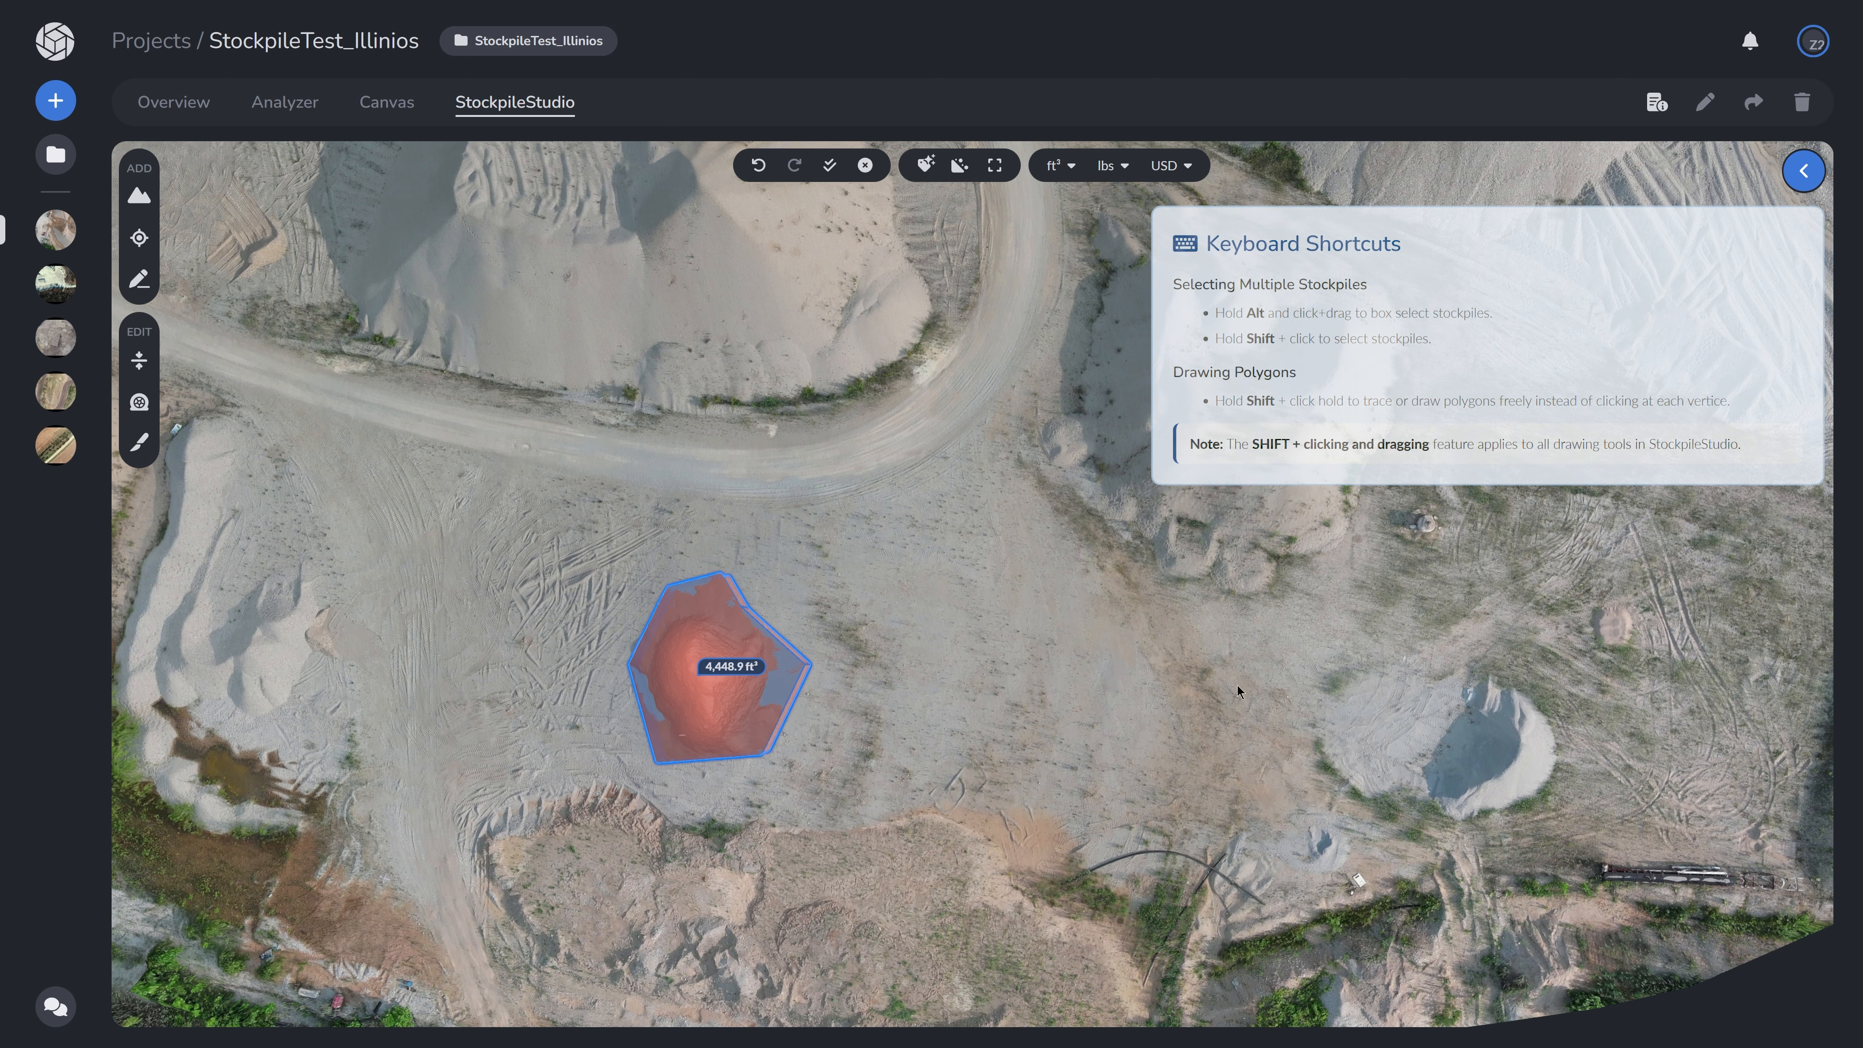
- Outline the elongated stockpile to the west with the manual outline tool and finish the shape
left_click(141, 284)
left_click_drag(1279, 682, 1081, 644)
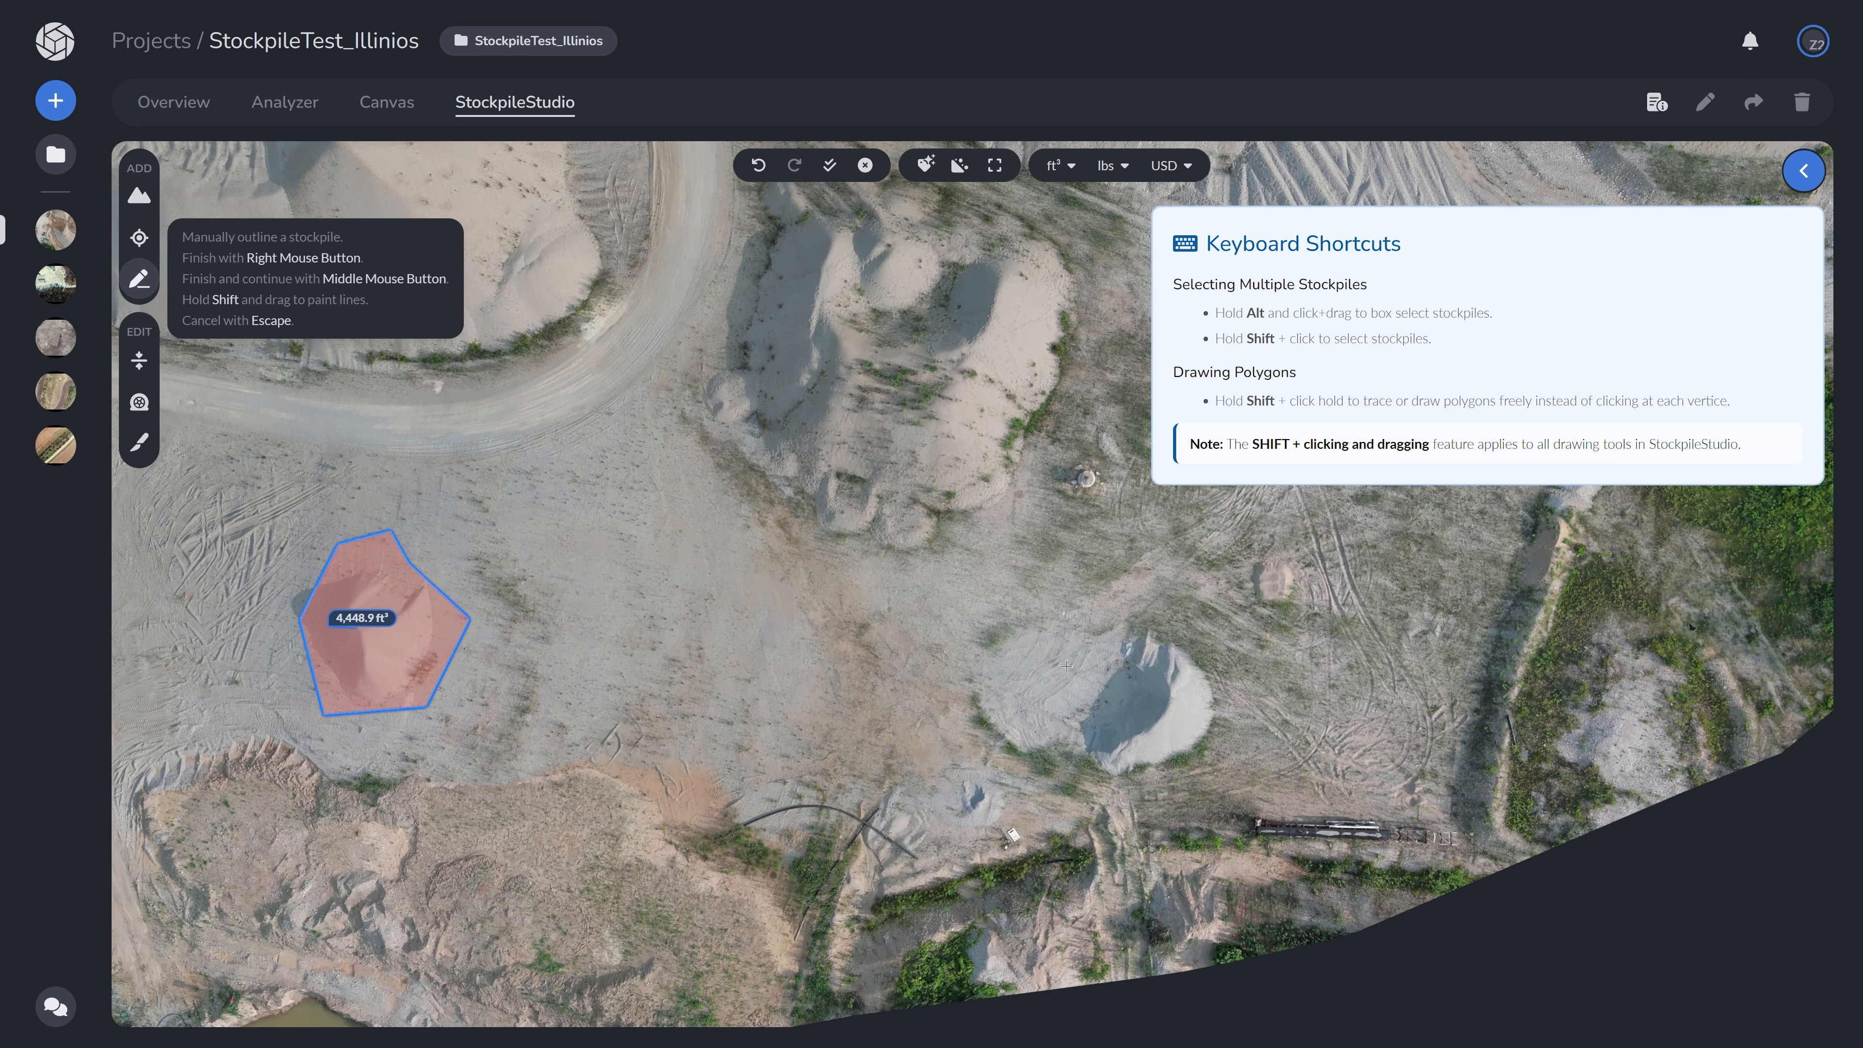
mouse_move(1092, 645)
left_mouse_down("shift")
mouse_move(1141, 622)
mouse_move(1210, 659)
mouse_move(1219, 756)
mouse_move(1113, 784)
mouse_move(1068, 742)
mouse_move(1058, 695)
left_mouse_up("shift")
right_click(1059, 691)
left_click(140, 279)
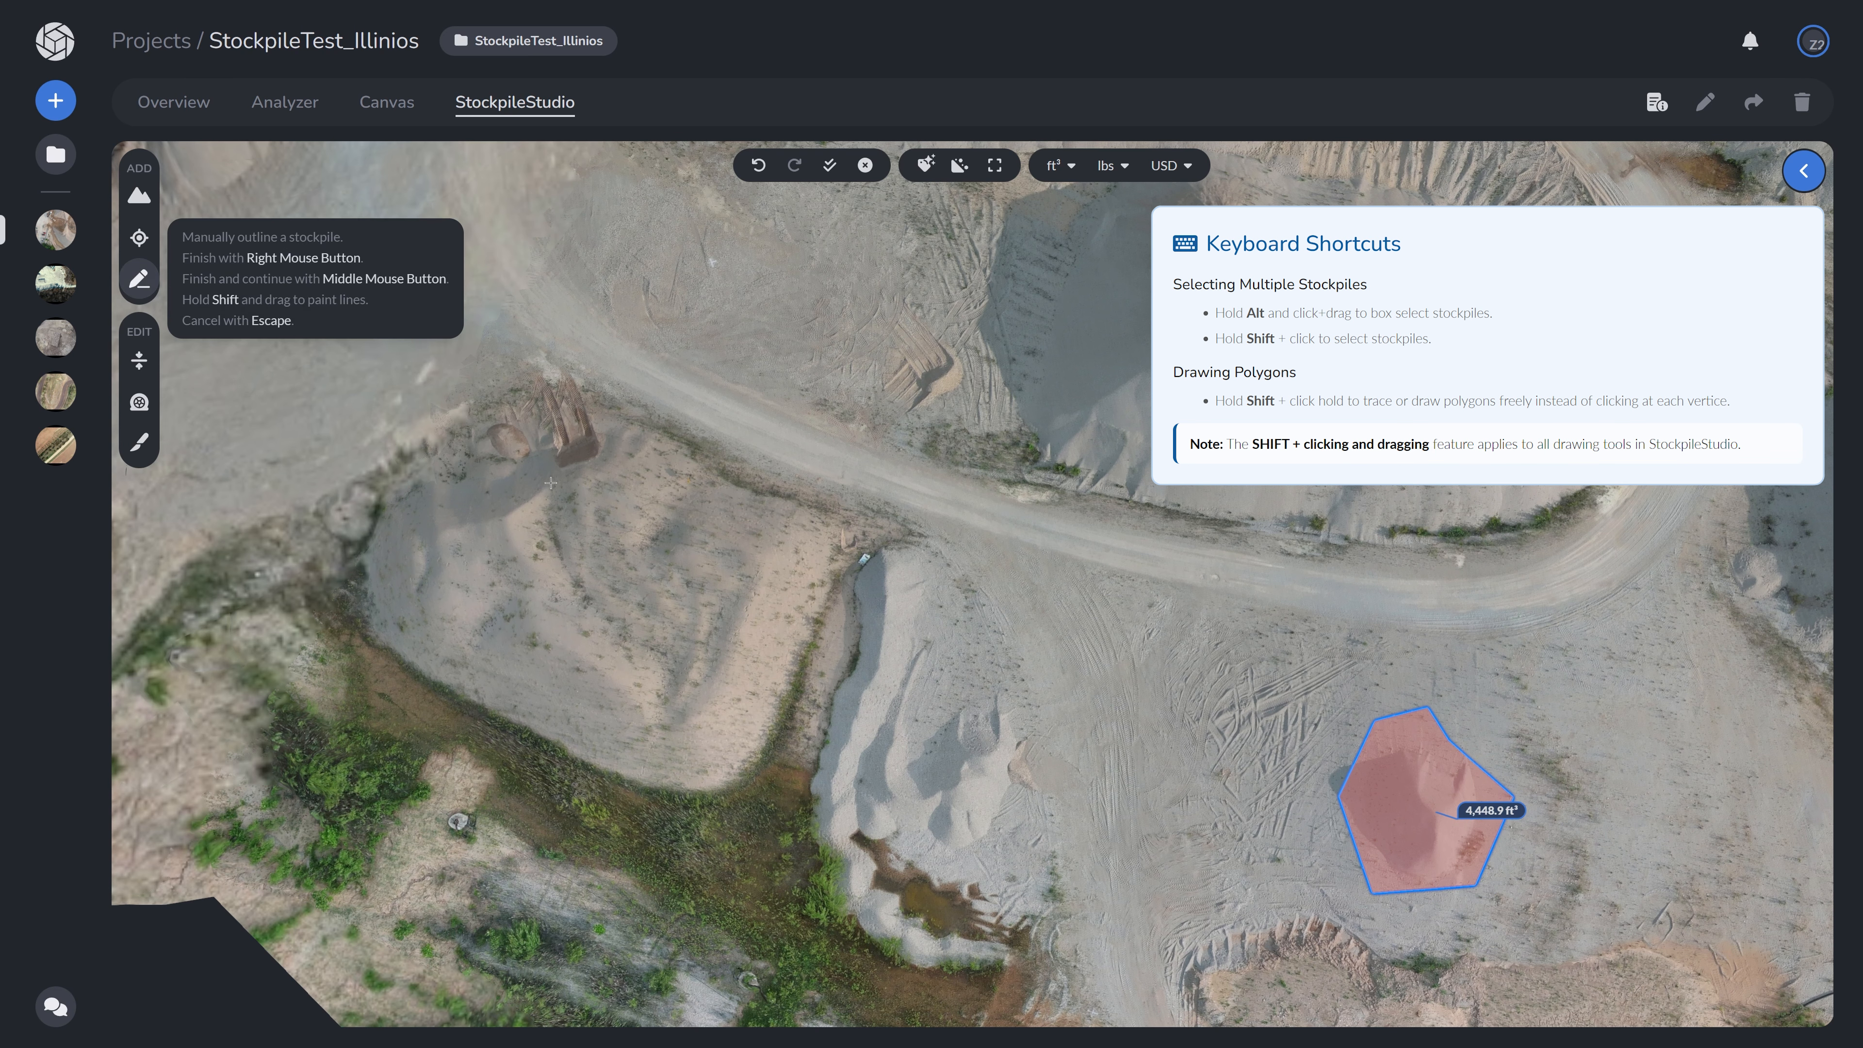
mouse_move(893, 530)
left_mouse_down()
mouse_move(825, 636)
mouse_move(767, 826)
mouse_move(797, 950)
mouse_move(927, 995)
mouse_move(1016, 969)
mouse_move(996, 892)
mouse_move(1033, 741)
mouse_move(1023, 660)
mouse_move(950, 576)
mouse_move(891, 554)
left_mouse_up()
right_click(891, 554)
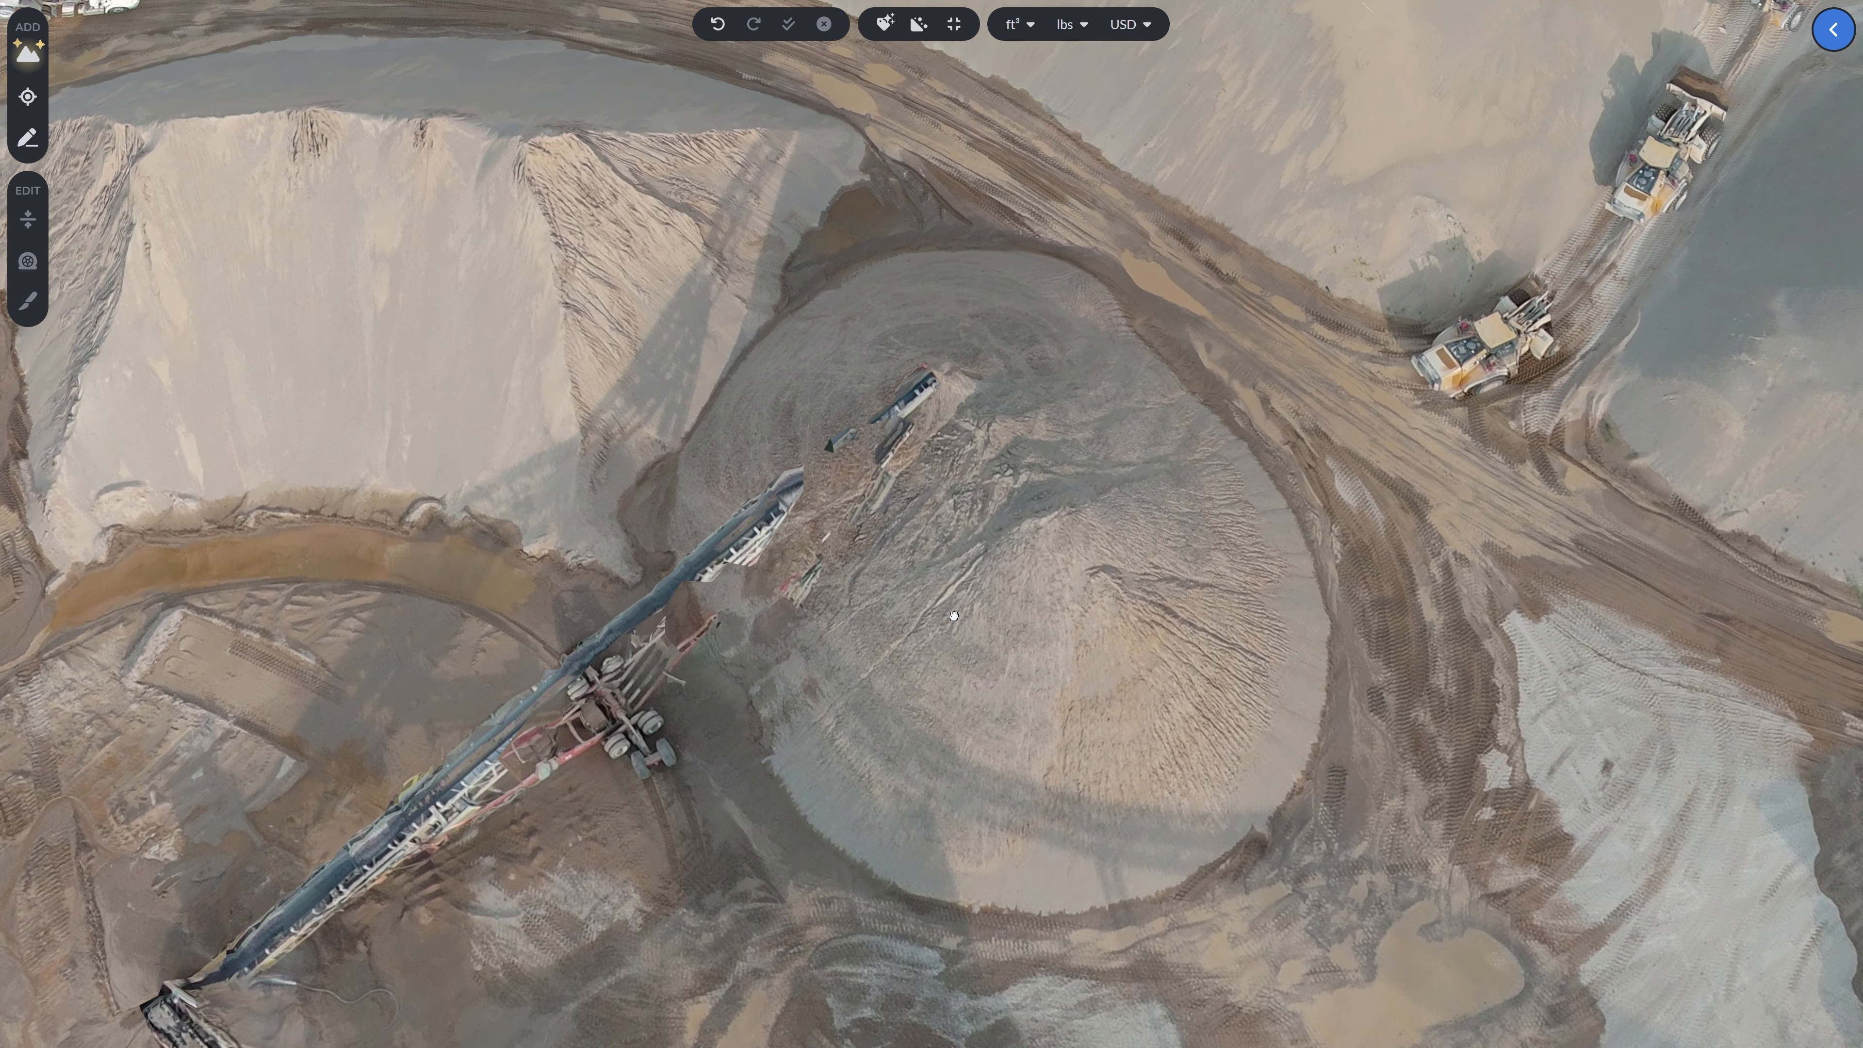
- Add the large conical stockpile in the 3D view using the click-to-add stockpile tool
left_click_drag(953, 616, 955, 505)
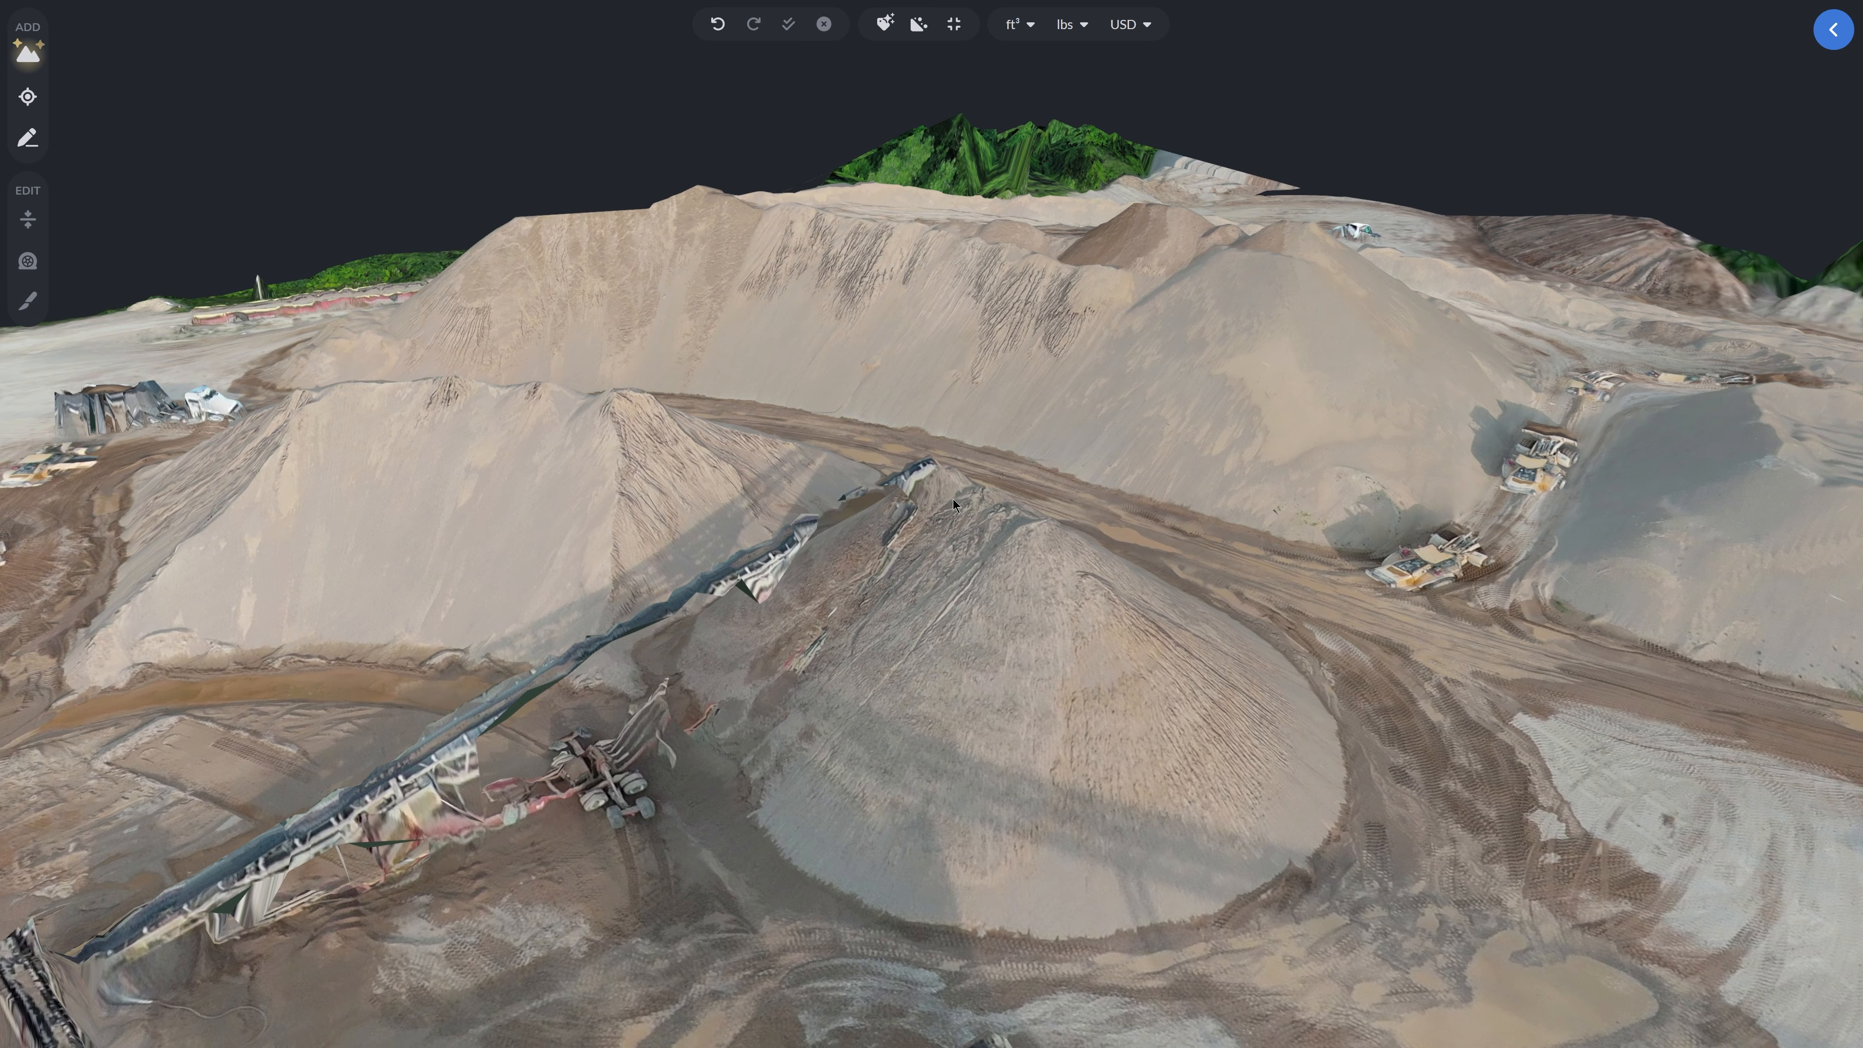
left_click(27, 97)
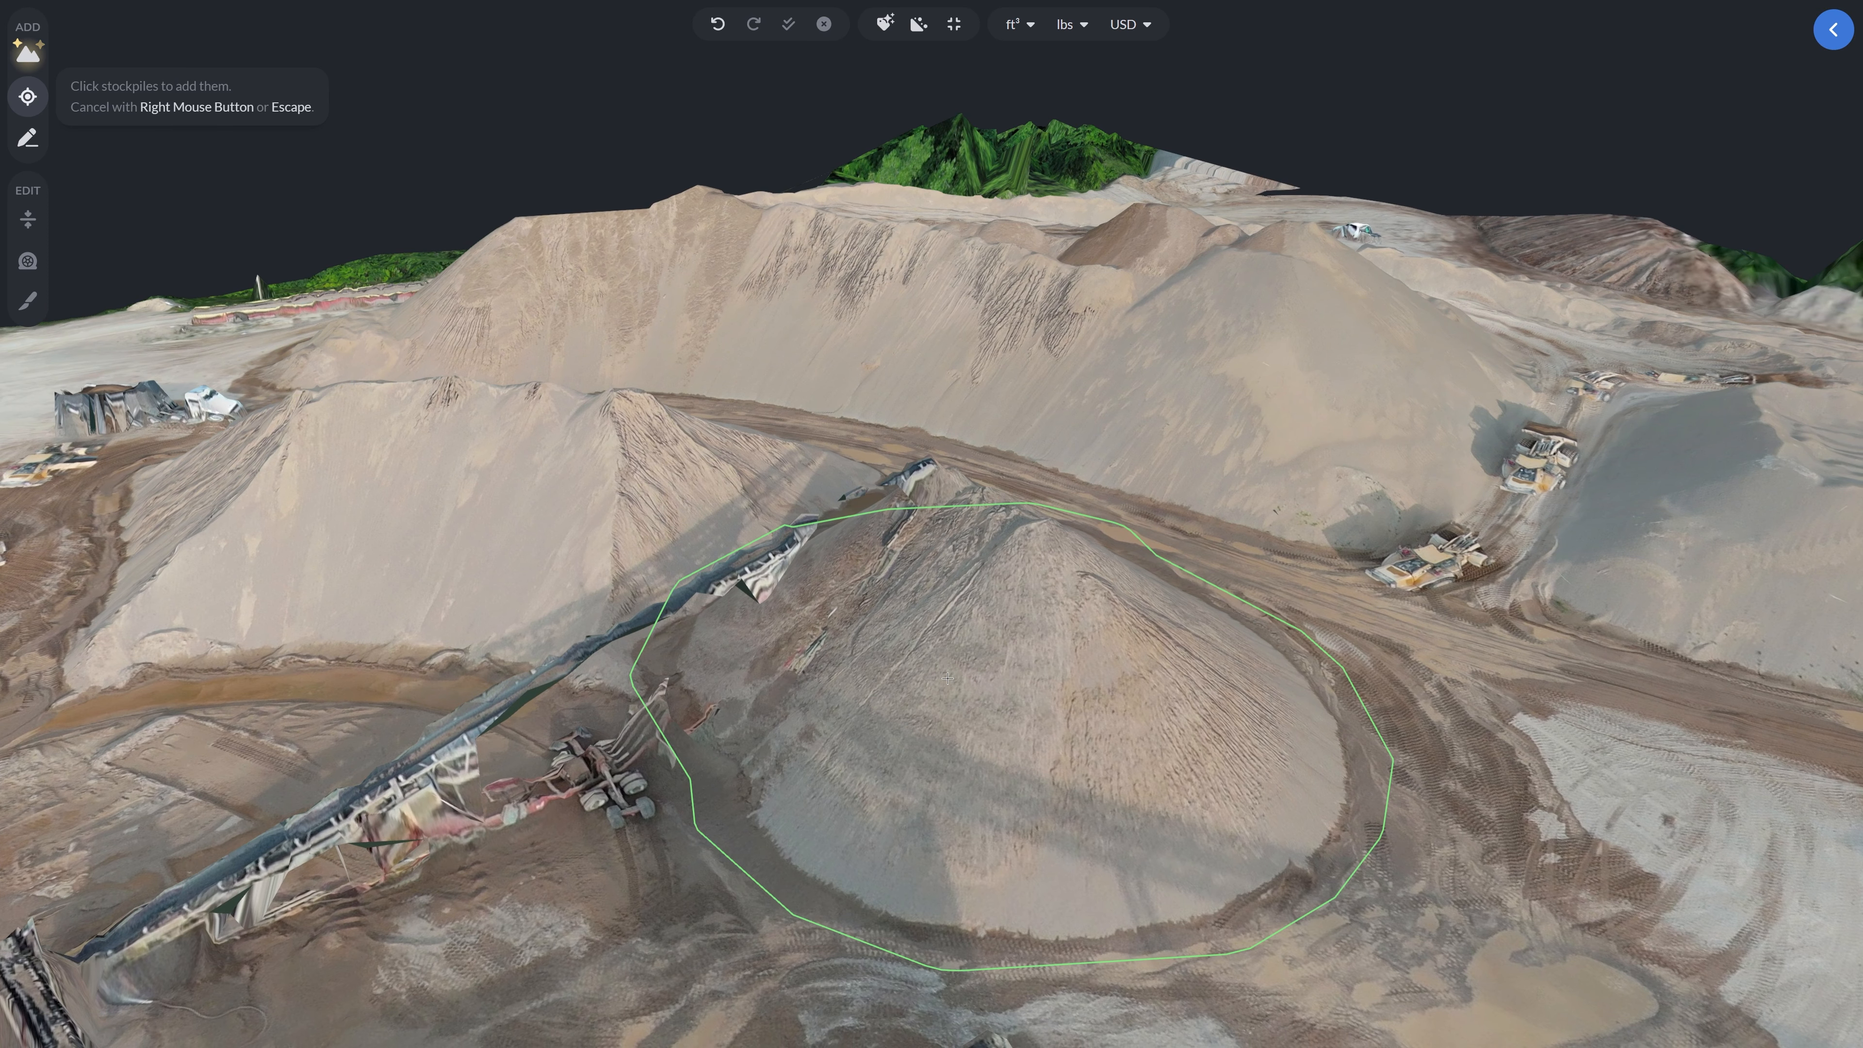
left_click(998, 605)
left_click_drag(948, 677, 847, 621)
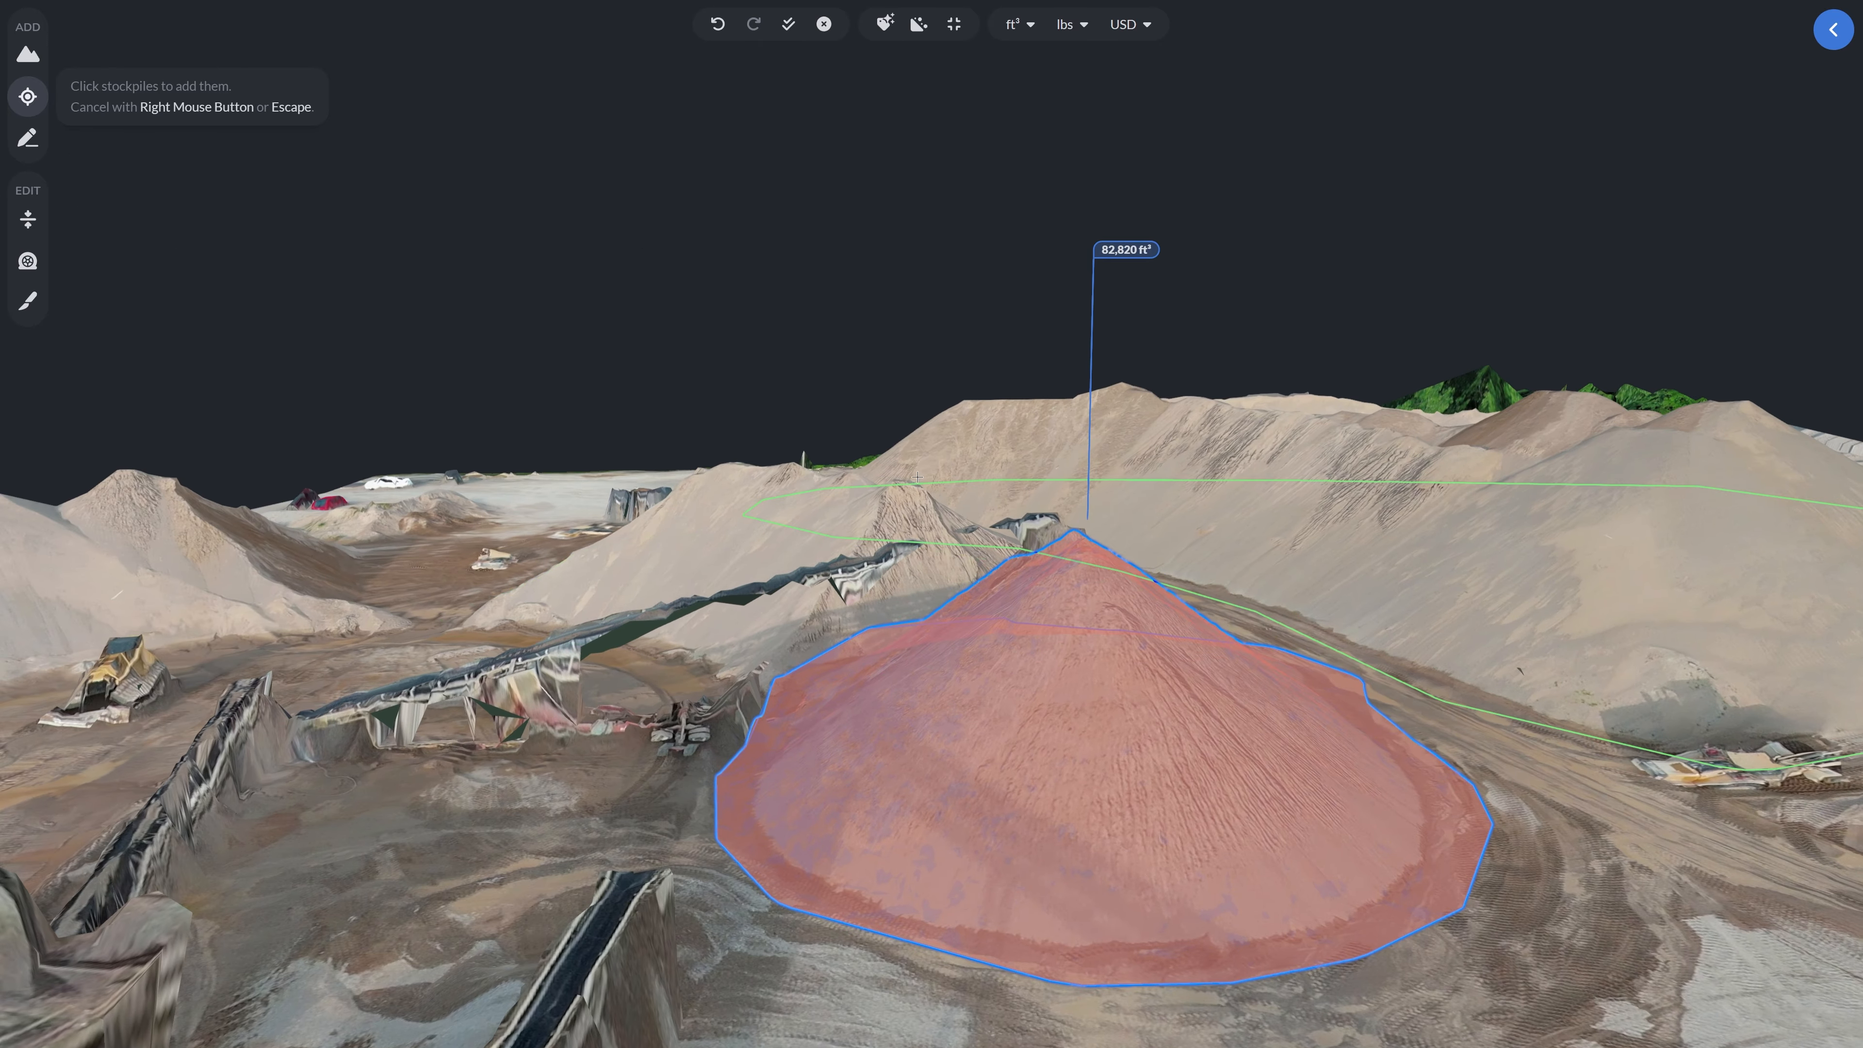
- Add the dark stockpile beside the conveyor with the click-to-add tool and exit the tool
left_click(1033, 579)
left_click_drag(1048, 539, 952, 587)
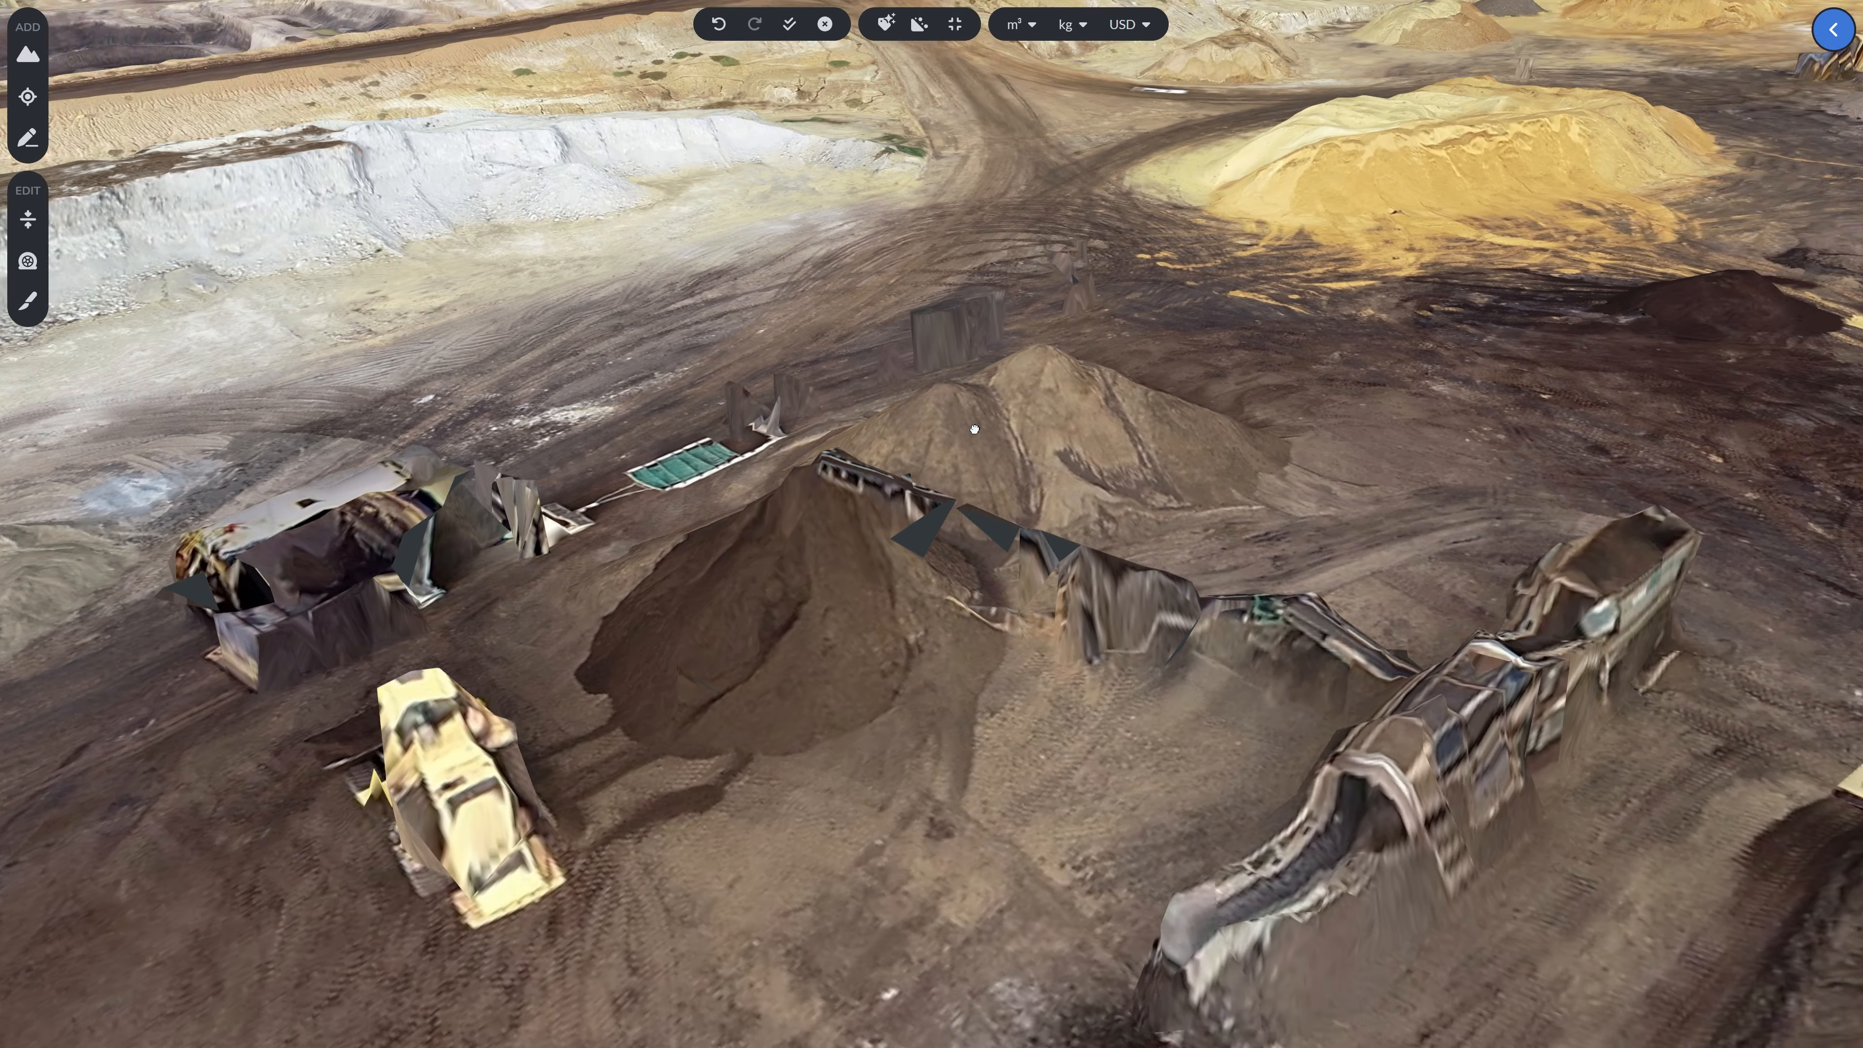
left_click_drag(974, 430, 1032, 408)
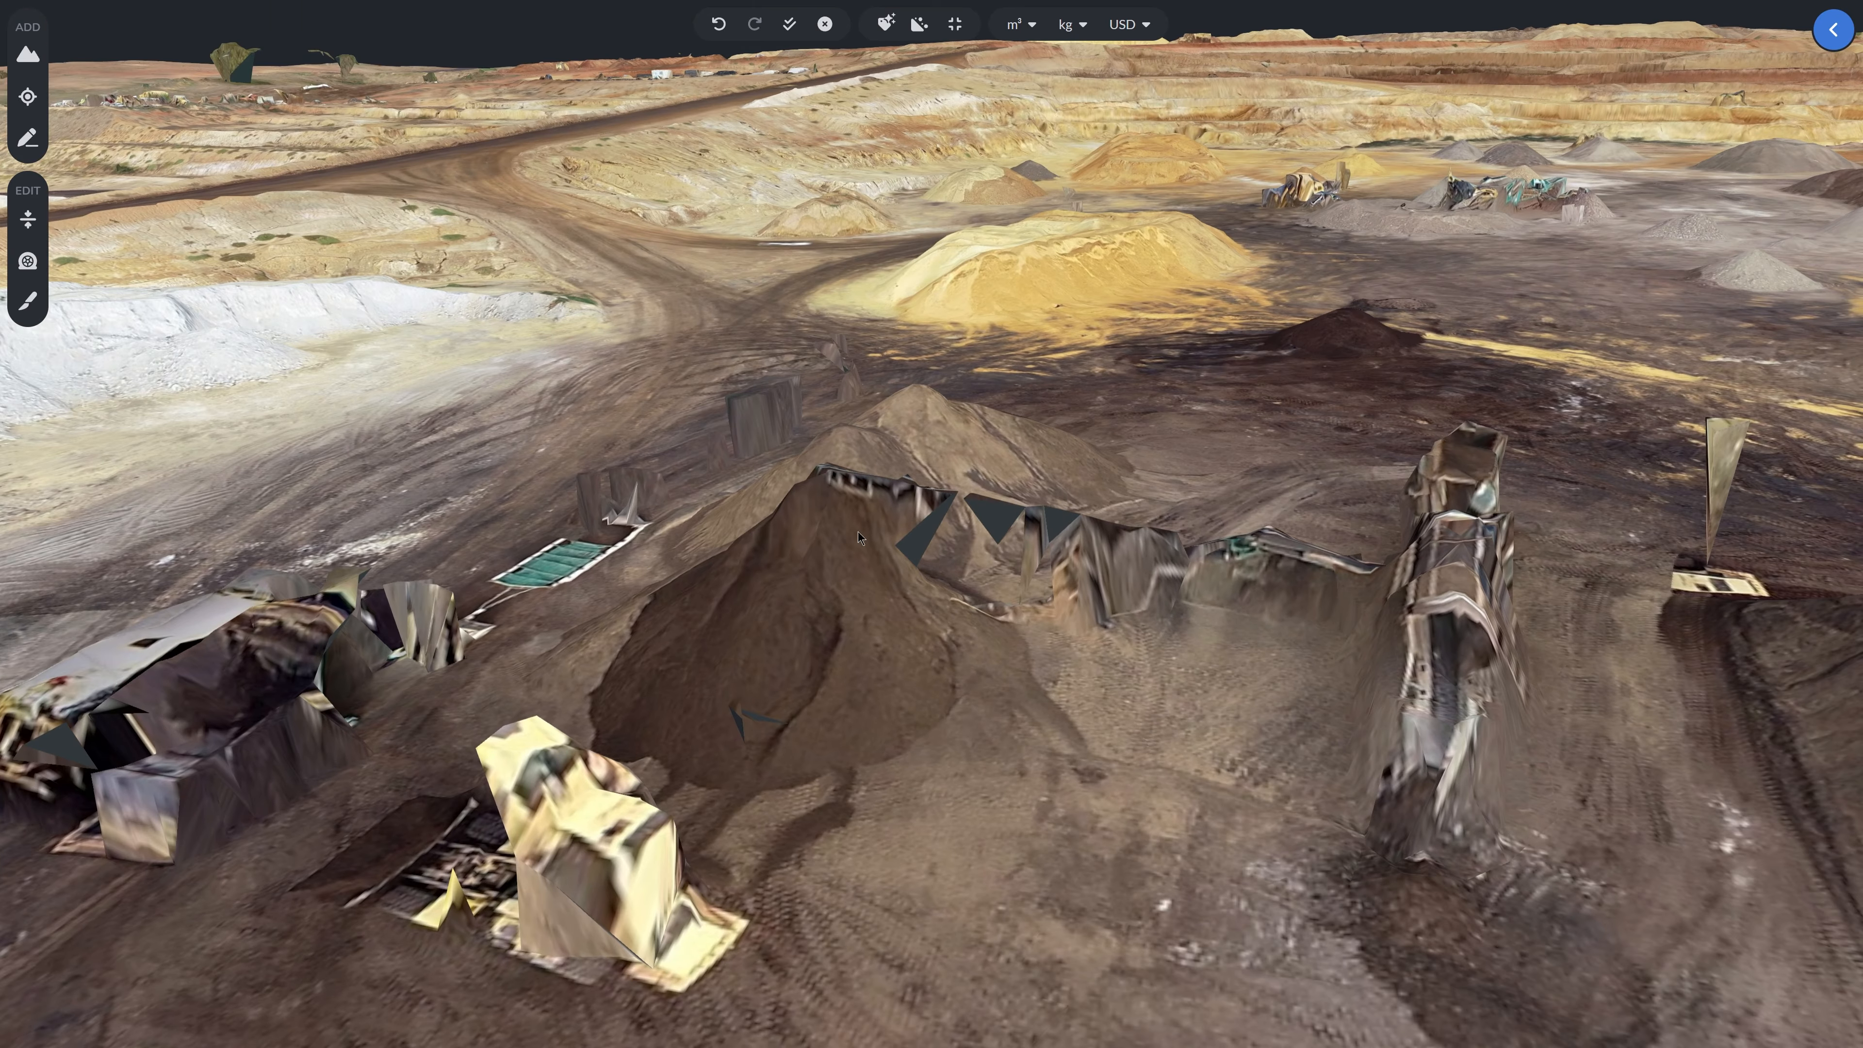
left_click(27, 96)
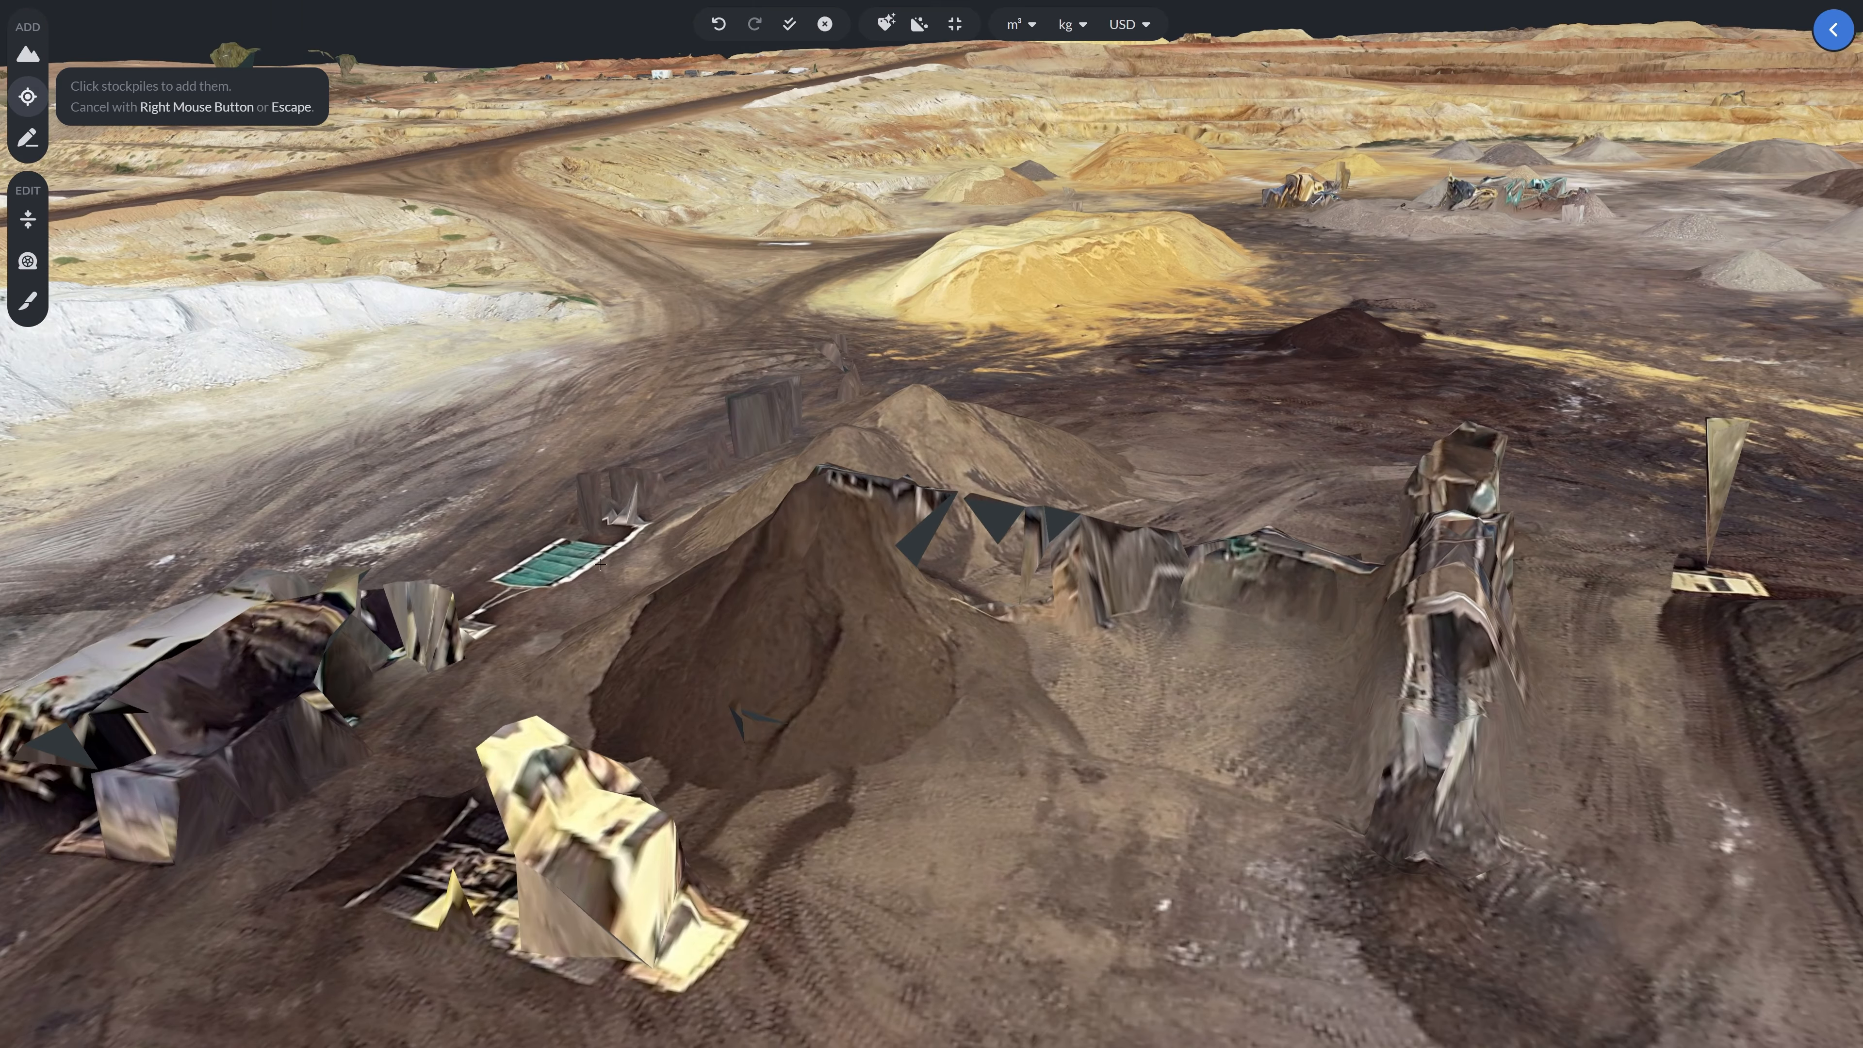
left_click(796, 631)
left_click_drag(795, 631, 990, 572)
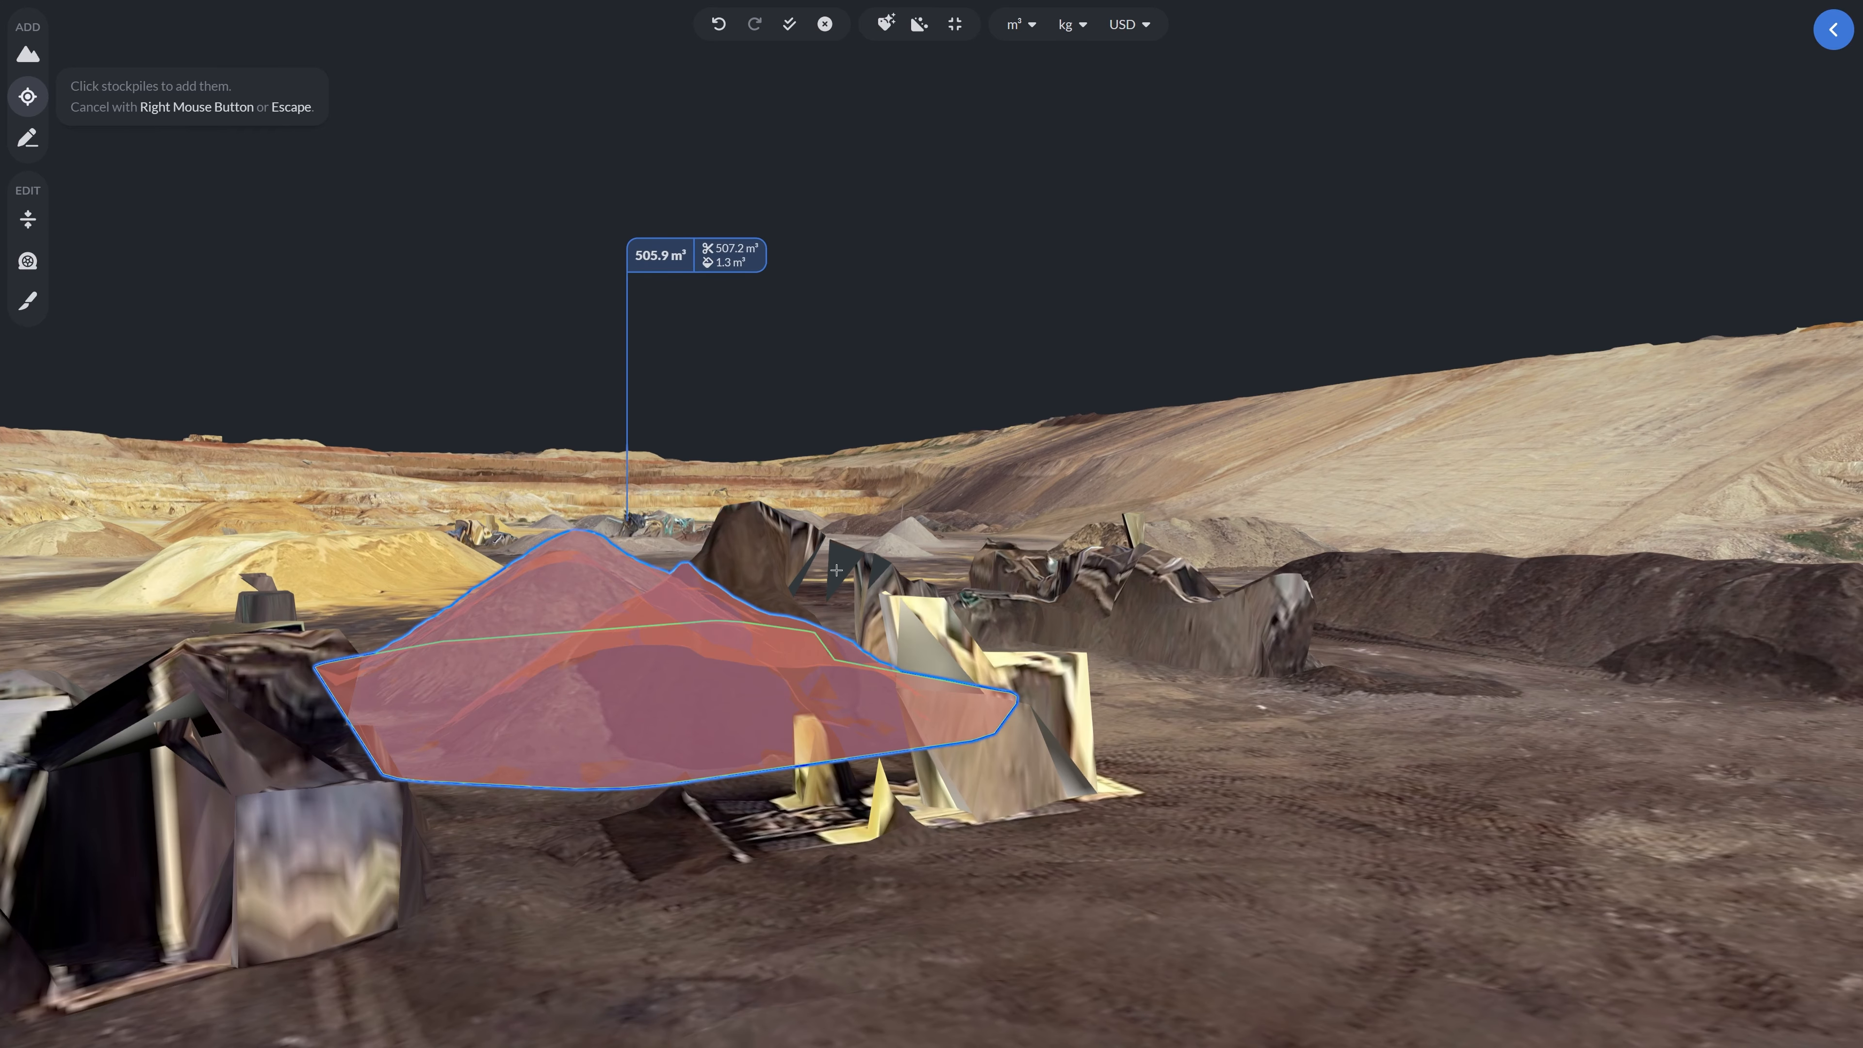
left_click_drag(713, 573, 577, 584)
right_click(702, 639)
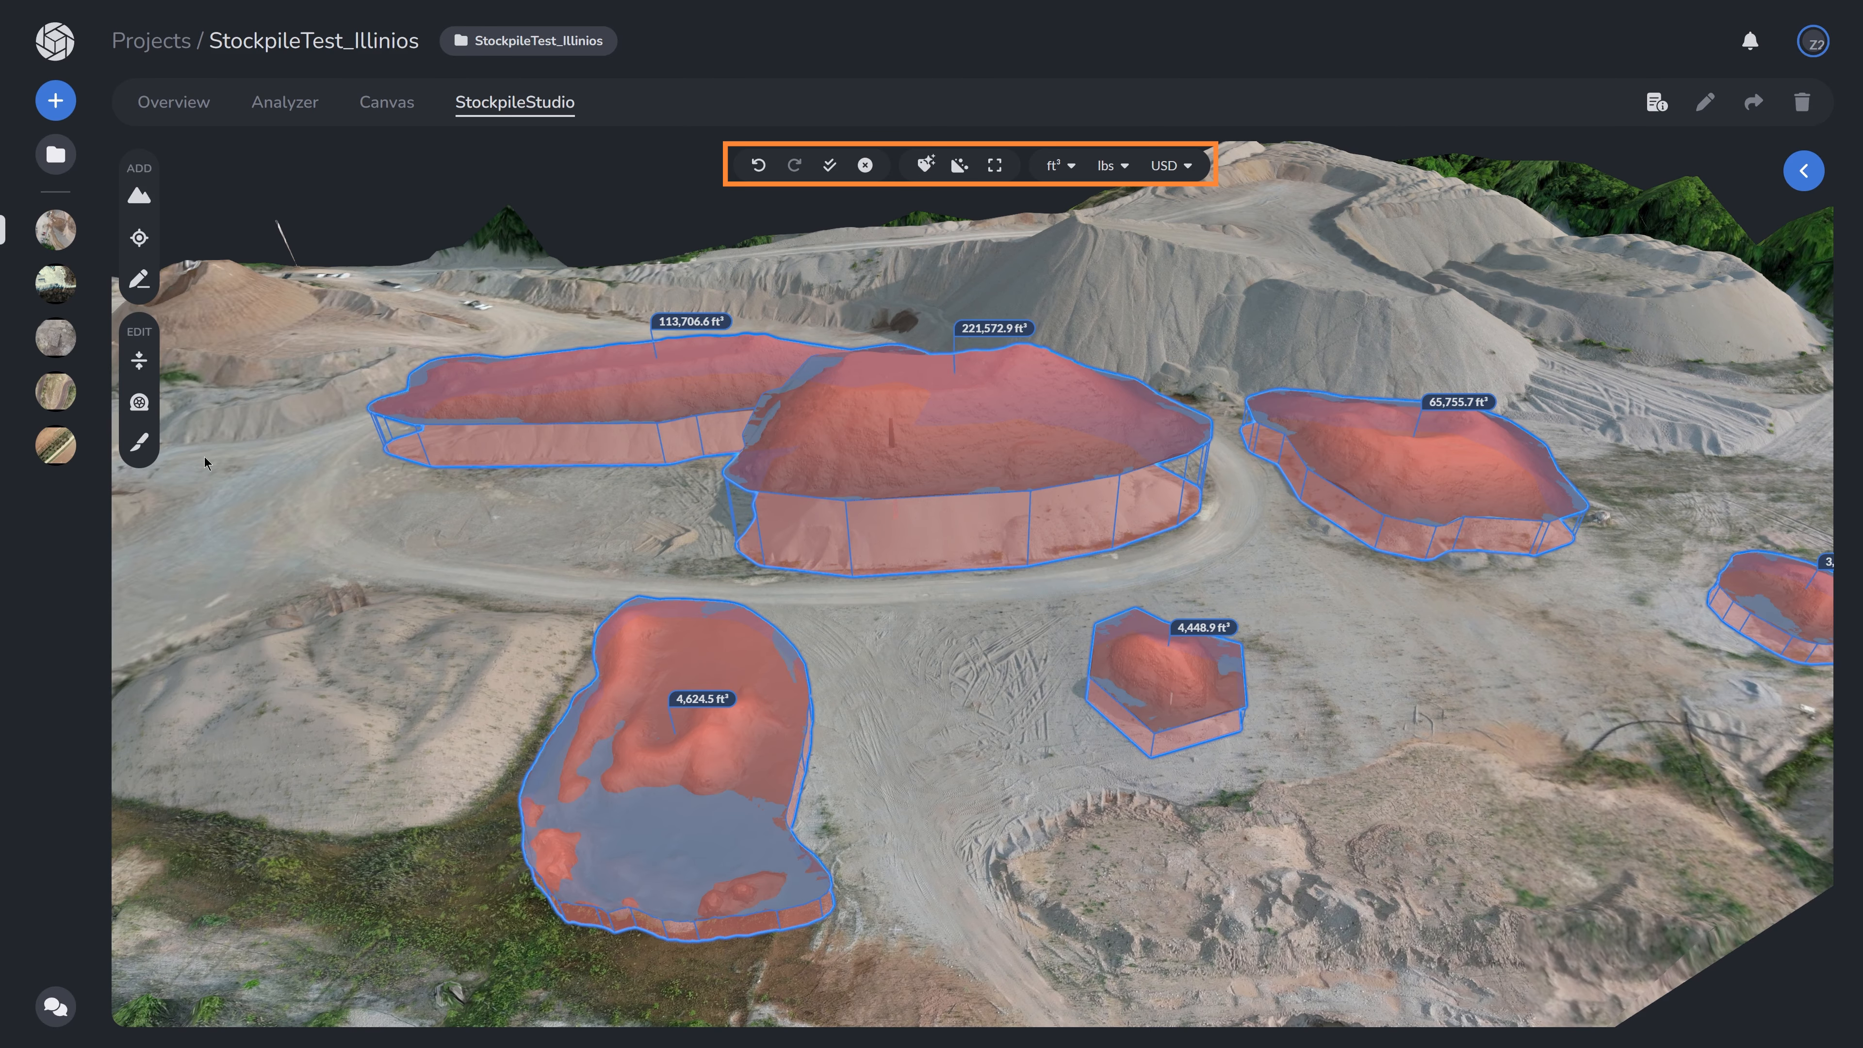
- Try undo, redo, select all and delete all on the stockpiles, undoing the deletion
left_click(760, 174)
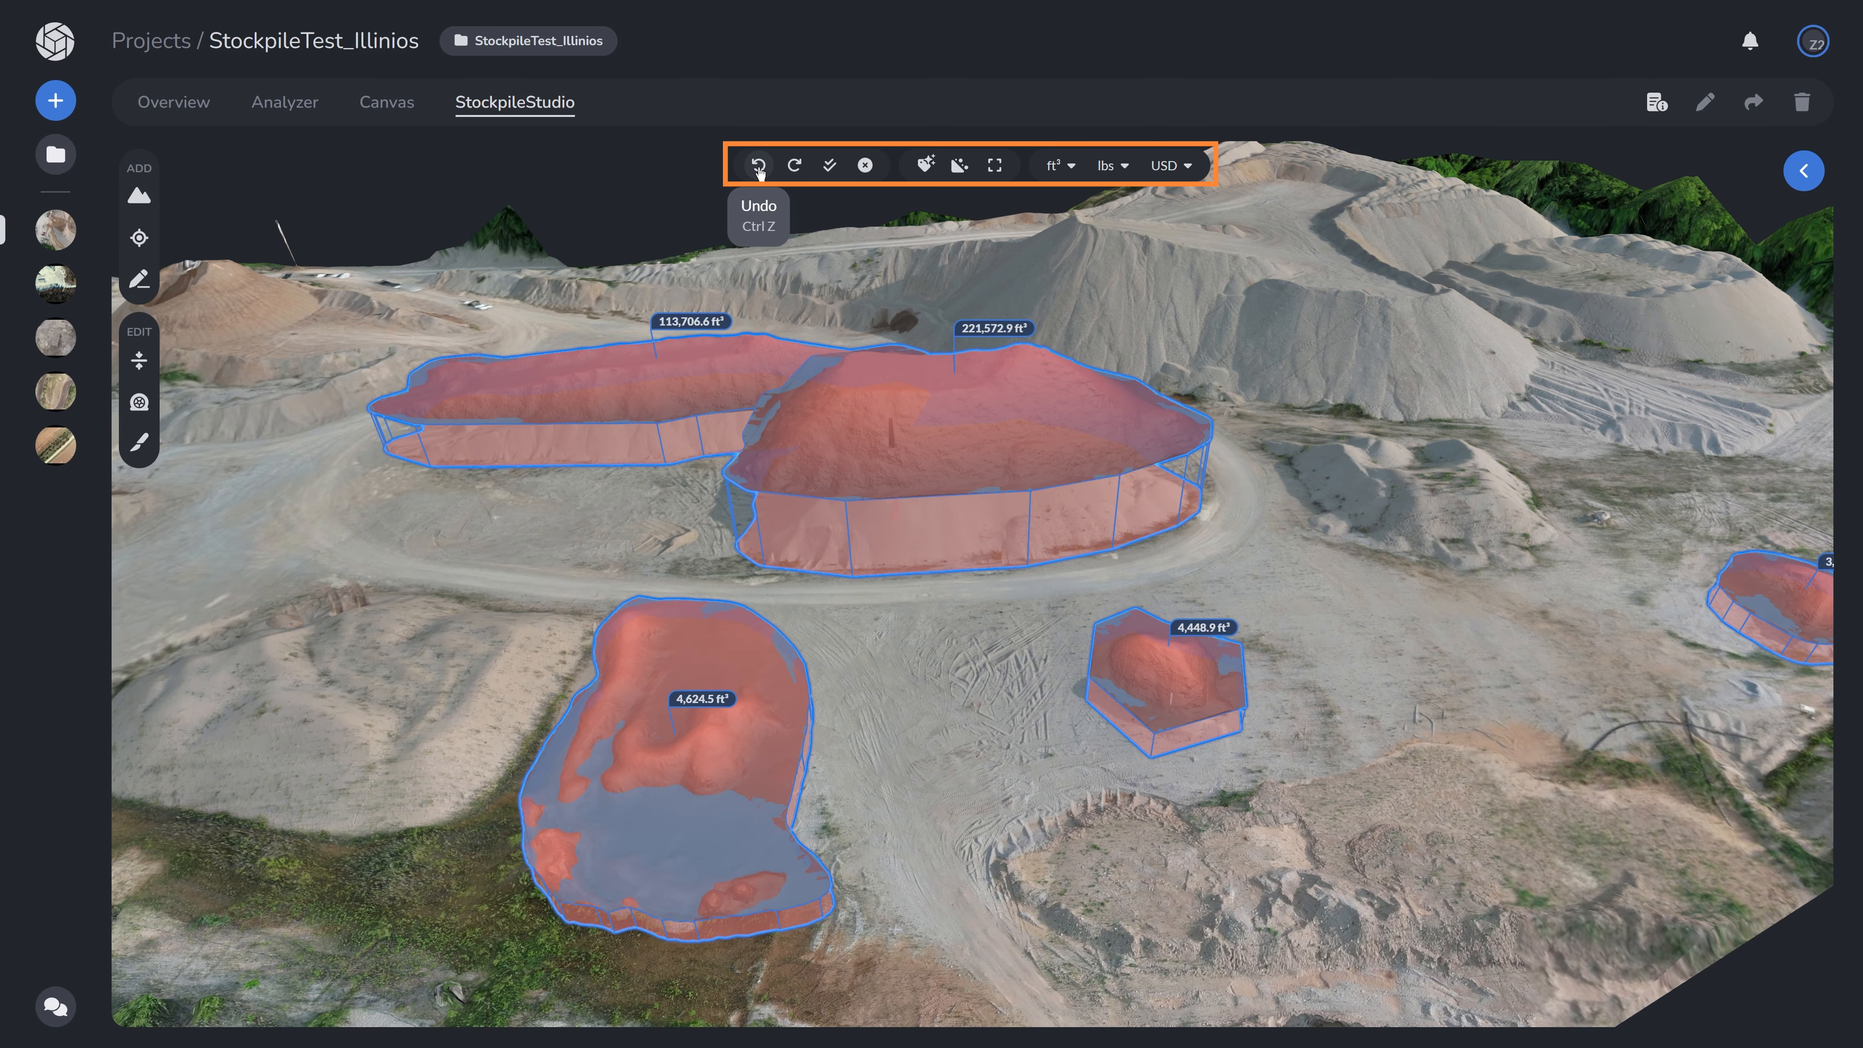
left_click(796, 172)
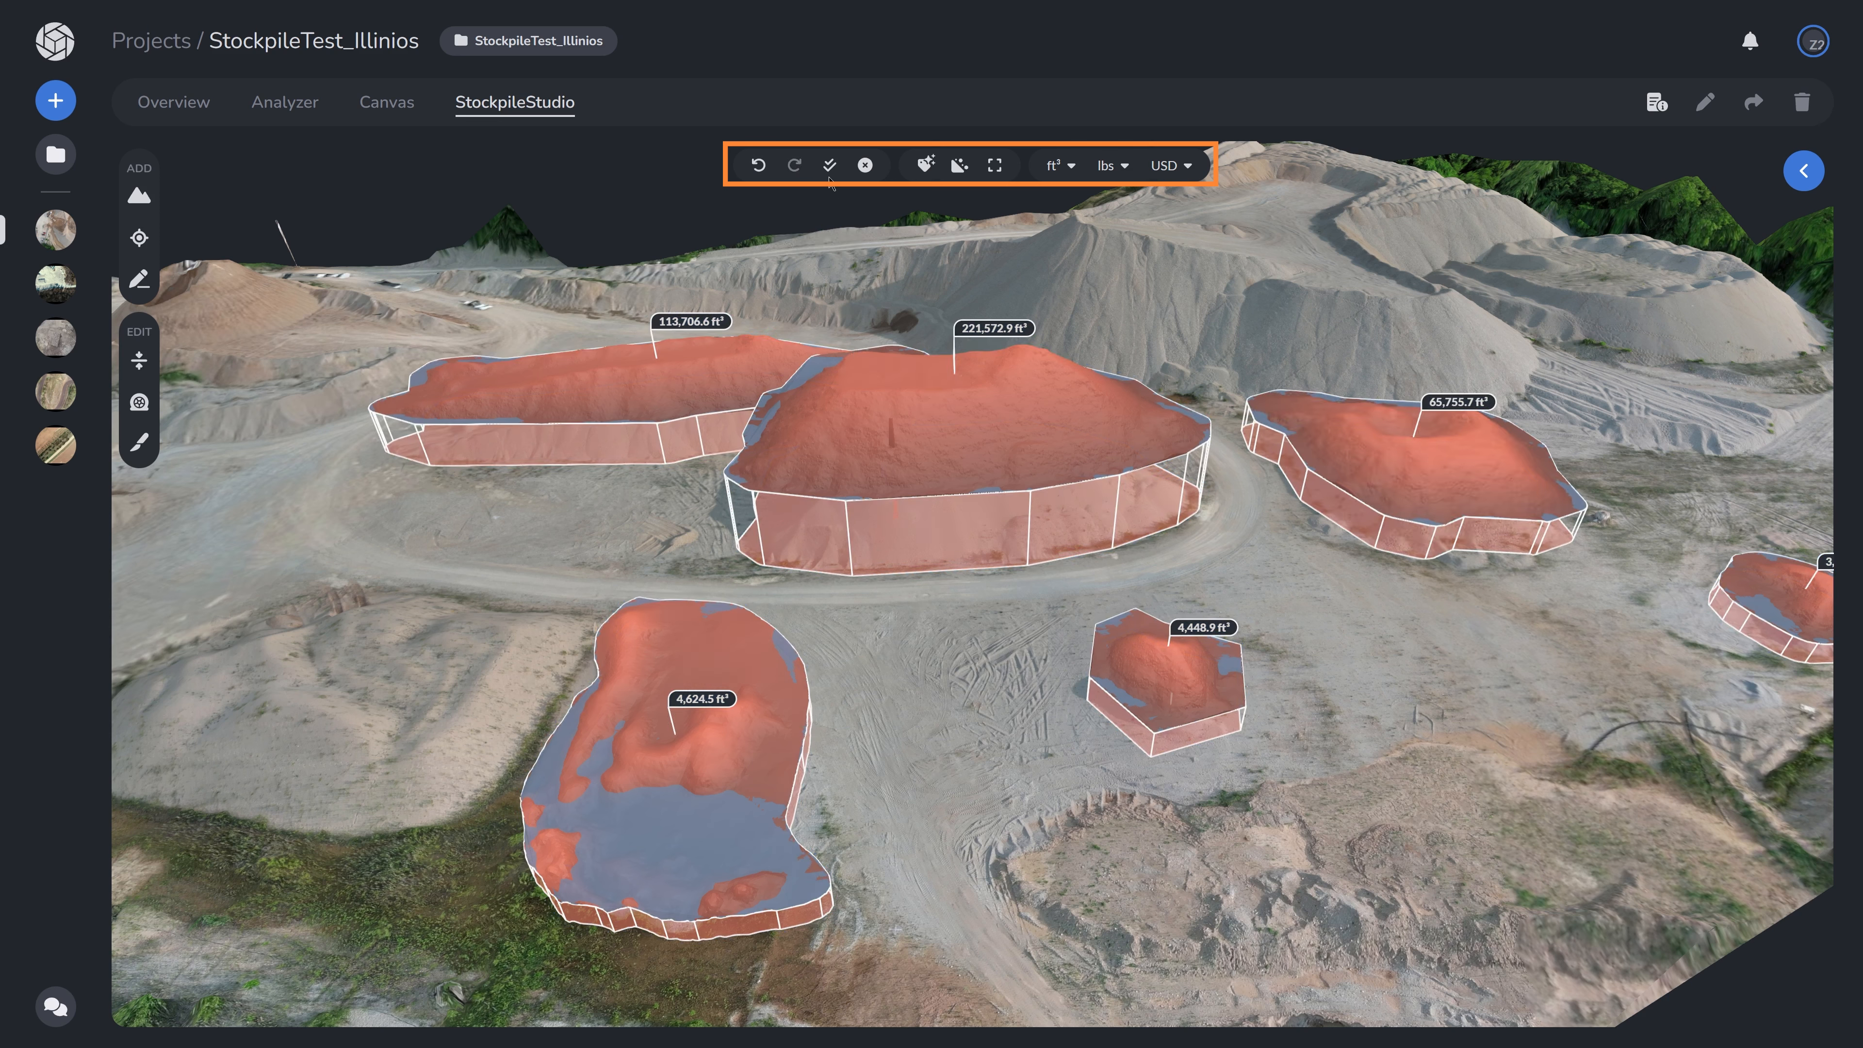
left_click(830, 166)
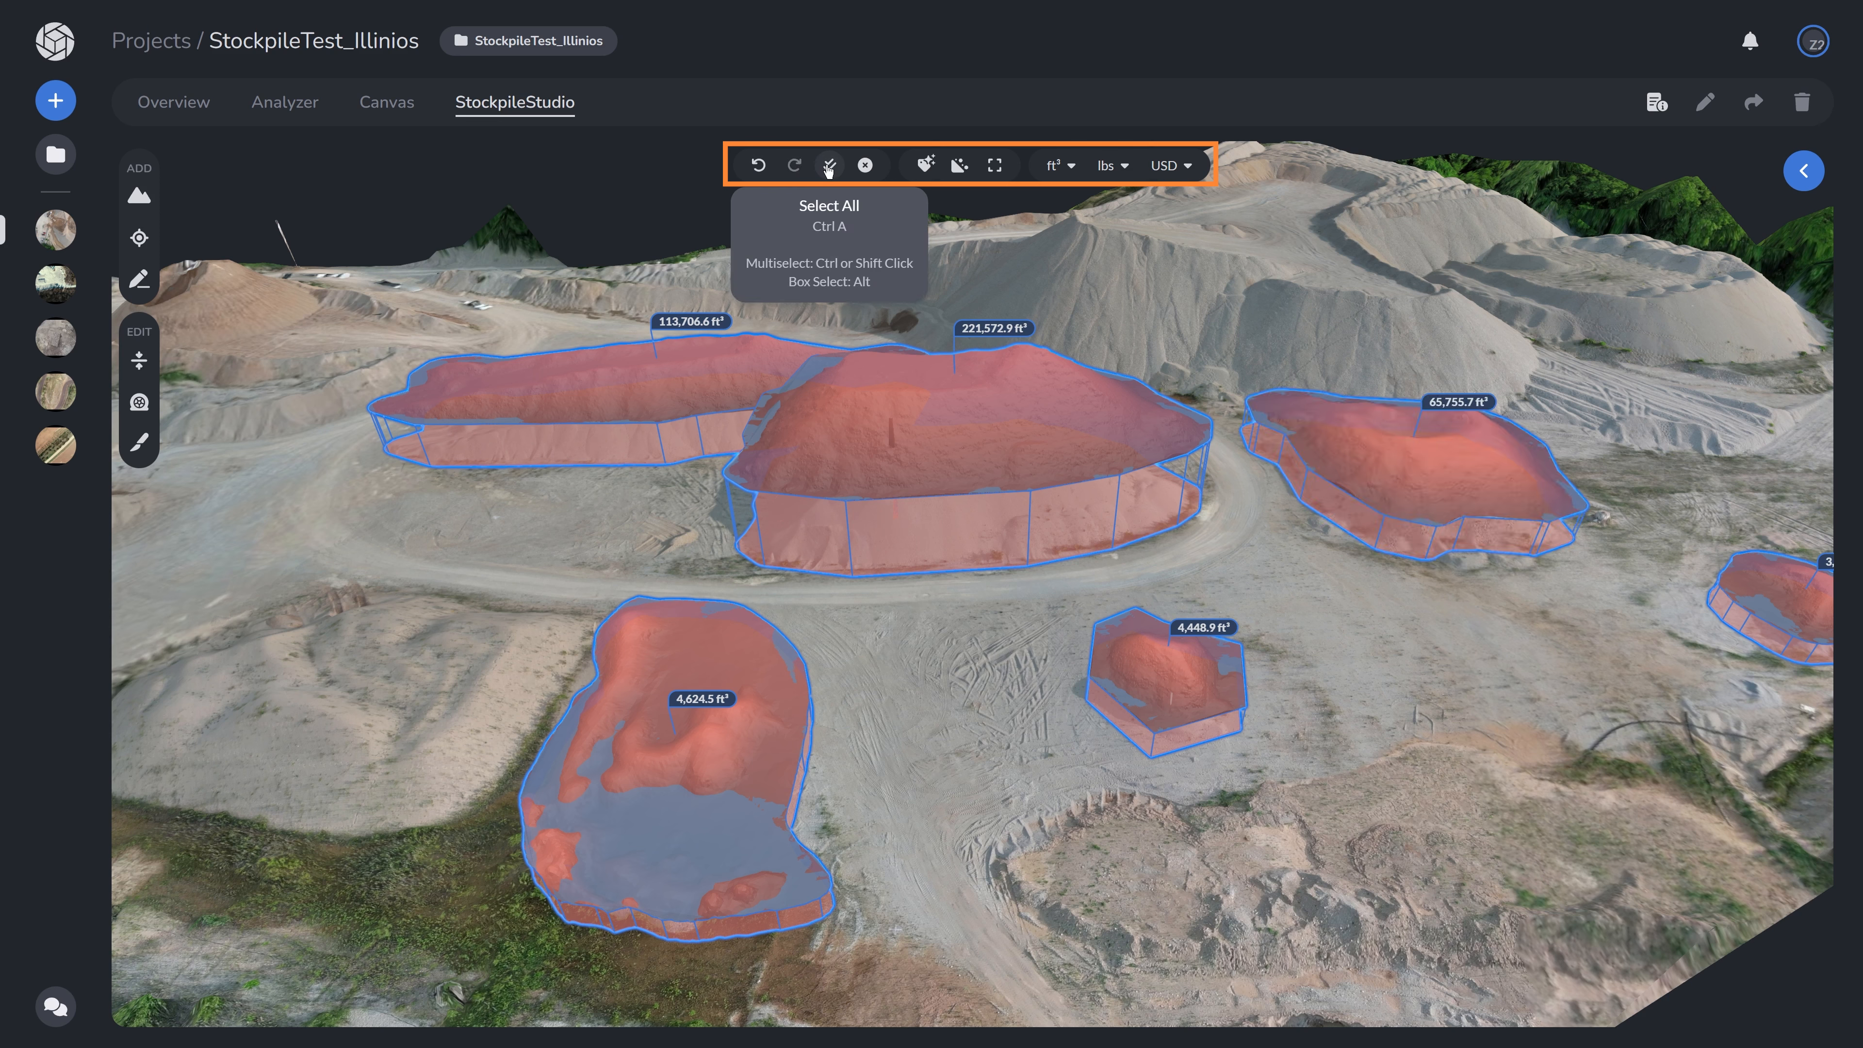
left_click(866, 166)
key("ctrl+z")
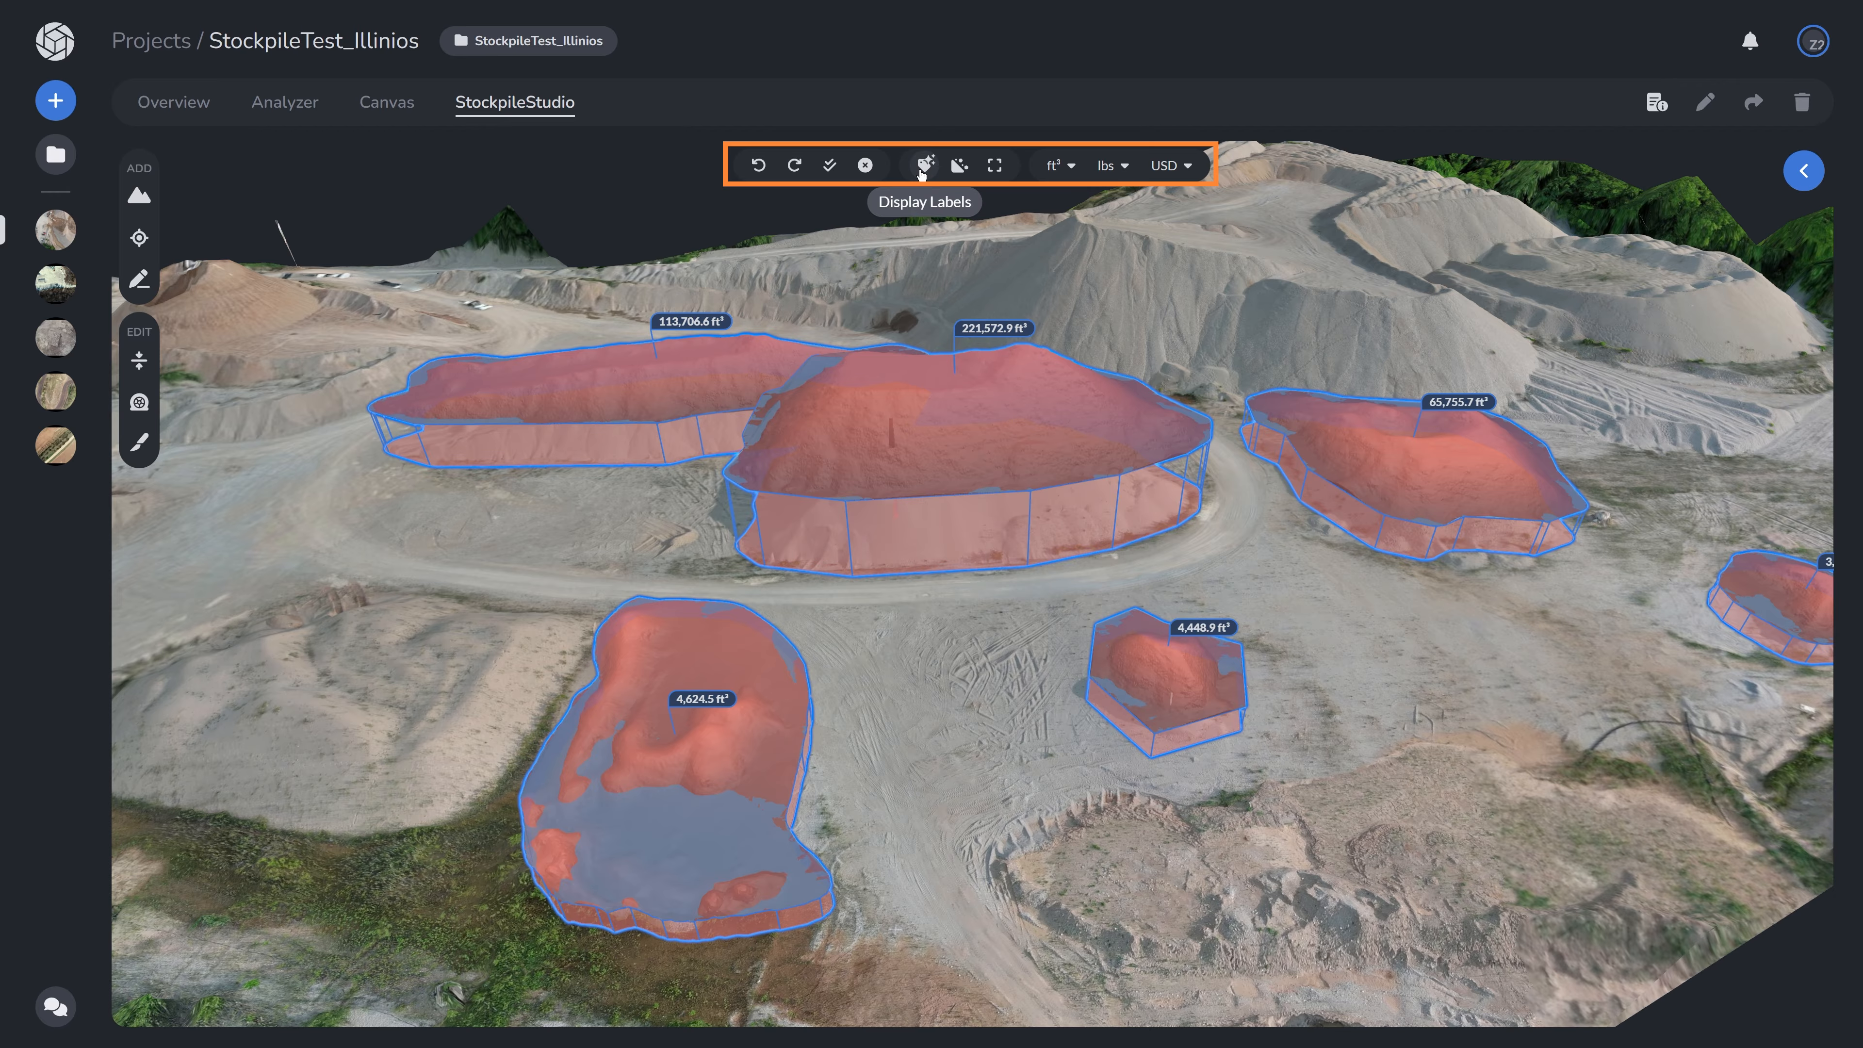
- Cycle the stockpile label display to show detailed volume labels
left_click(923, 165)
left_click(923, 166)
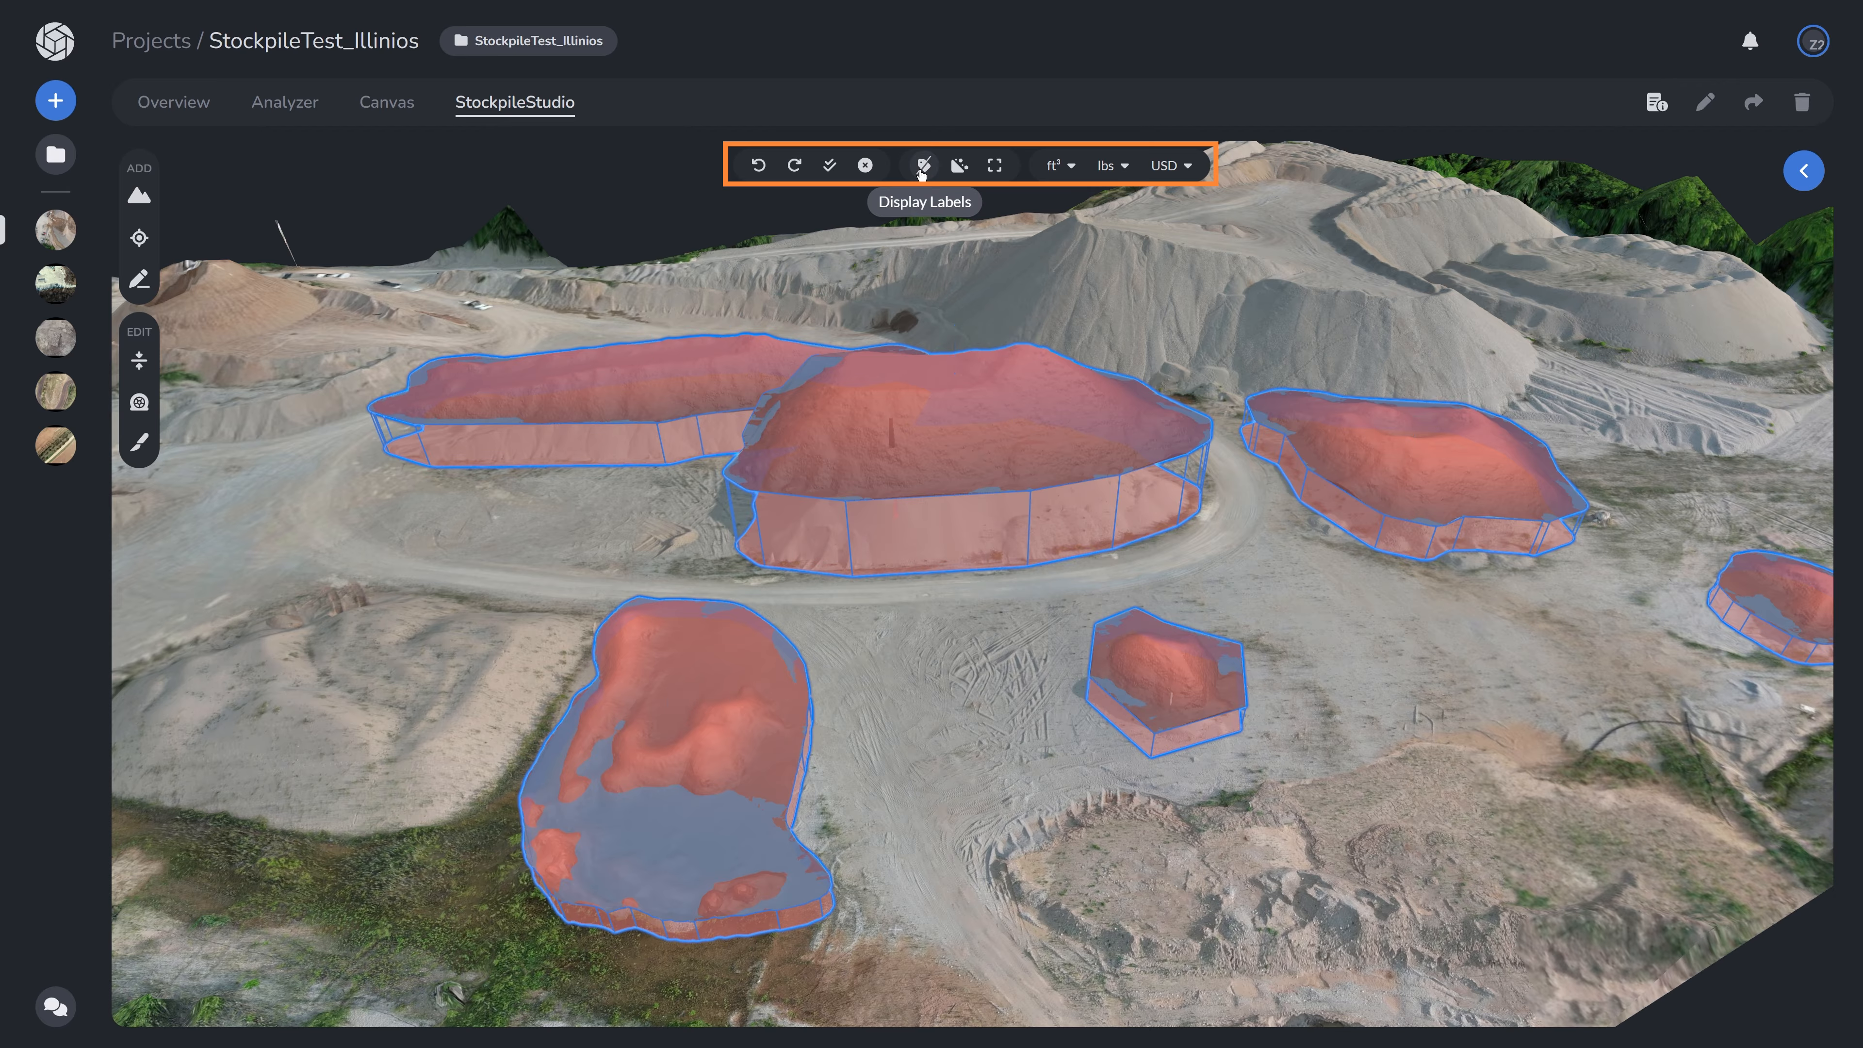
left_click(923, 166)
left_click(922, 165)
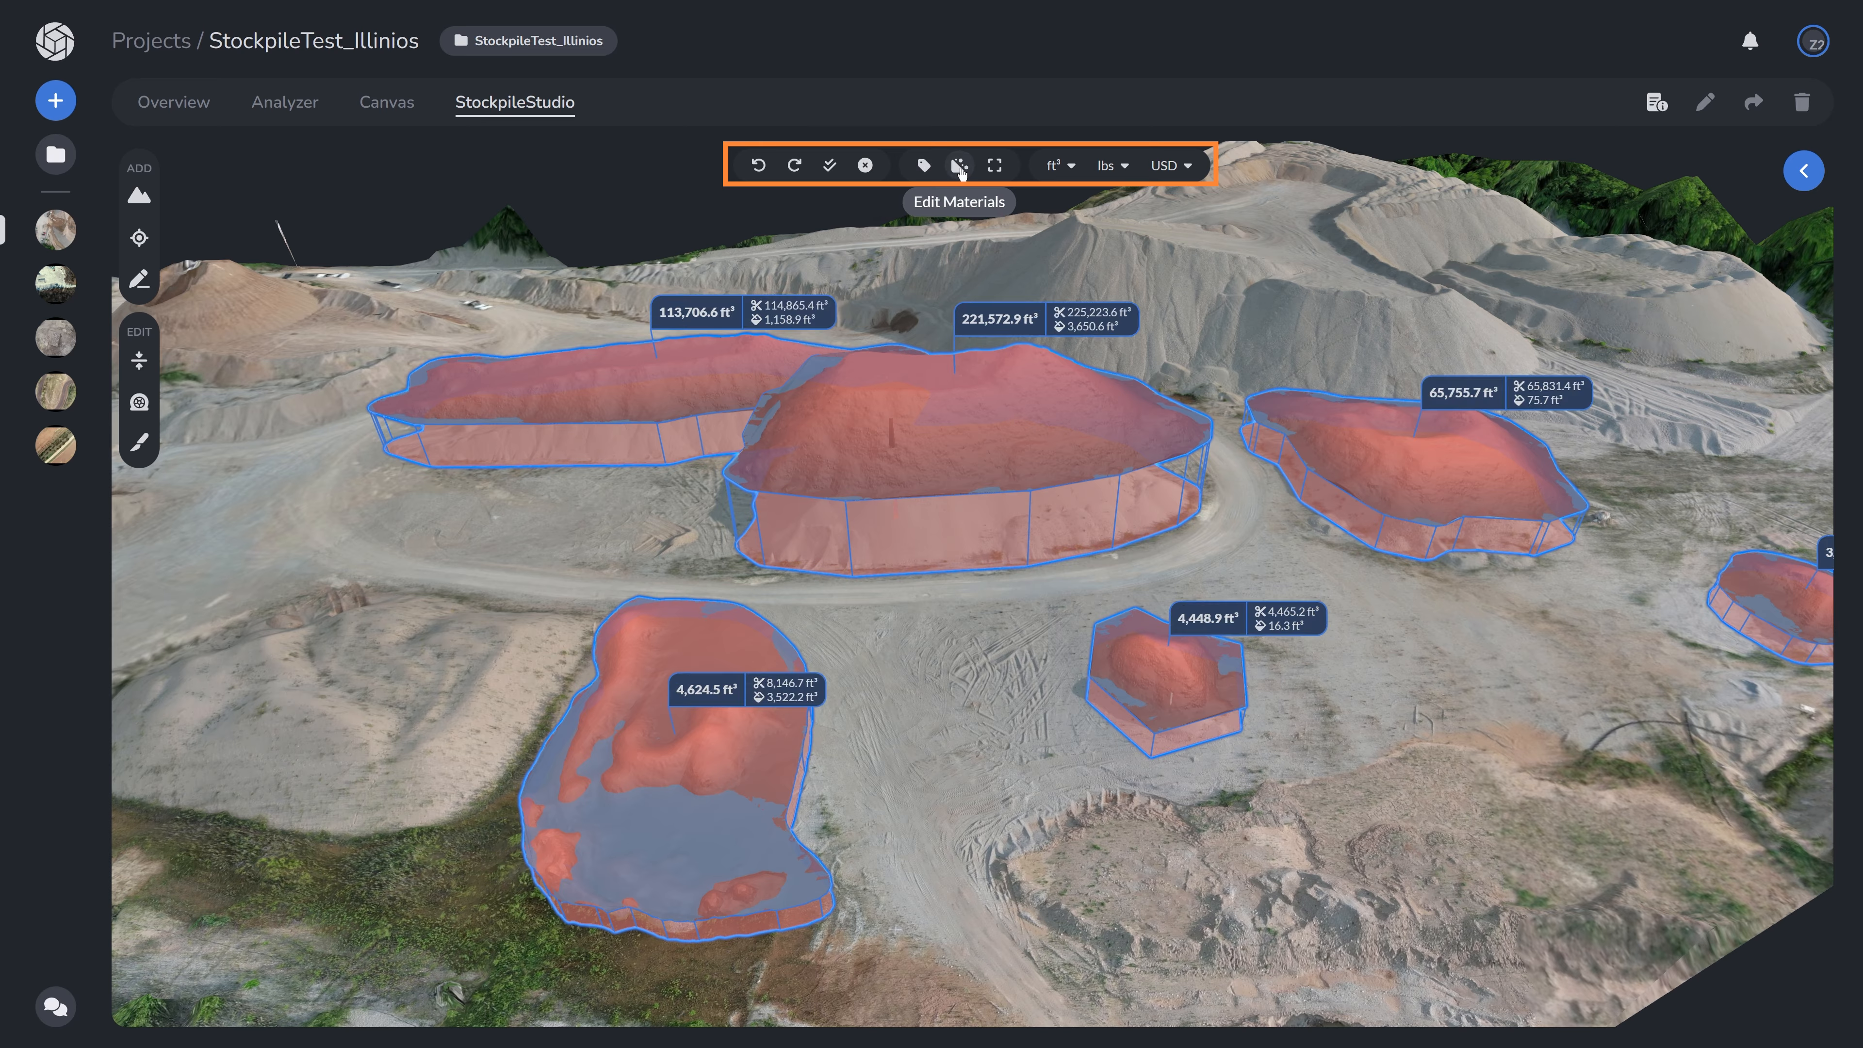
- Browse the materials, full-screen, volume unit and weight unit options in the viewer toolbar
left_click(959, 166)
left_click(959, 166)
left_click(995, 166)
left_click(1063, 168)
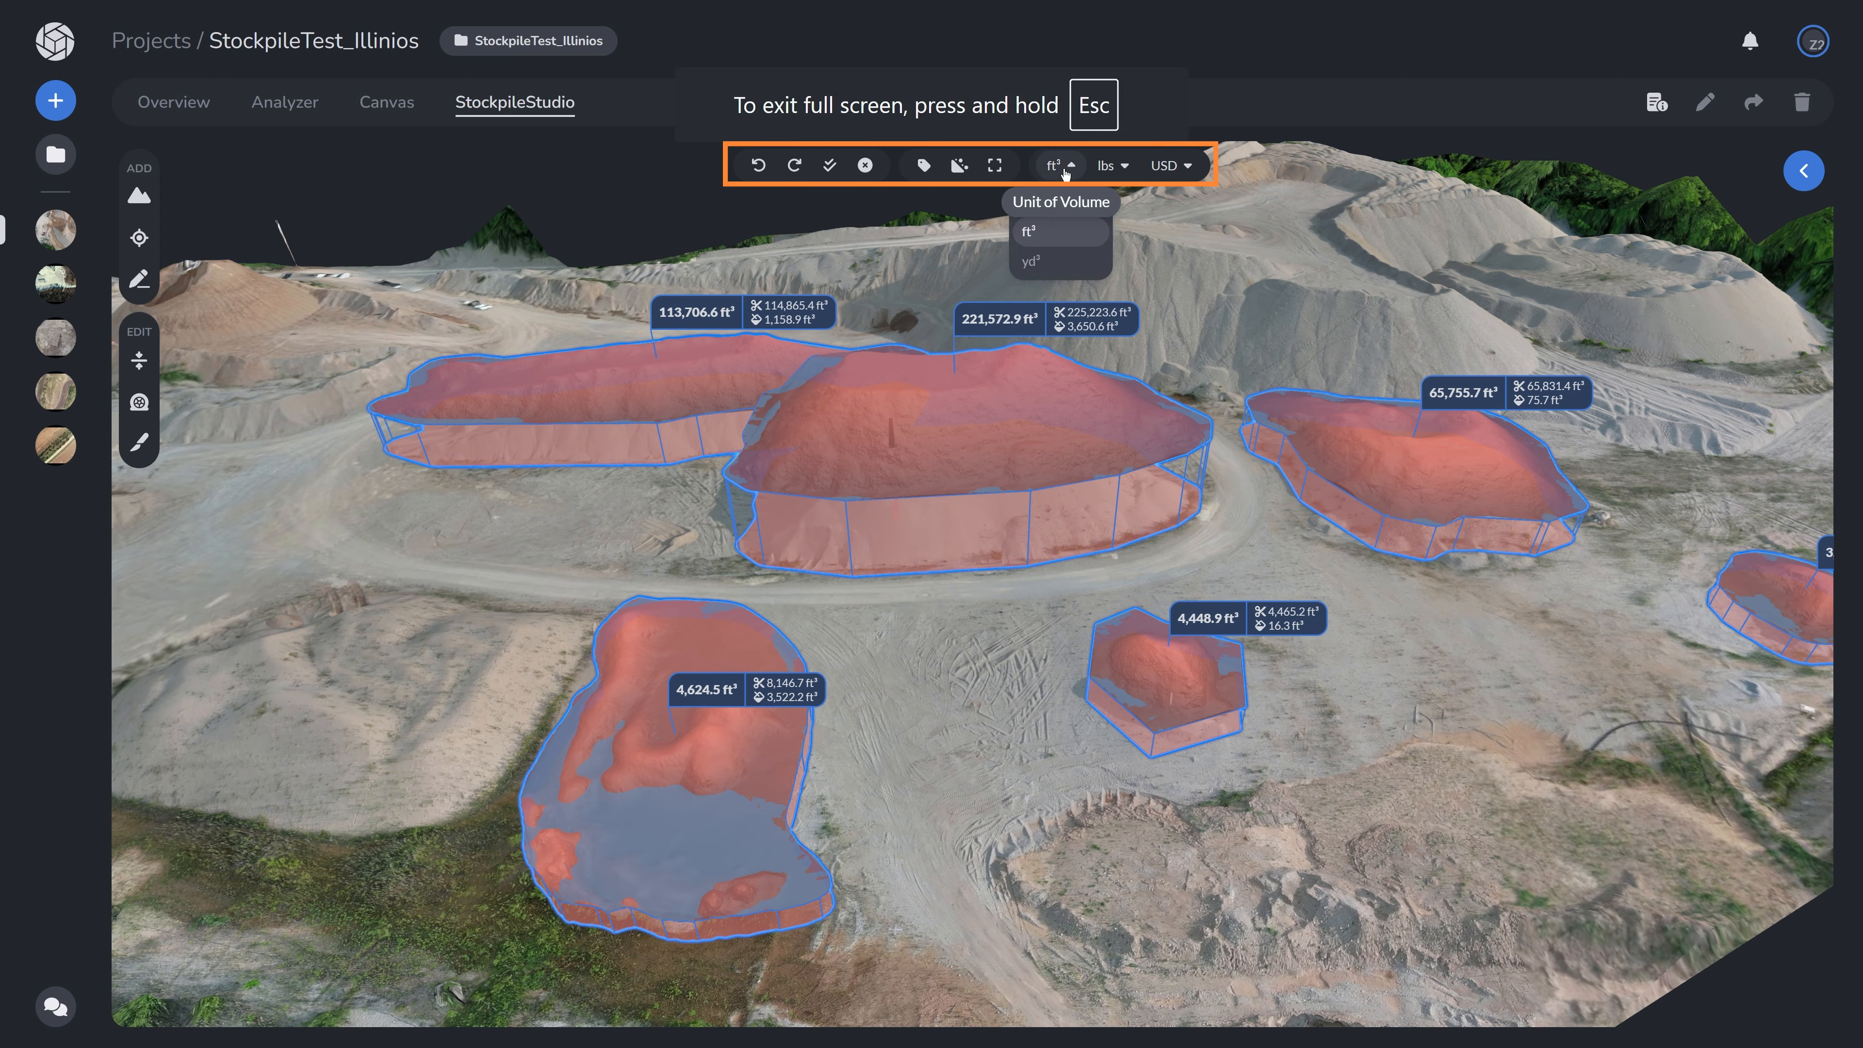
left_click(1117, 169)
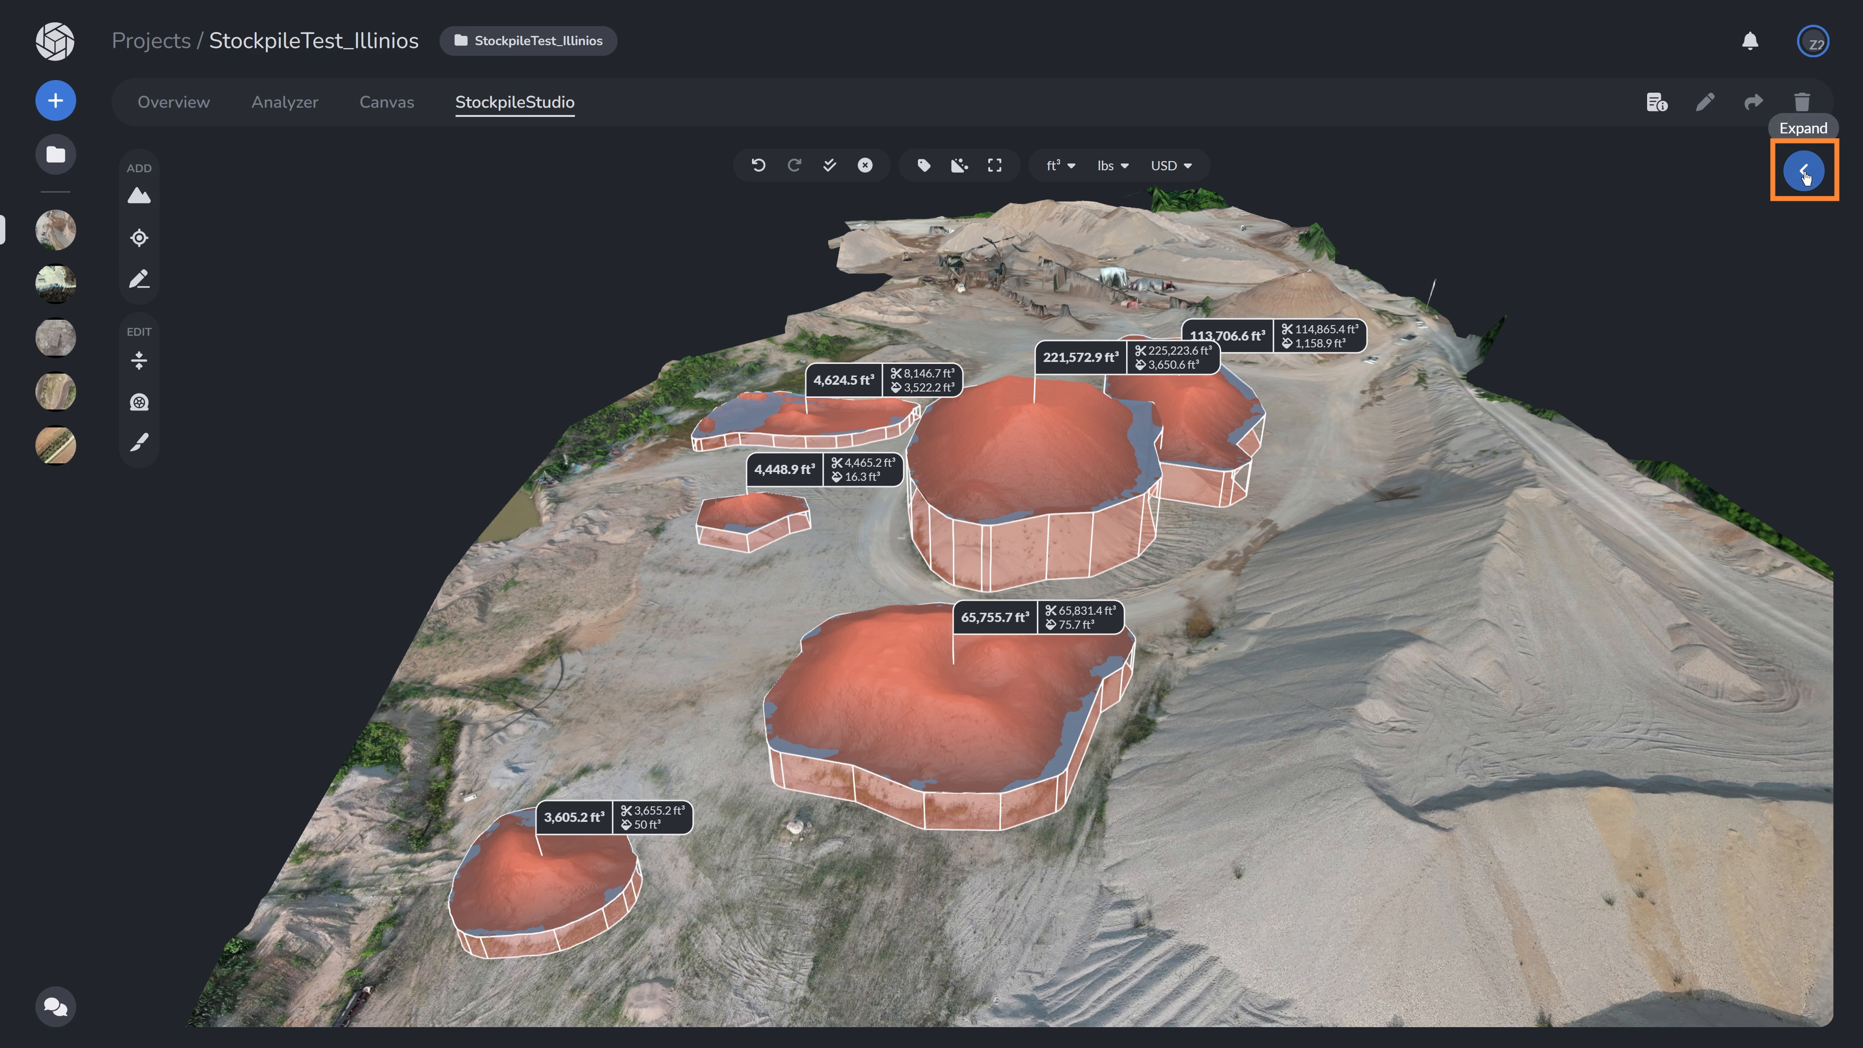
- Open the side panel and select all six stockpiles one after another
left_click(1804, 170)
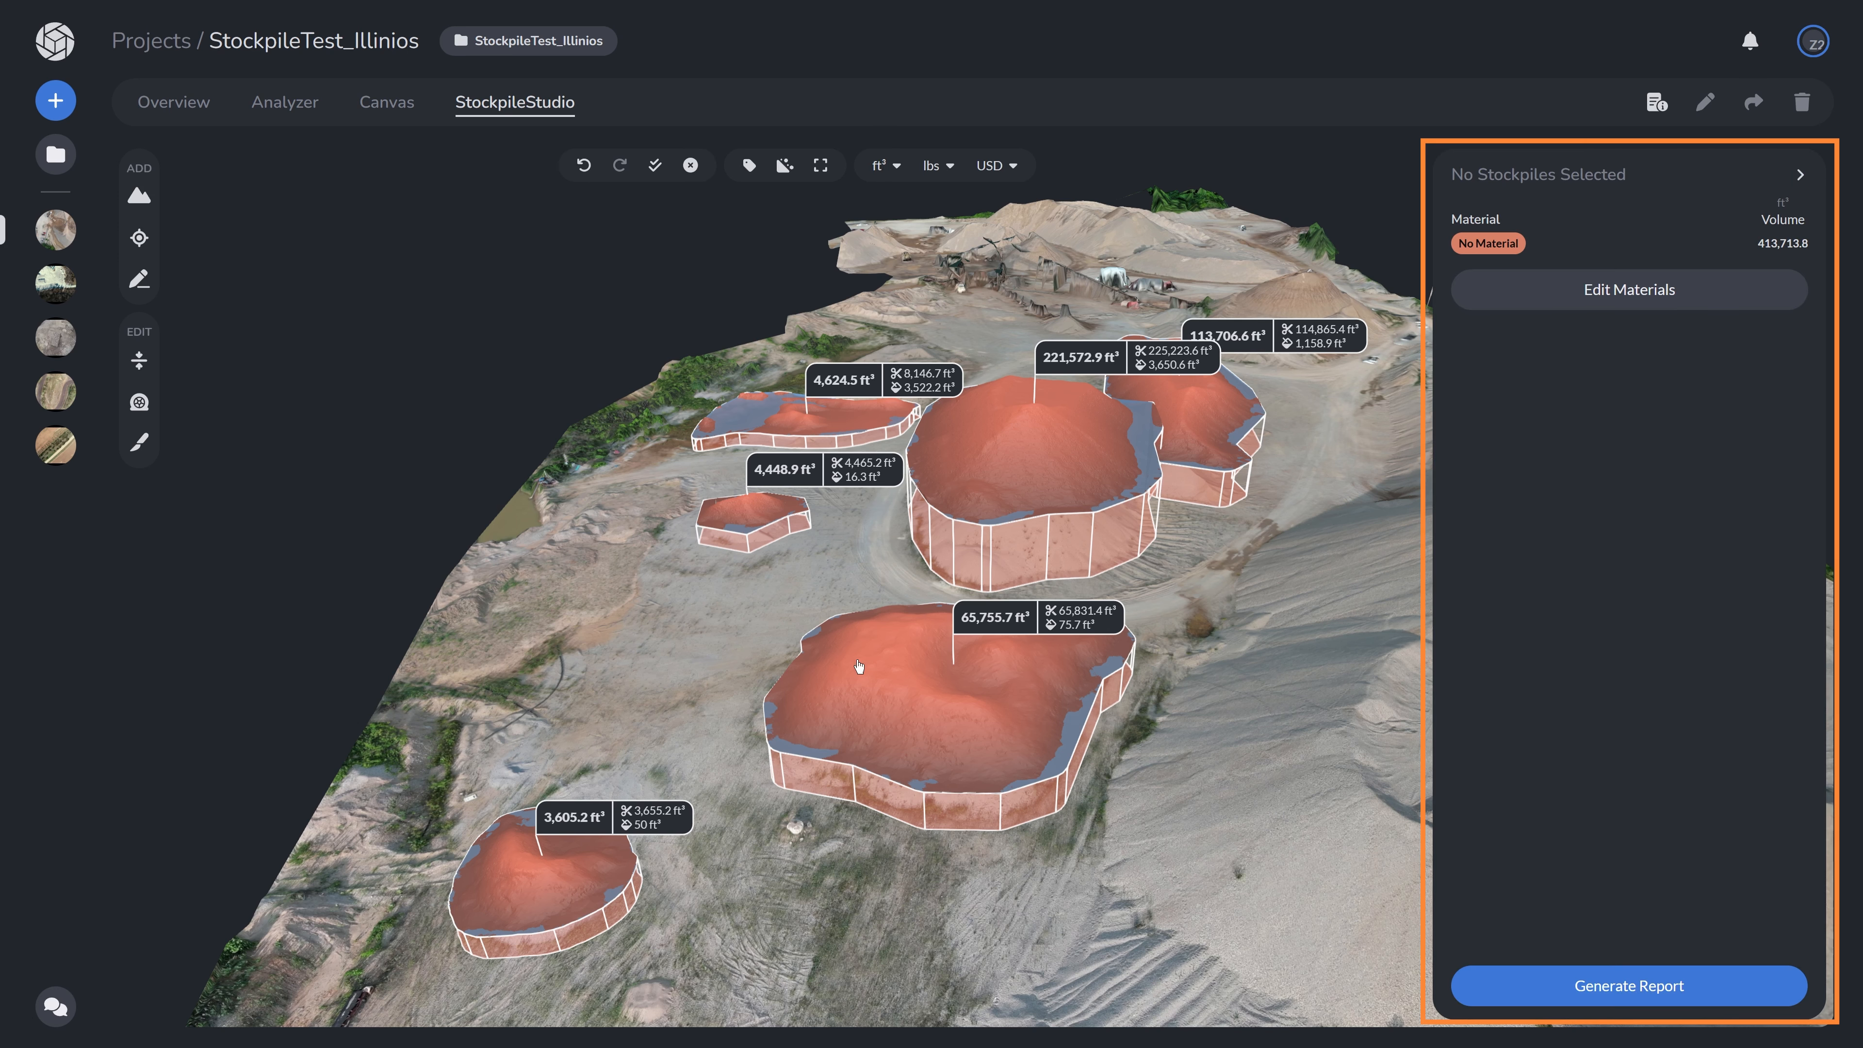
left_click(895, 674)
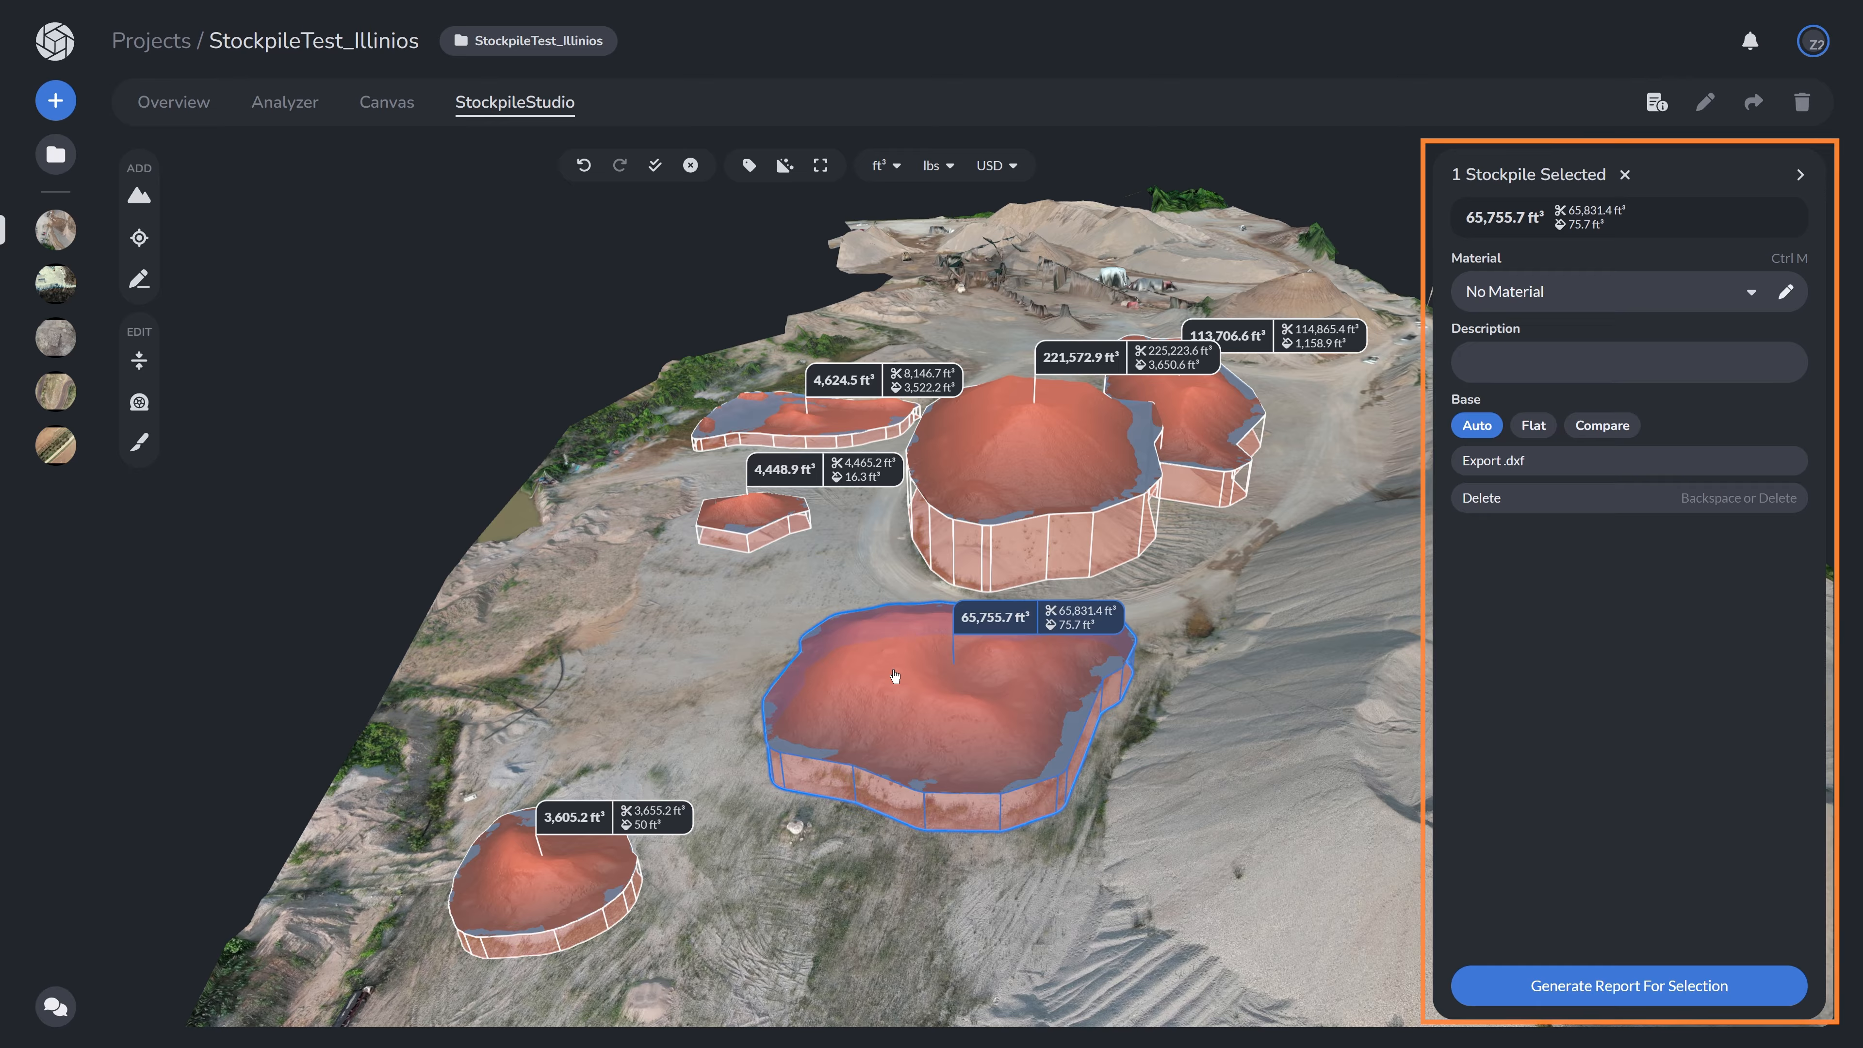
left_click(976, 523, "shift")
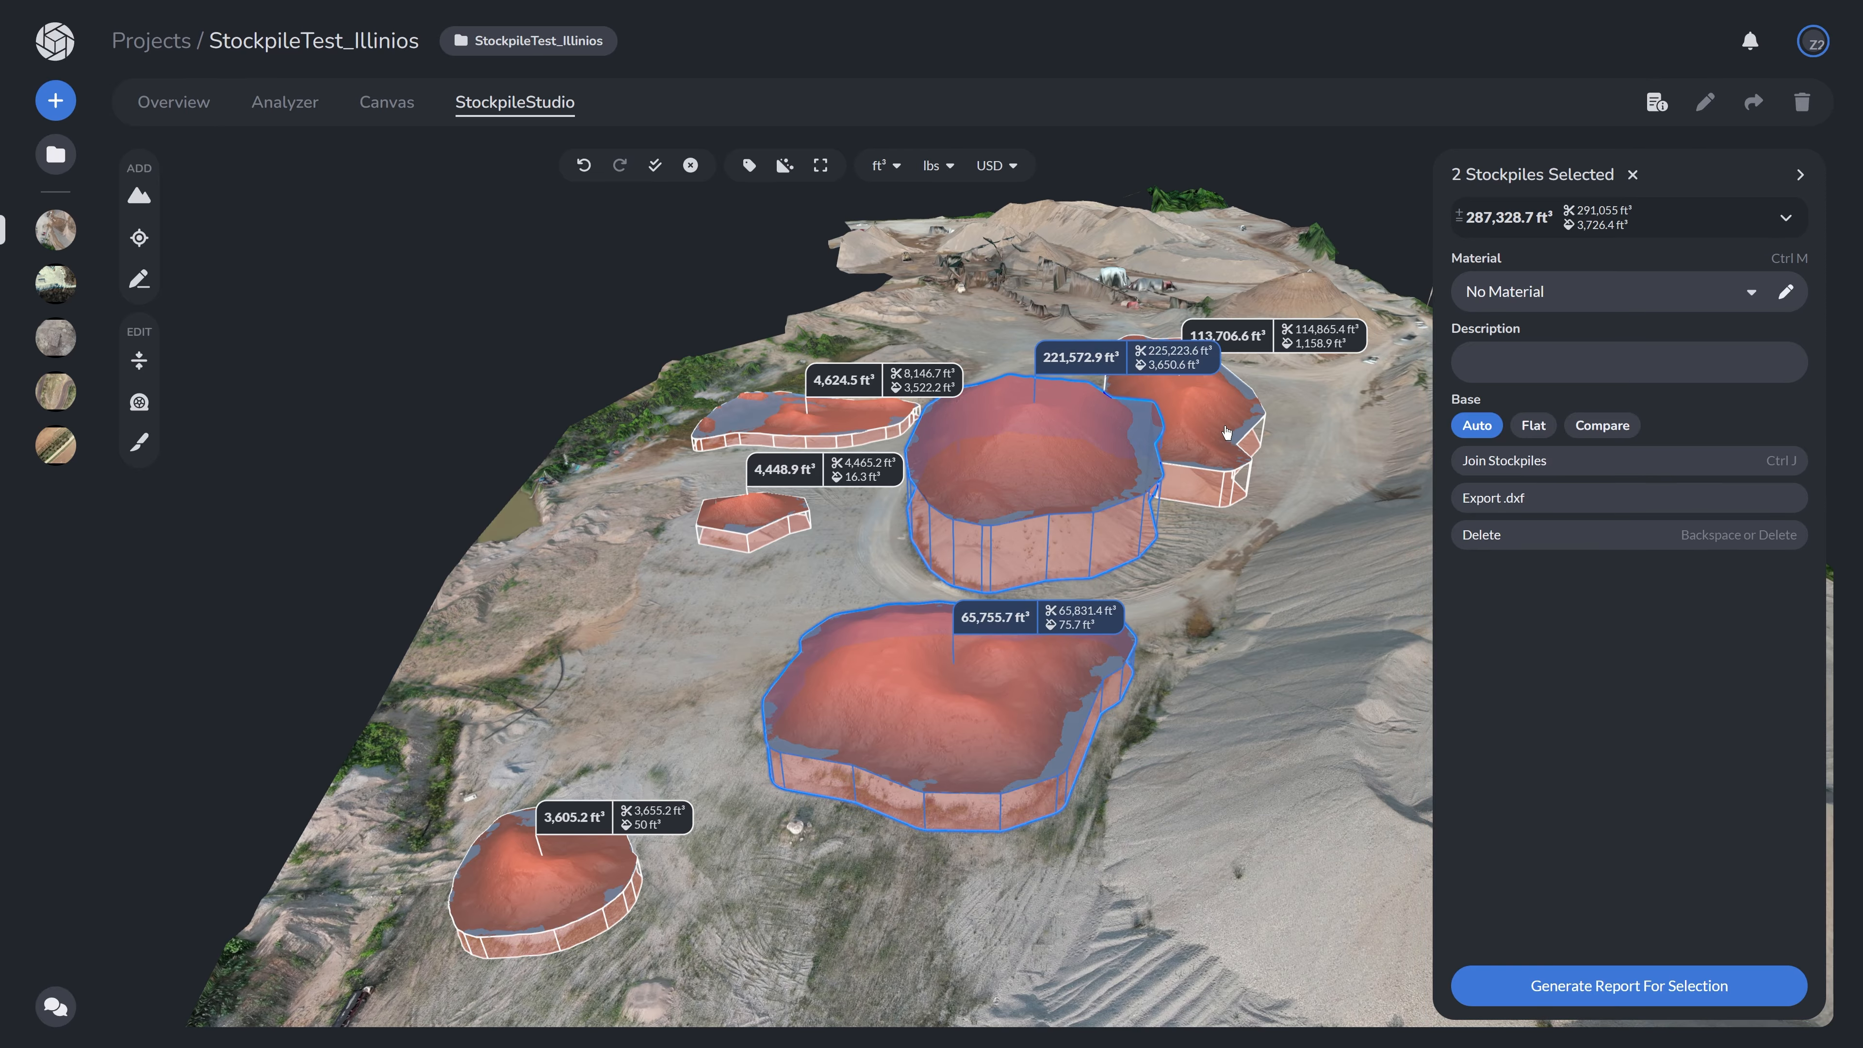
left_click(1227, 433, "shift")
left_click(776, 406, "shift")
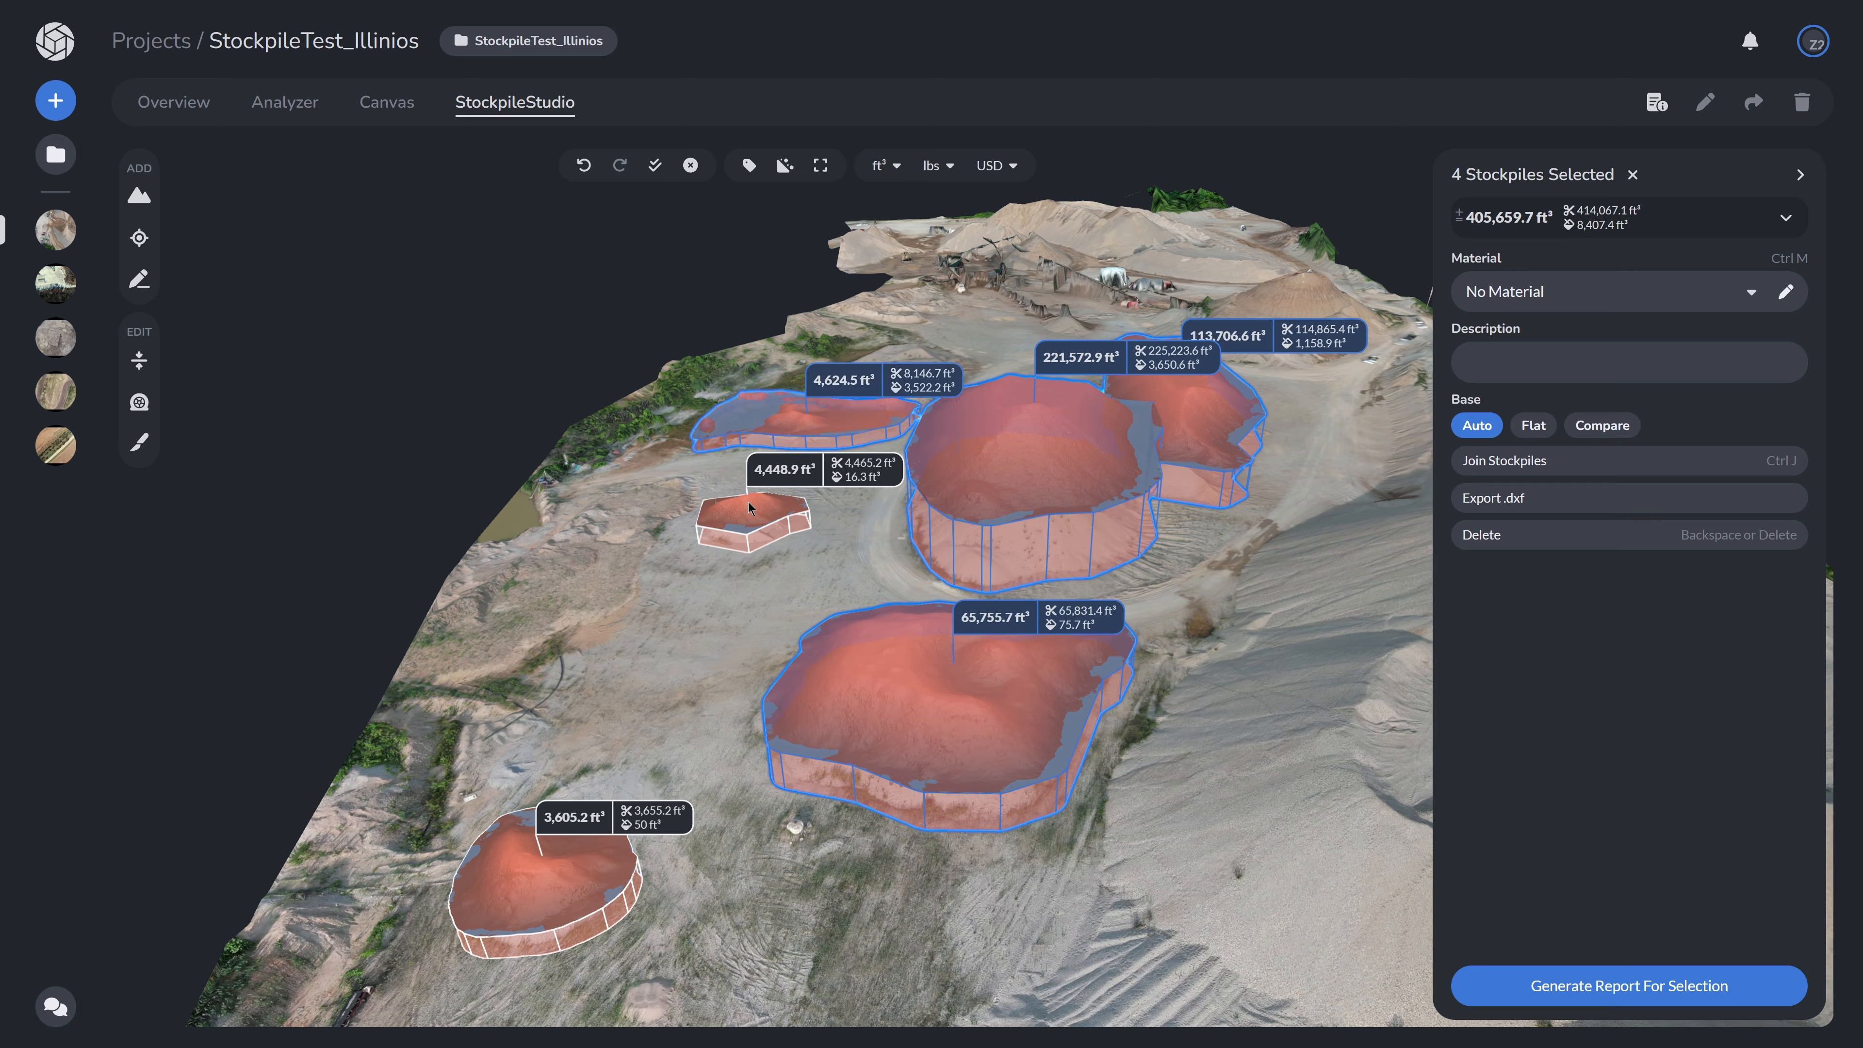
left_click(735, 525, "shift")
left_click(523, 878, "shift")
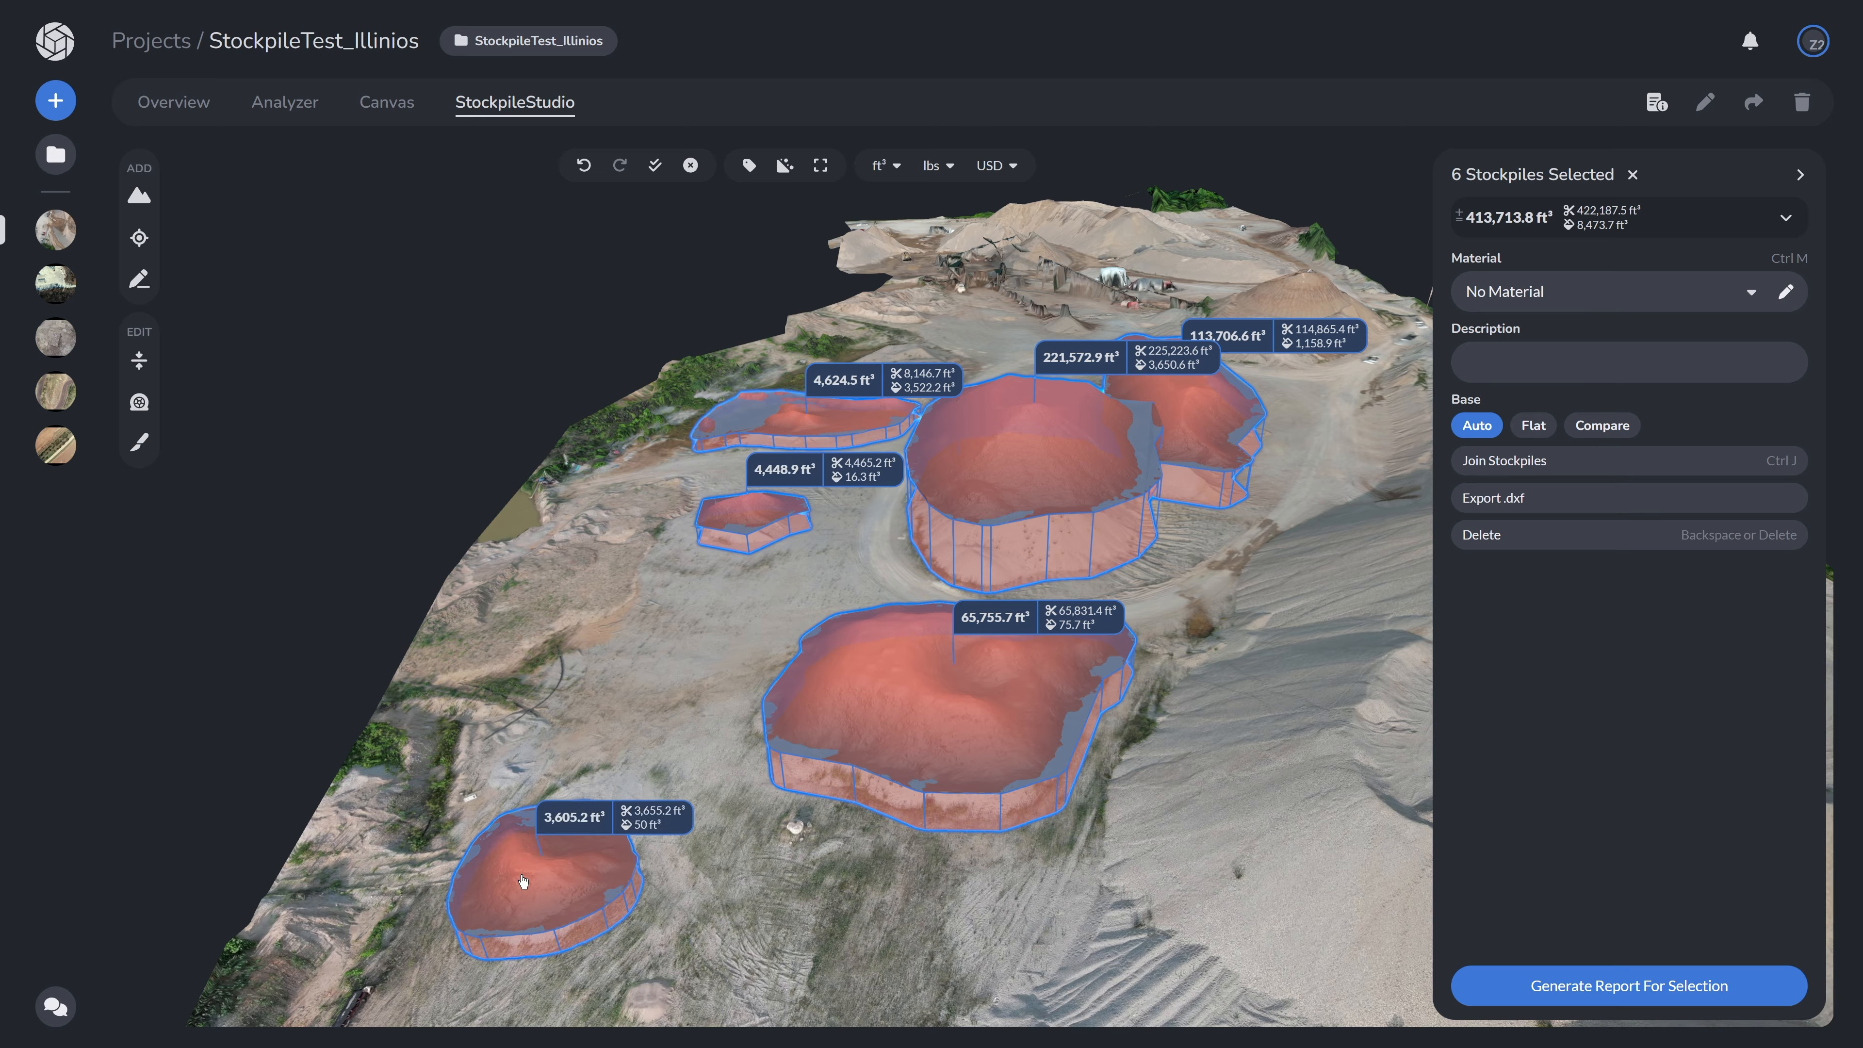
- Review the per-stockpile selection list, the material choices and the materials table
left_click(1786, 217)
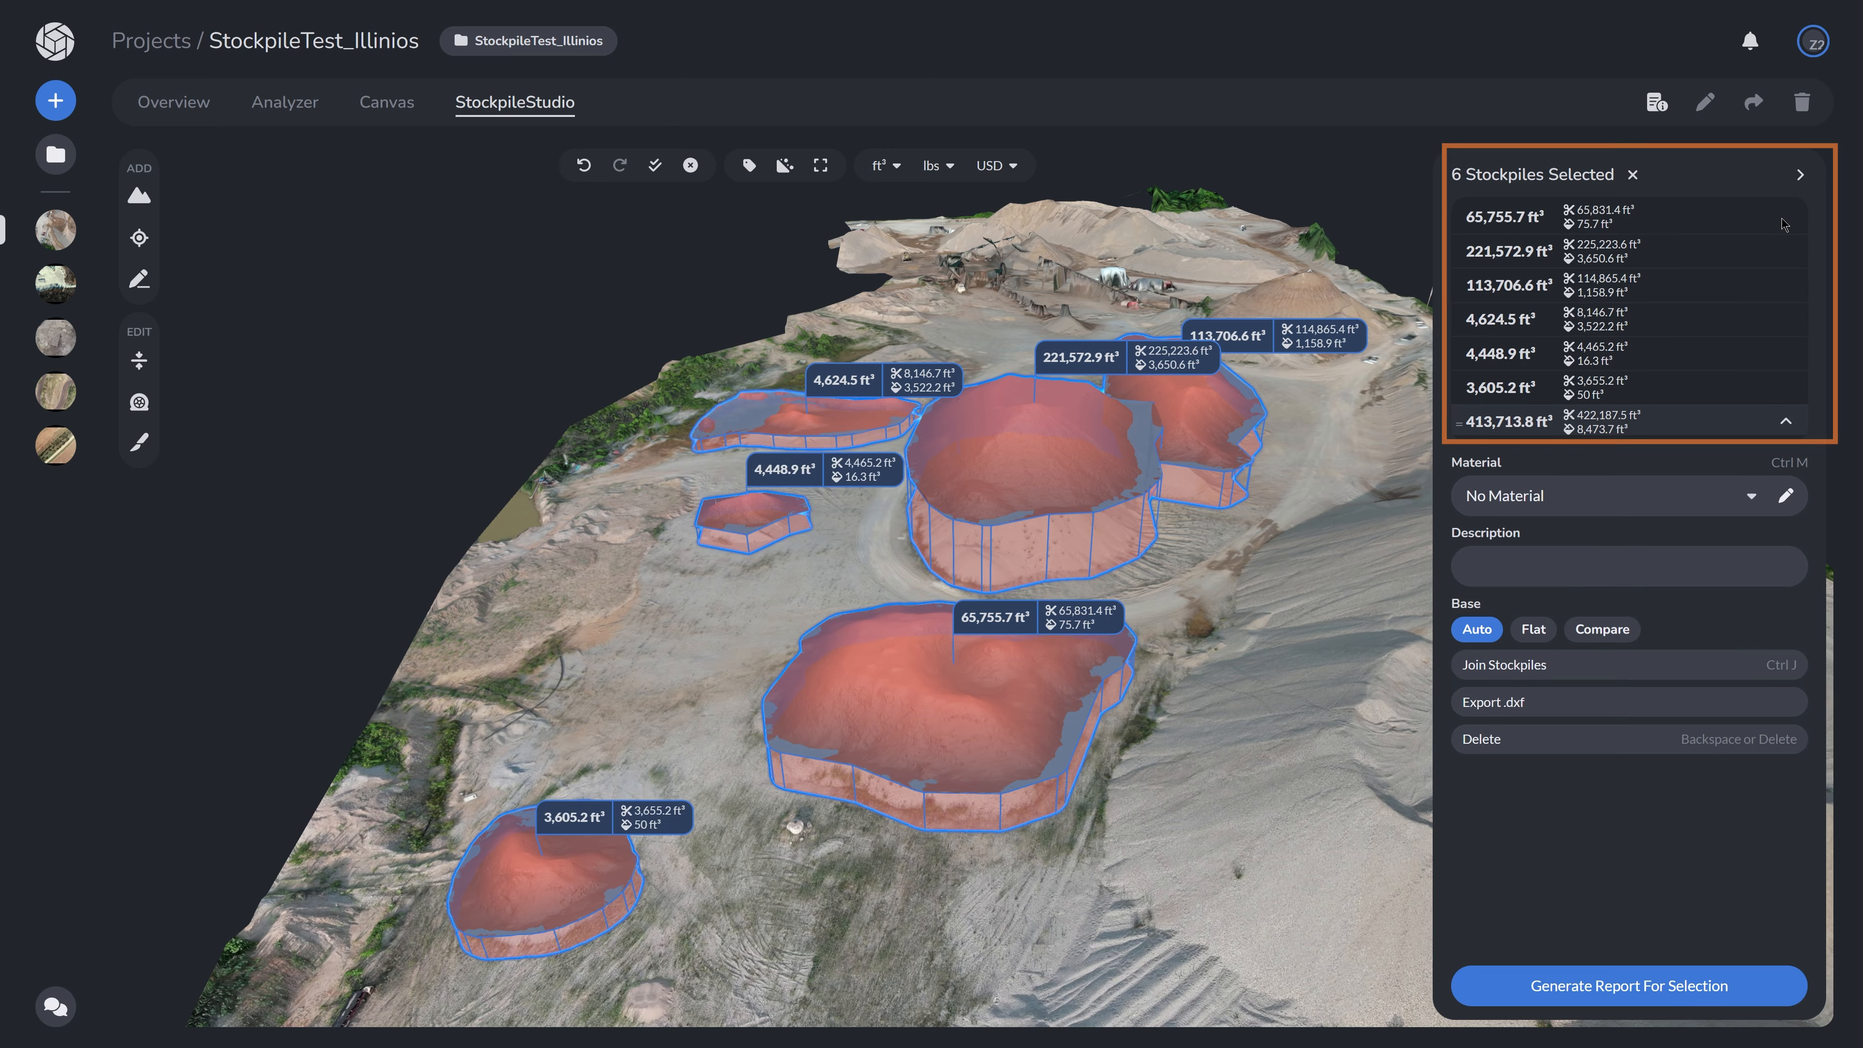
left_click(1786, 421)
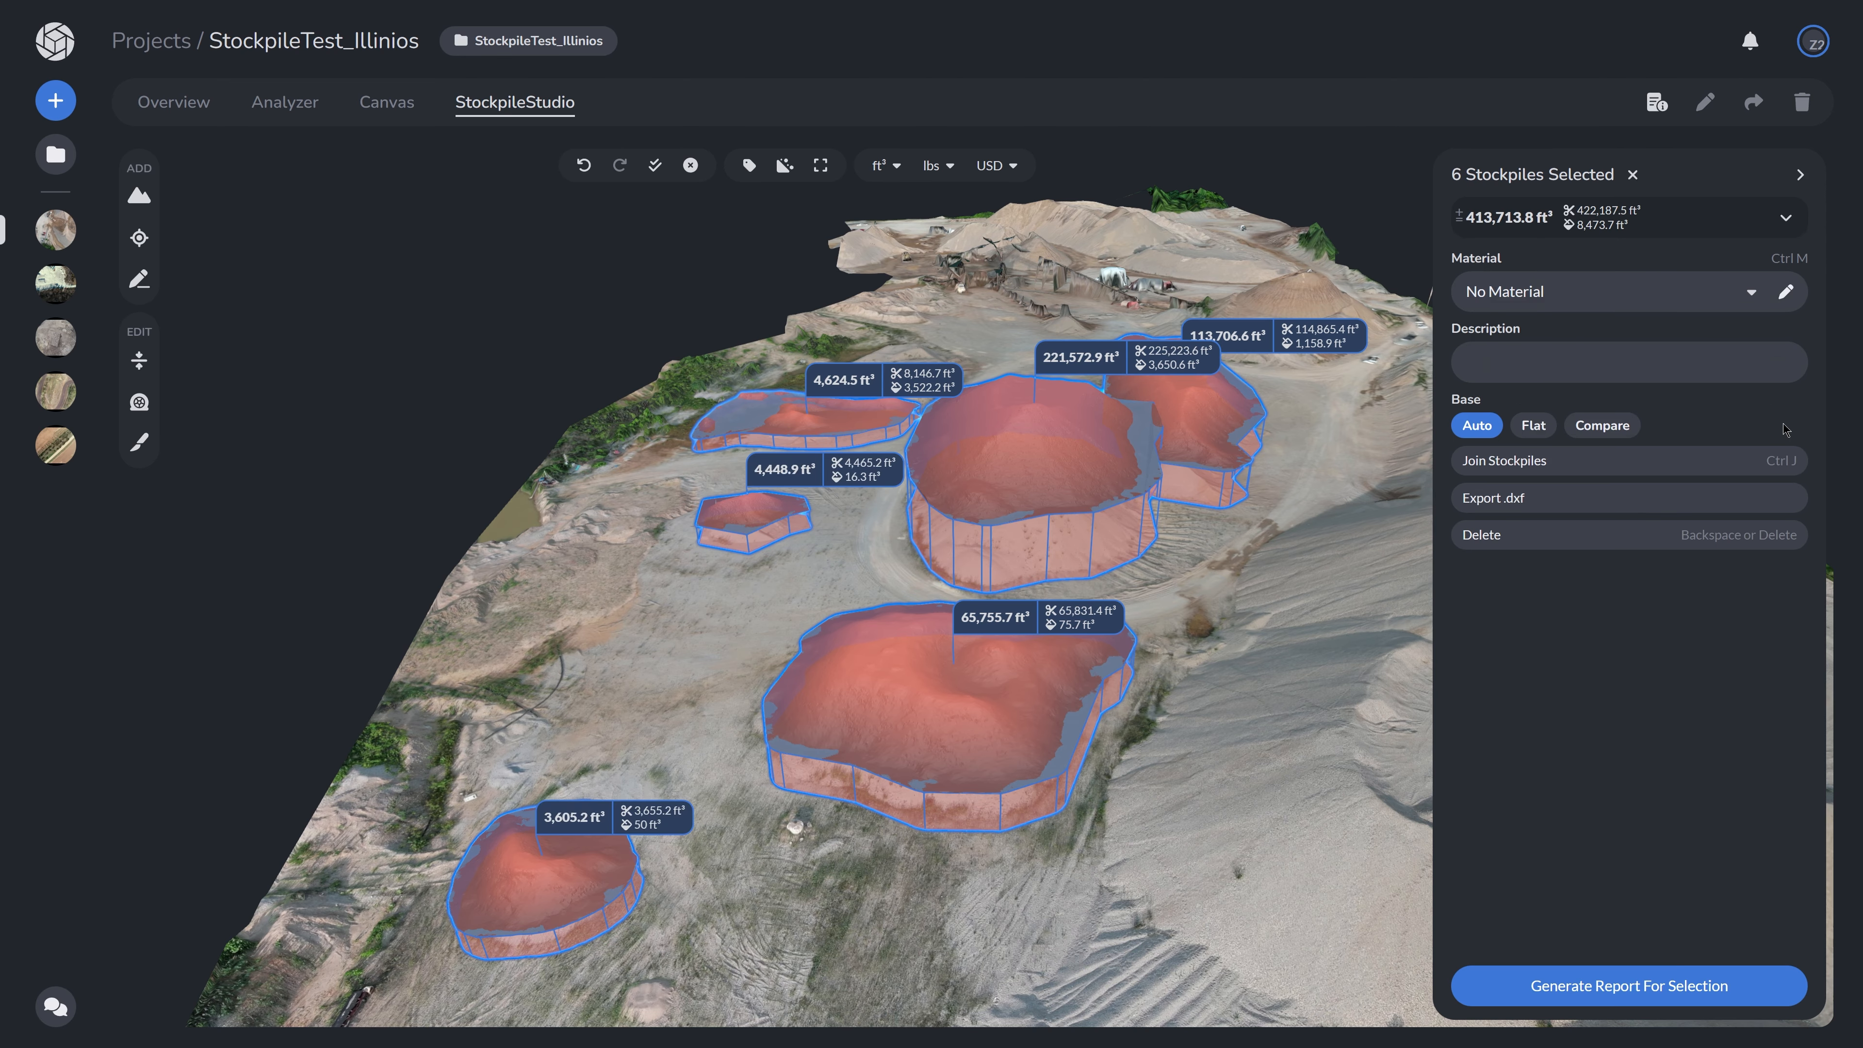
left_click(1748, 292)
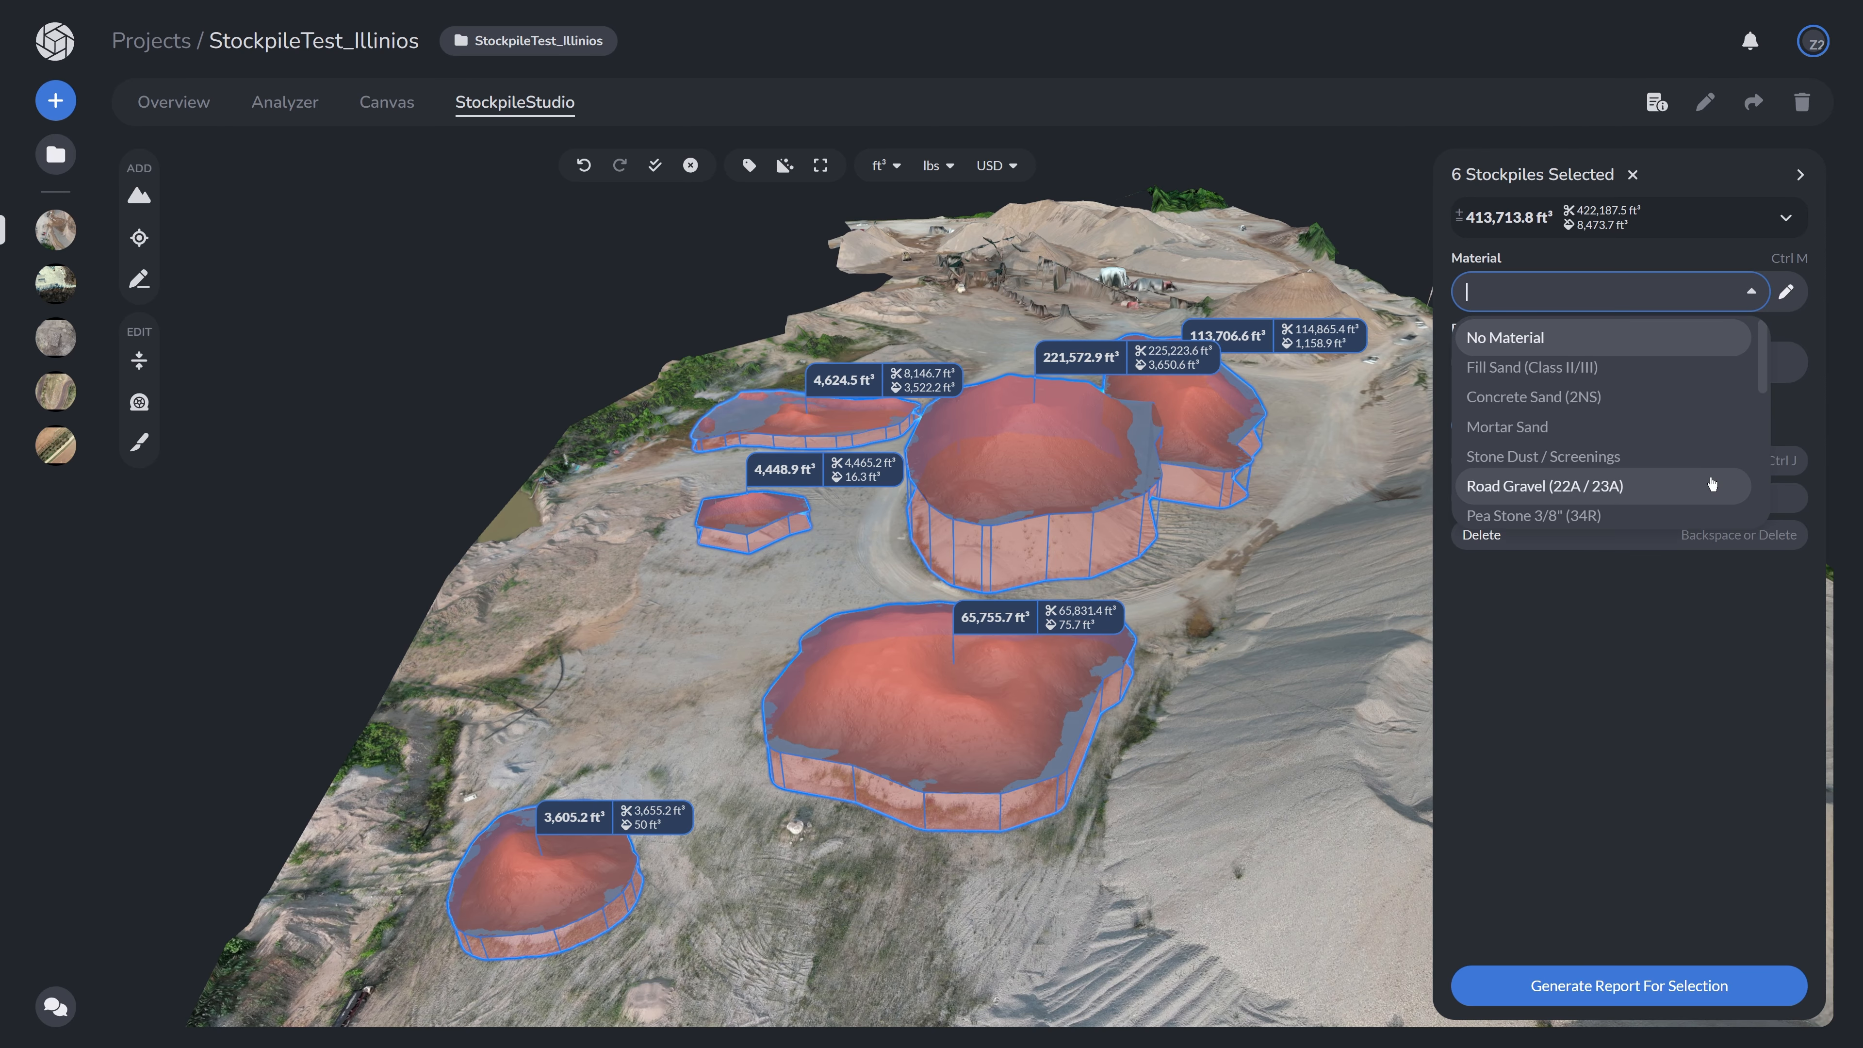
left_click(1751, 294)
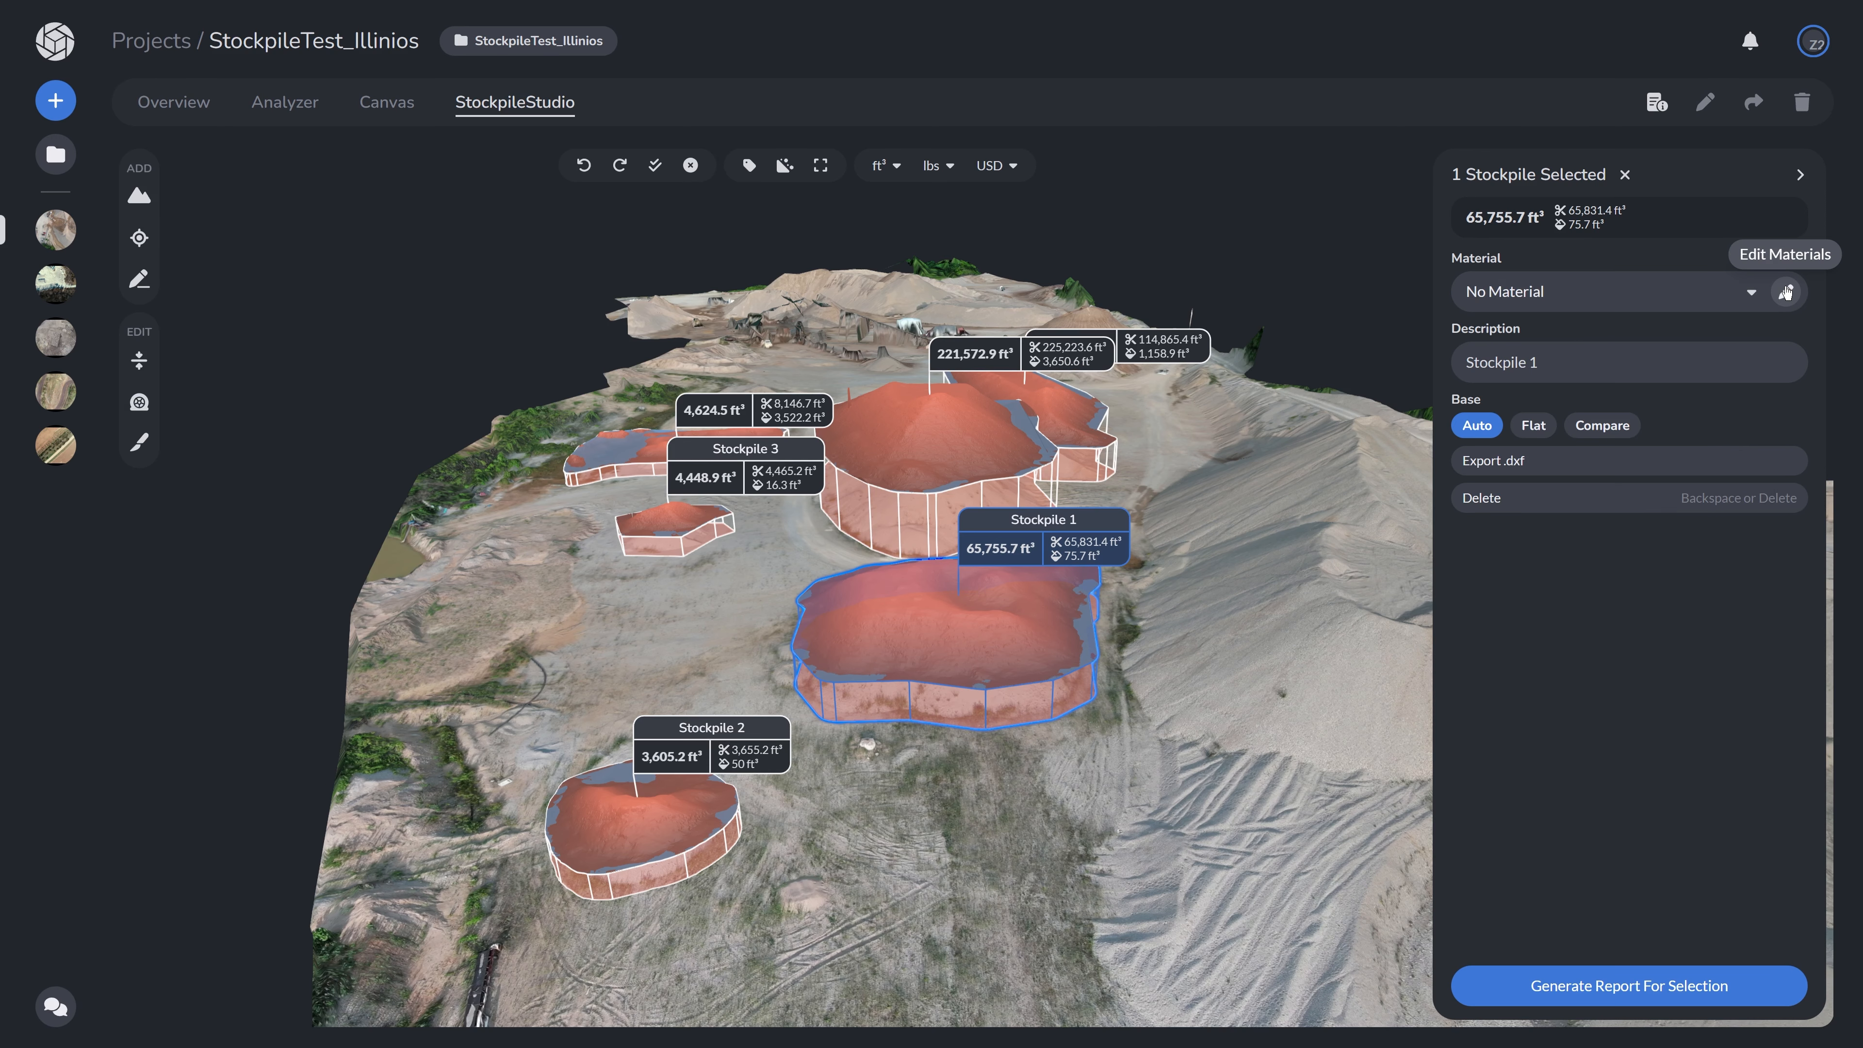
left_click(1786, 292)
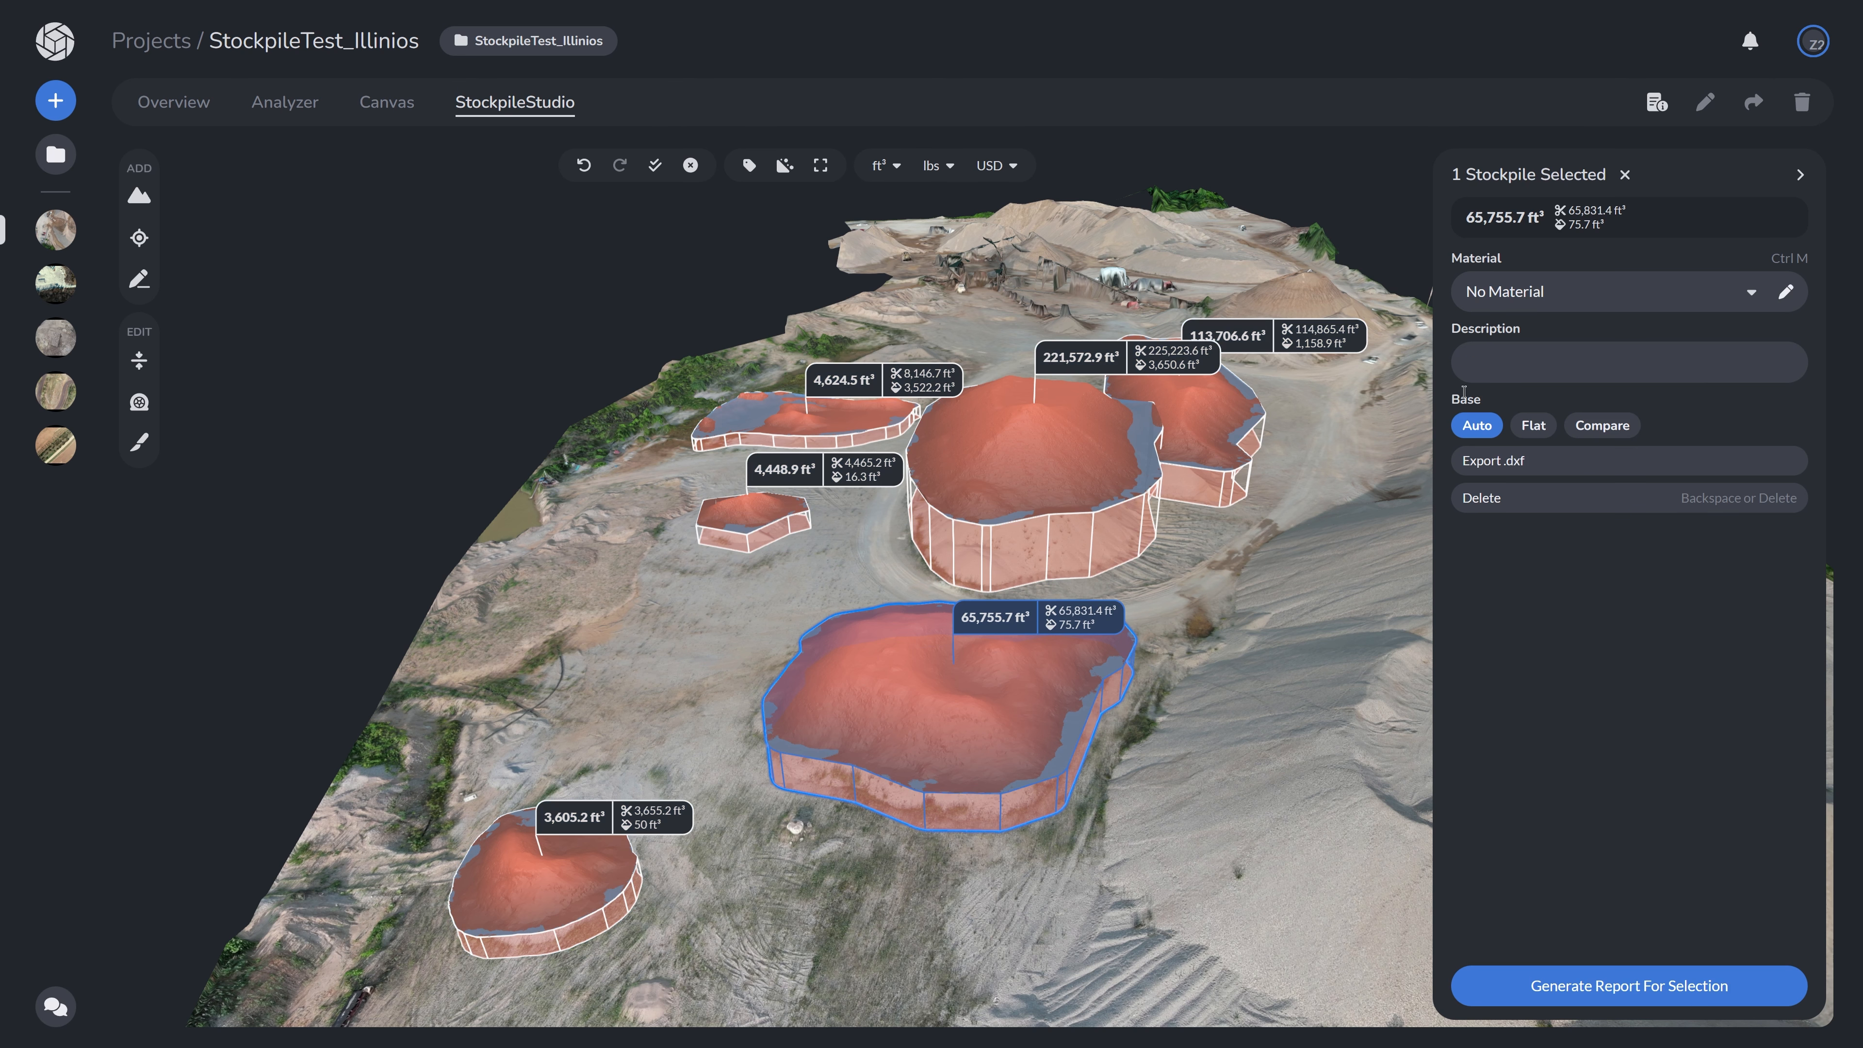
- Set the description of the large front stockpile to Stockpile 1
left_click(1489, 364)
type("Stockpile ")
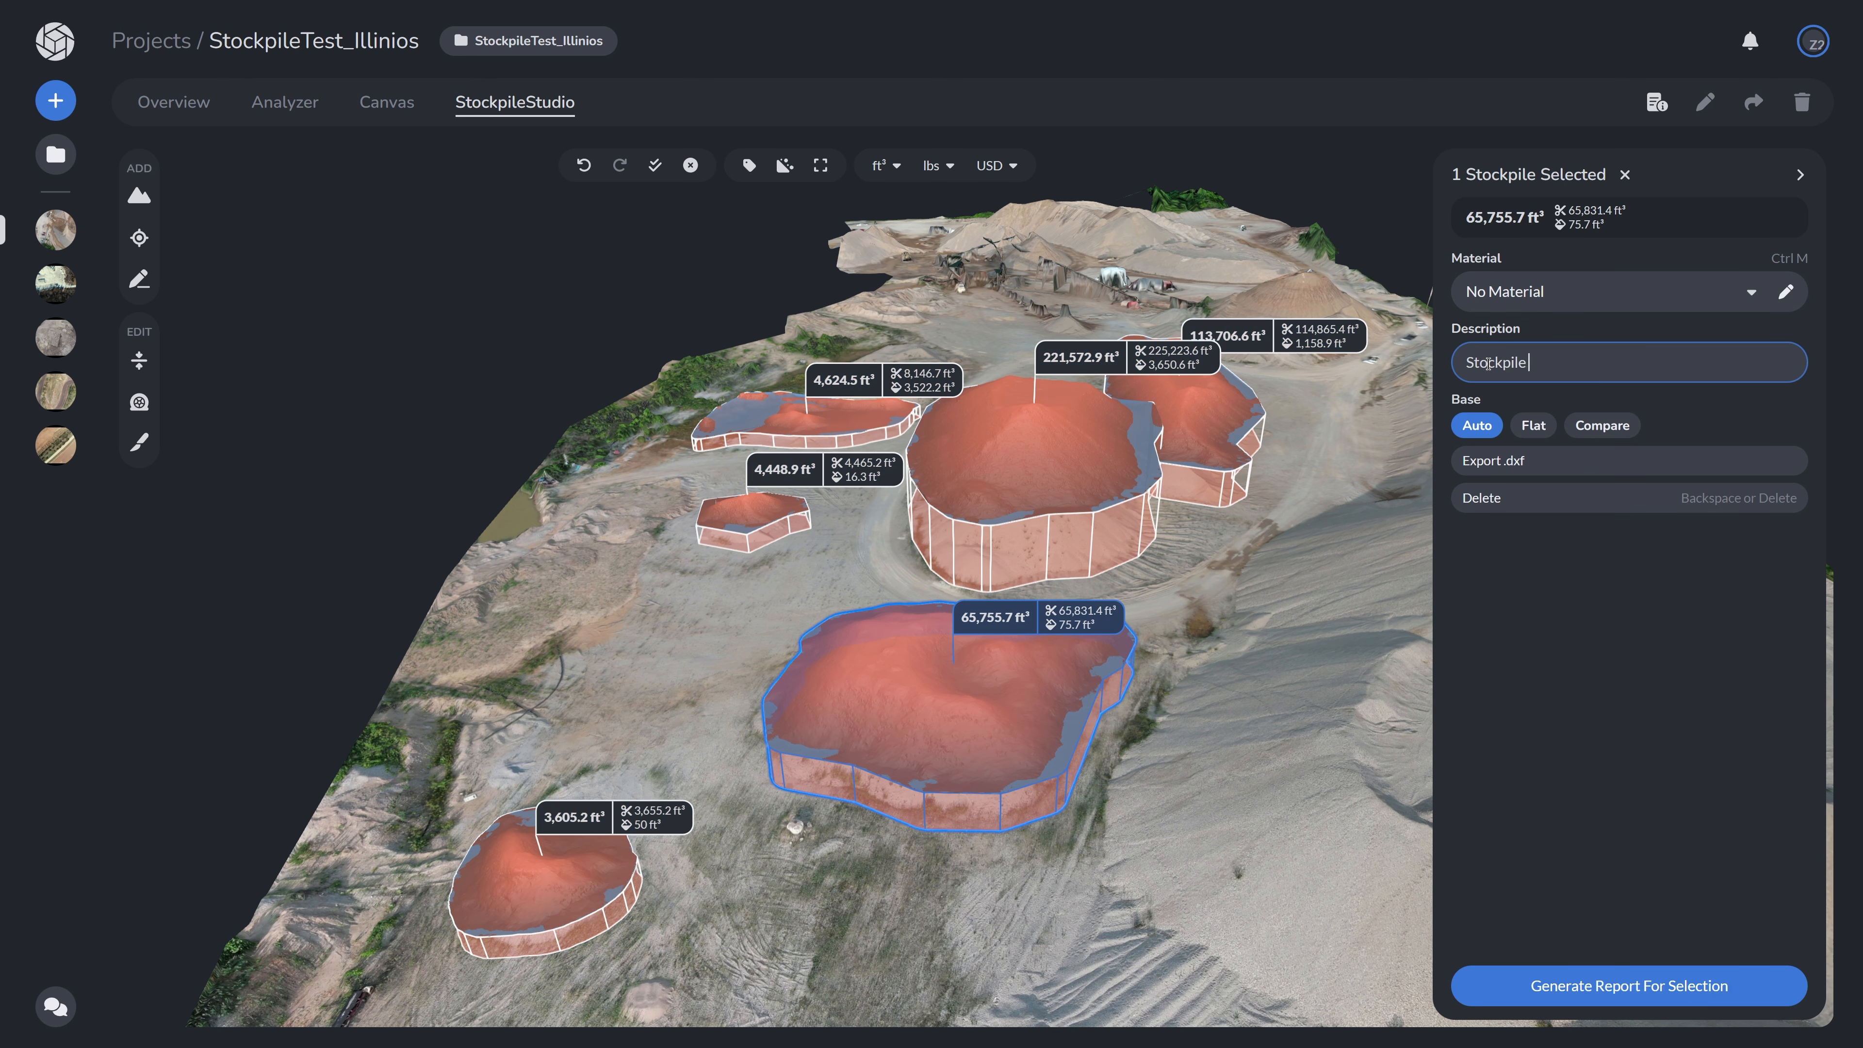
type("1")
key("Return")
- Select the lower-left stockpile and set its description to Stockpile 2
left_click(568, 874)
left_click(1568, 362)
type("Stockpile 2")
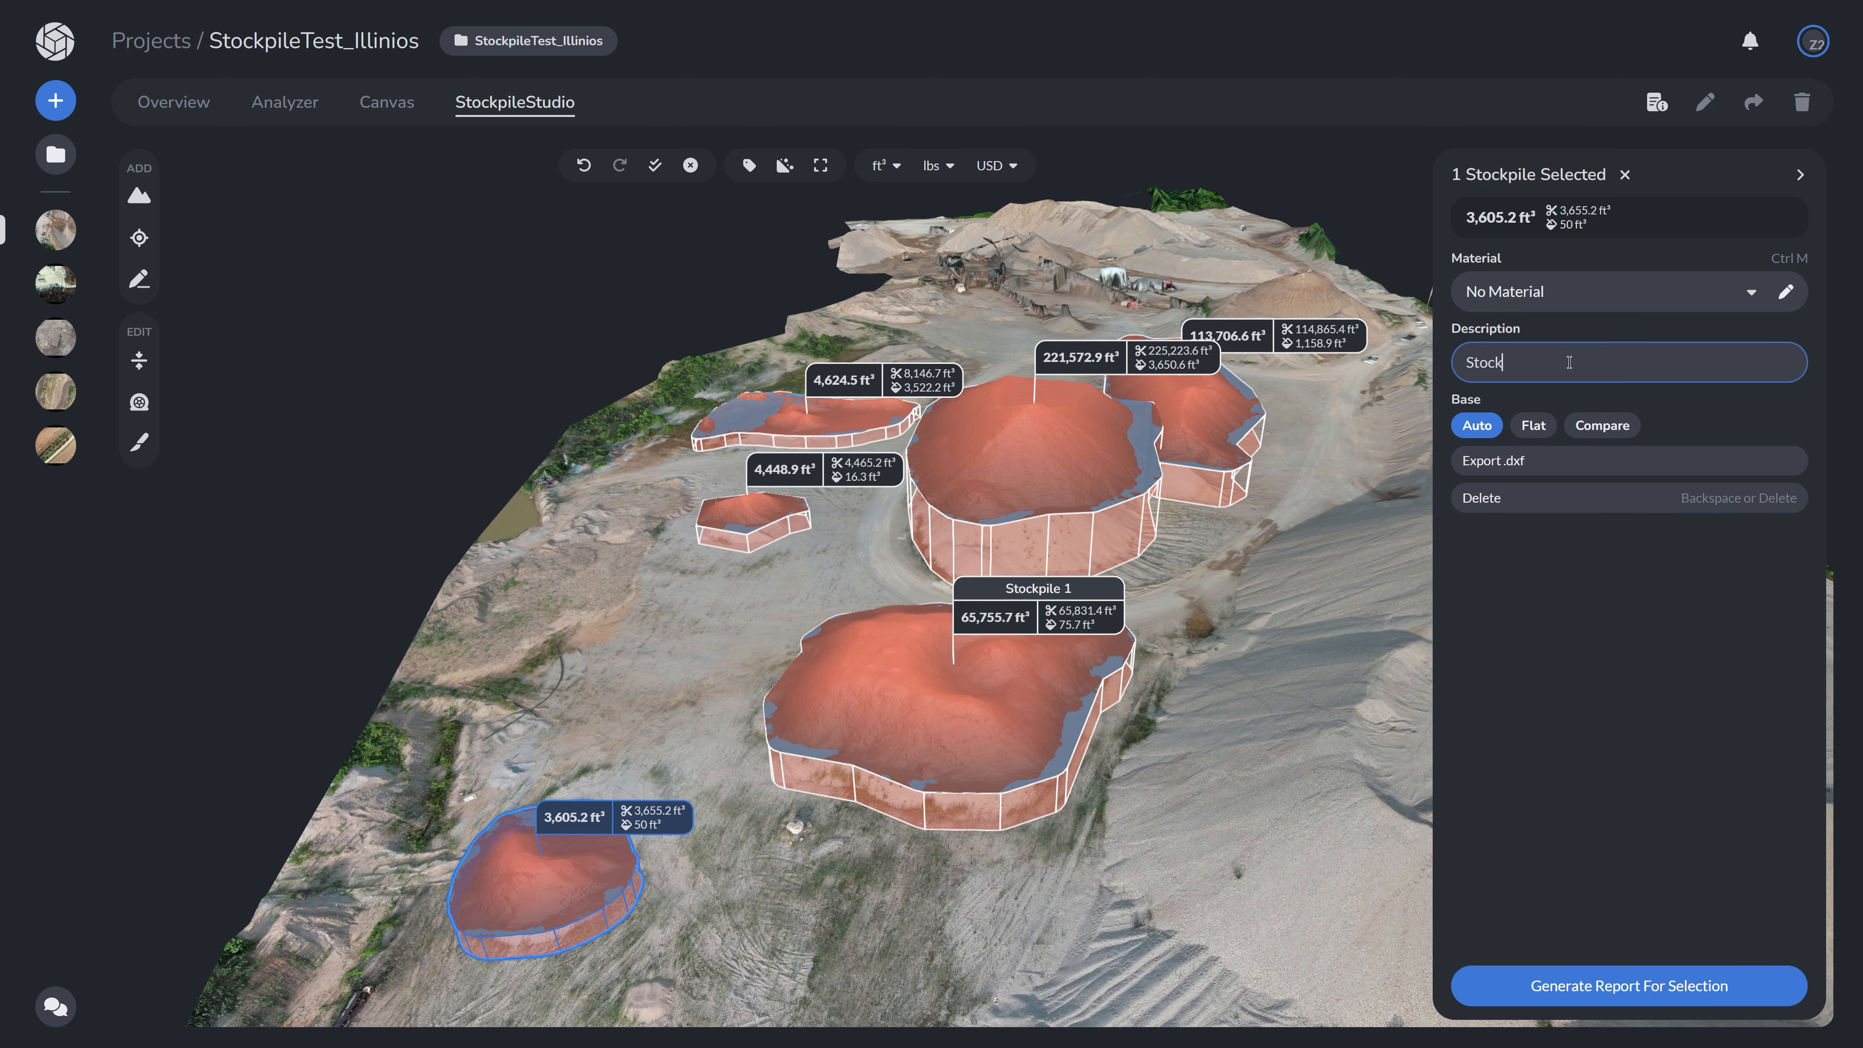
left_click(1694, 413)
- Select the small central stockpile and set its description to Stockpile 3
left_click(730, 521)
left_click(1522, 364)
type("Stockpile 3")
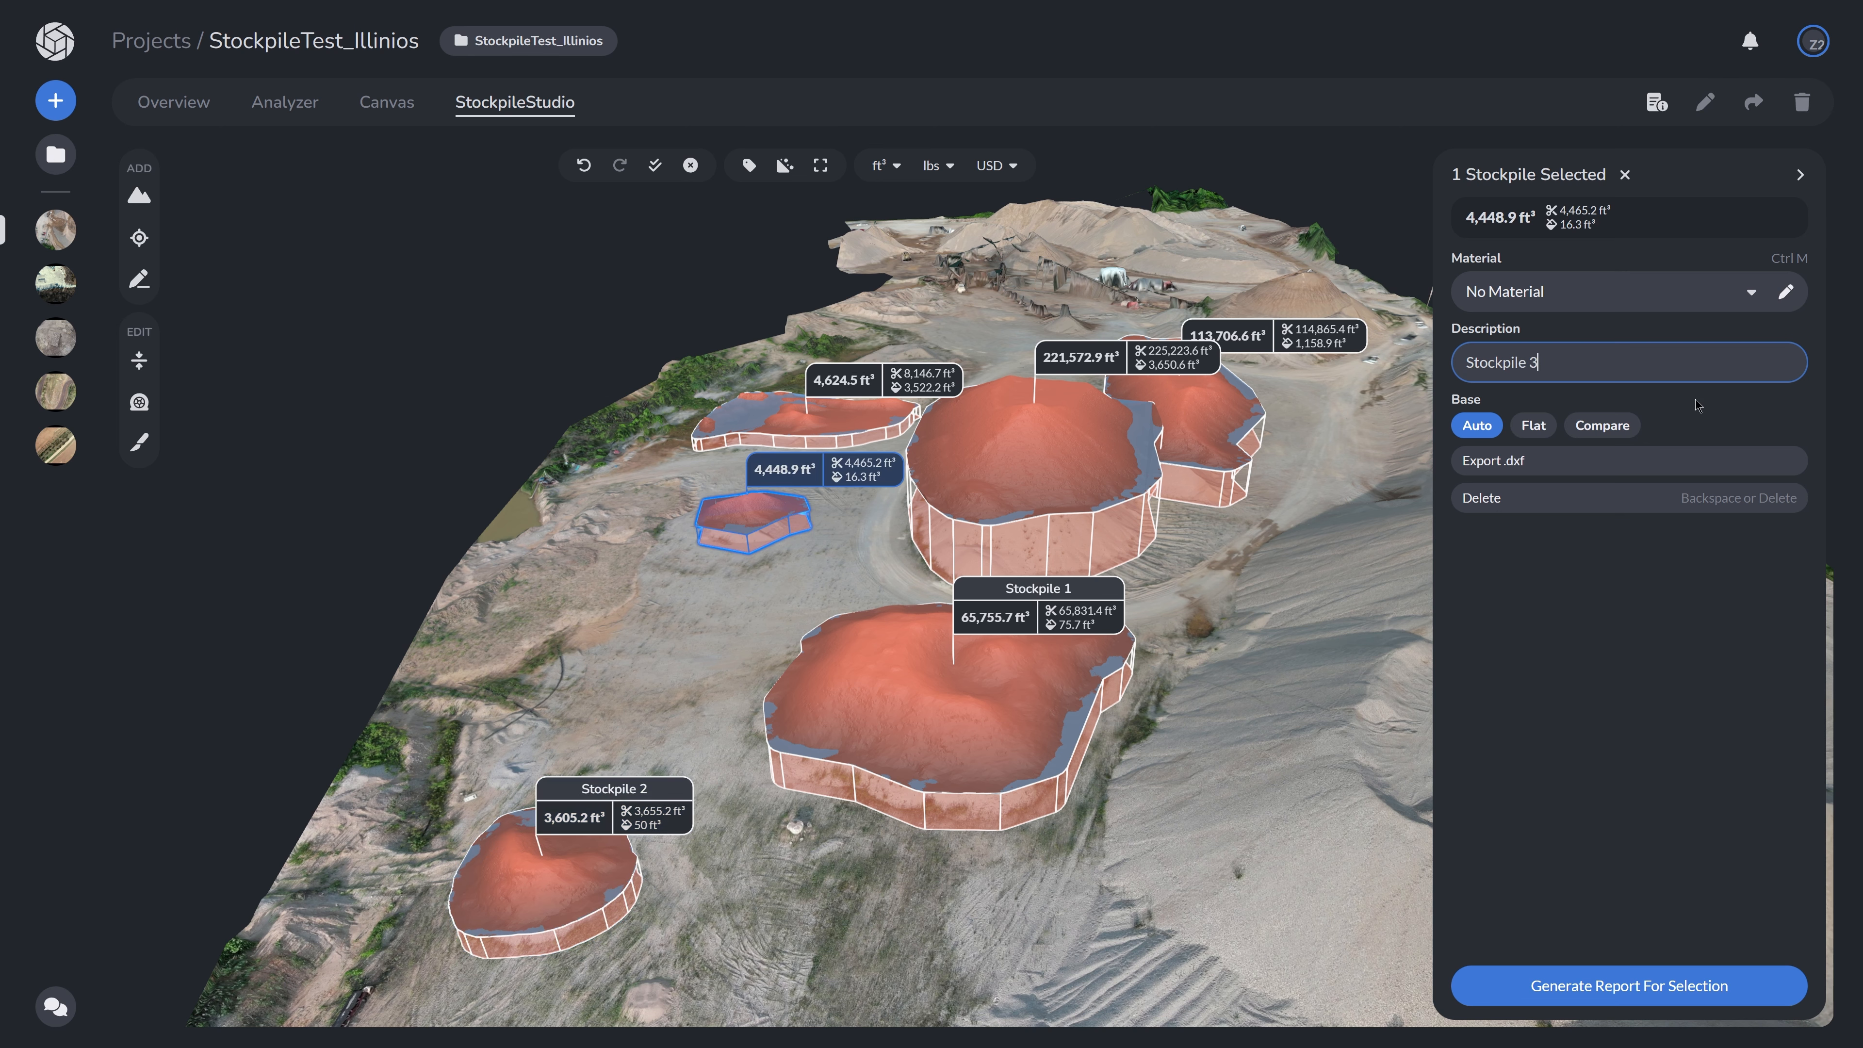
left_click(1697, 403)
- Assign the material Fill Sand (Class II/III) to Stockpile 1
left_click(906, 699)
left_click(1615, 292)
left_click(1627, 374)
- Select Stockpiles 3 and 2 together and assign them Fill Sand (Class II/III)
left_click(775, 511, "shift")
left_click(589, 856, "shift")
left_click(1551, 292)
left_click(1555, 403)
- Select the two large rear stockpiles and assign them Mortar Sand
right_click_drag(1204, 614, 1066, 646)
left_click(935, 481)
left_click(1094, 433, "shift")
left_click(1535, 294)
left_click(1515, 432)
- Select the elongated stockpile and assign it Crushed Asphalt (RAP)
left_click_drag(733, 639, 1013, 580)
left_click(455, 671)
left_click(1615, 292)
scroll(1500, 422, "down", 3)
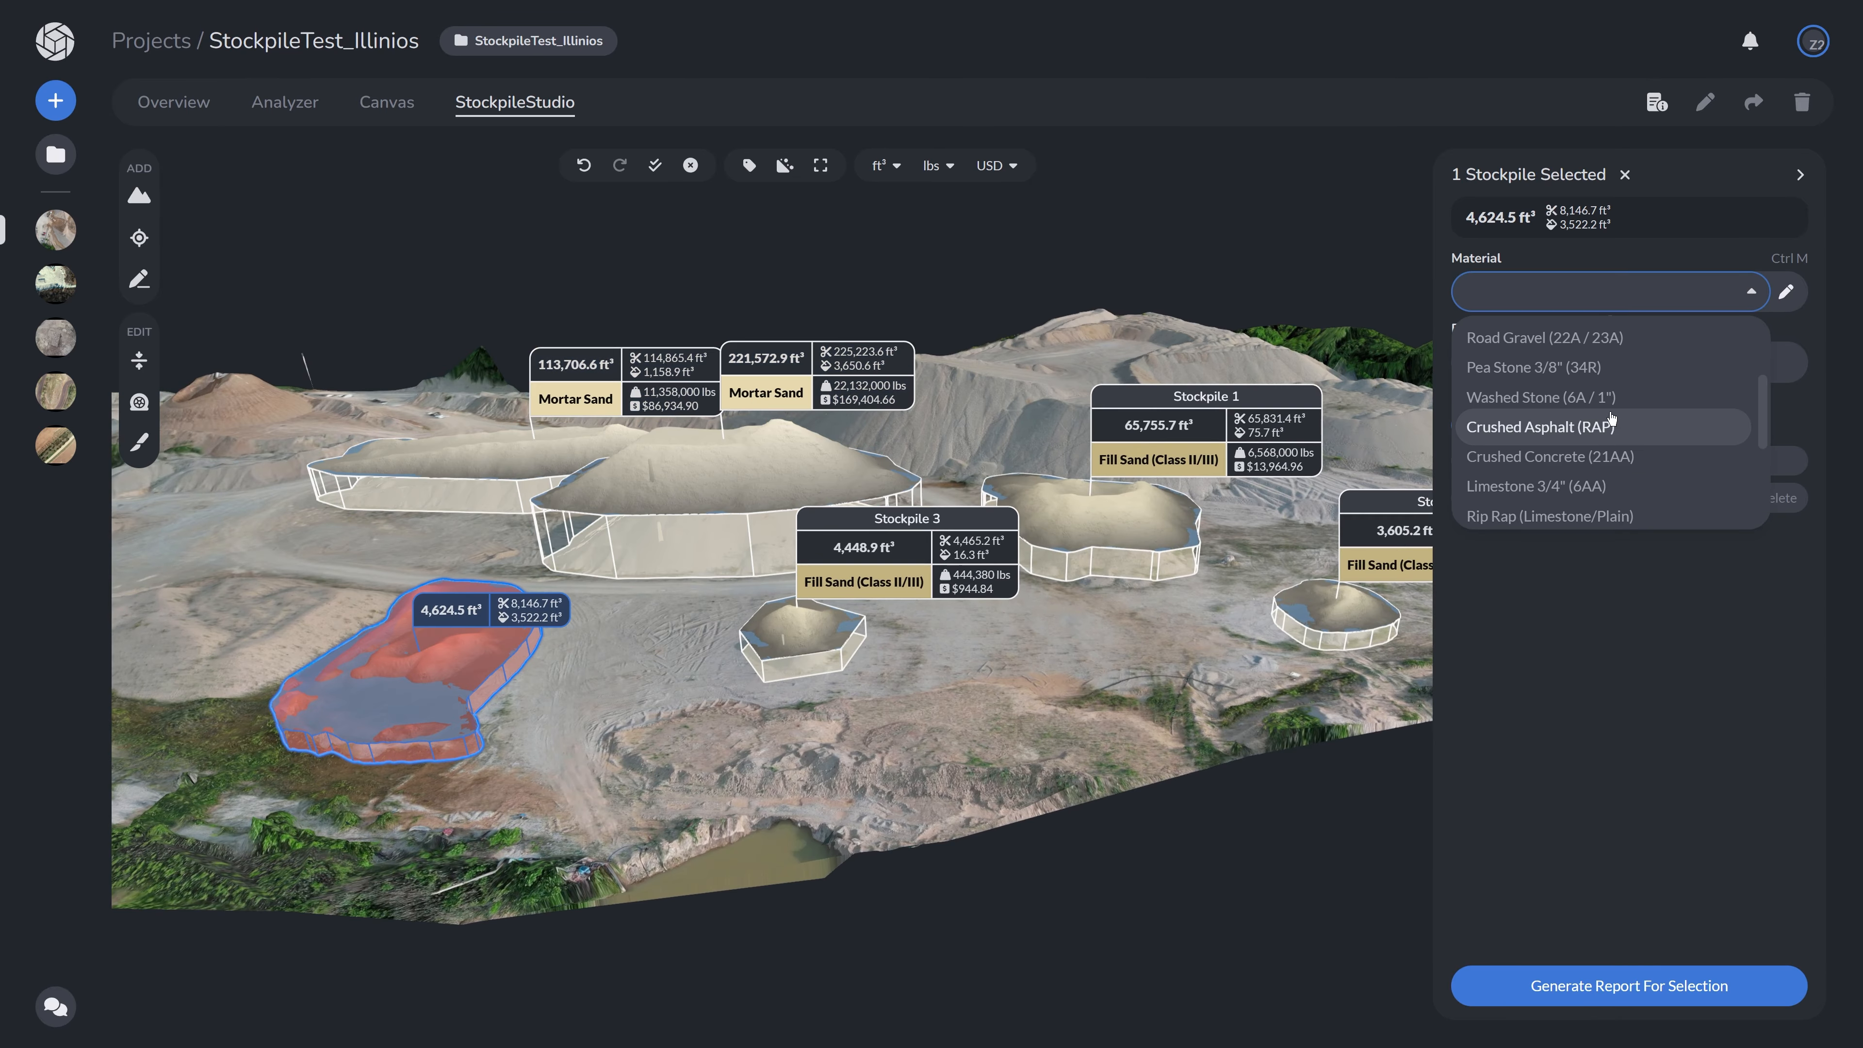
left_click(1504, 418)
right_click_drag(1034, 681, 902, 740)
left_click_drag(903, 740, 884, 725)
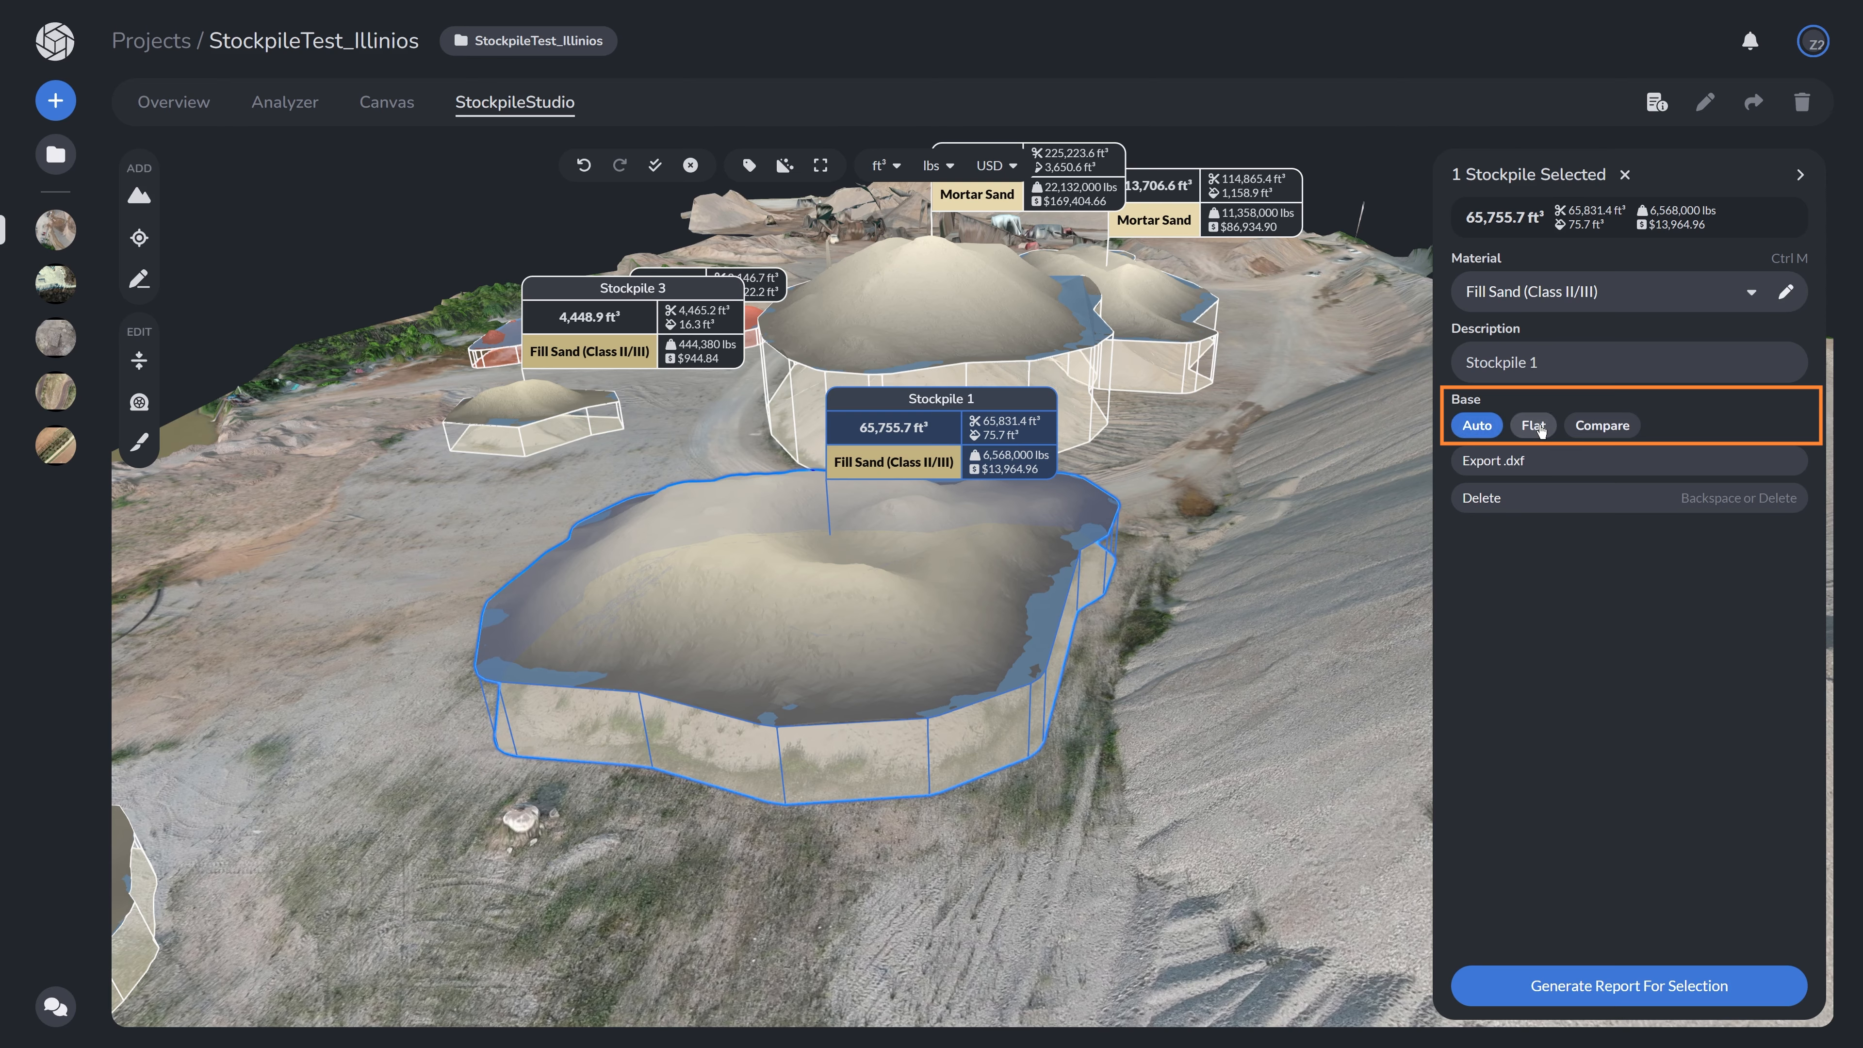
- Set Stockpile 1's base to Flat and pick its base elevation from the ground beside the pile
left_click(1533, 426)
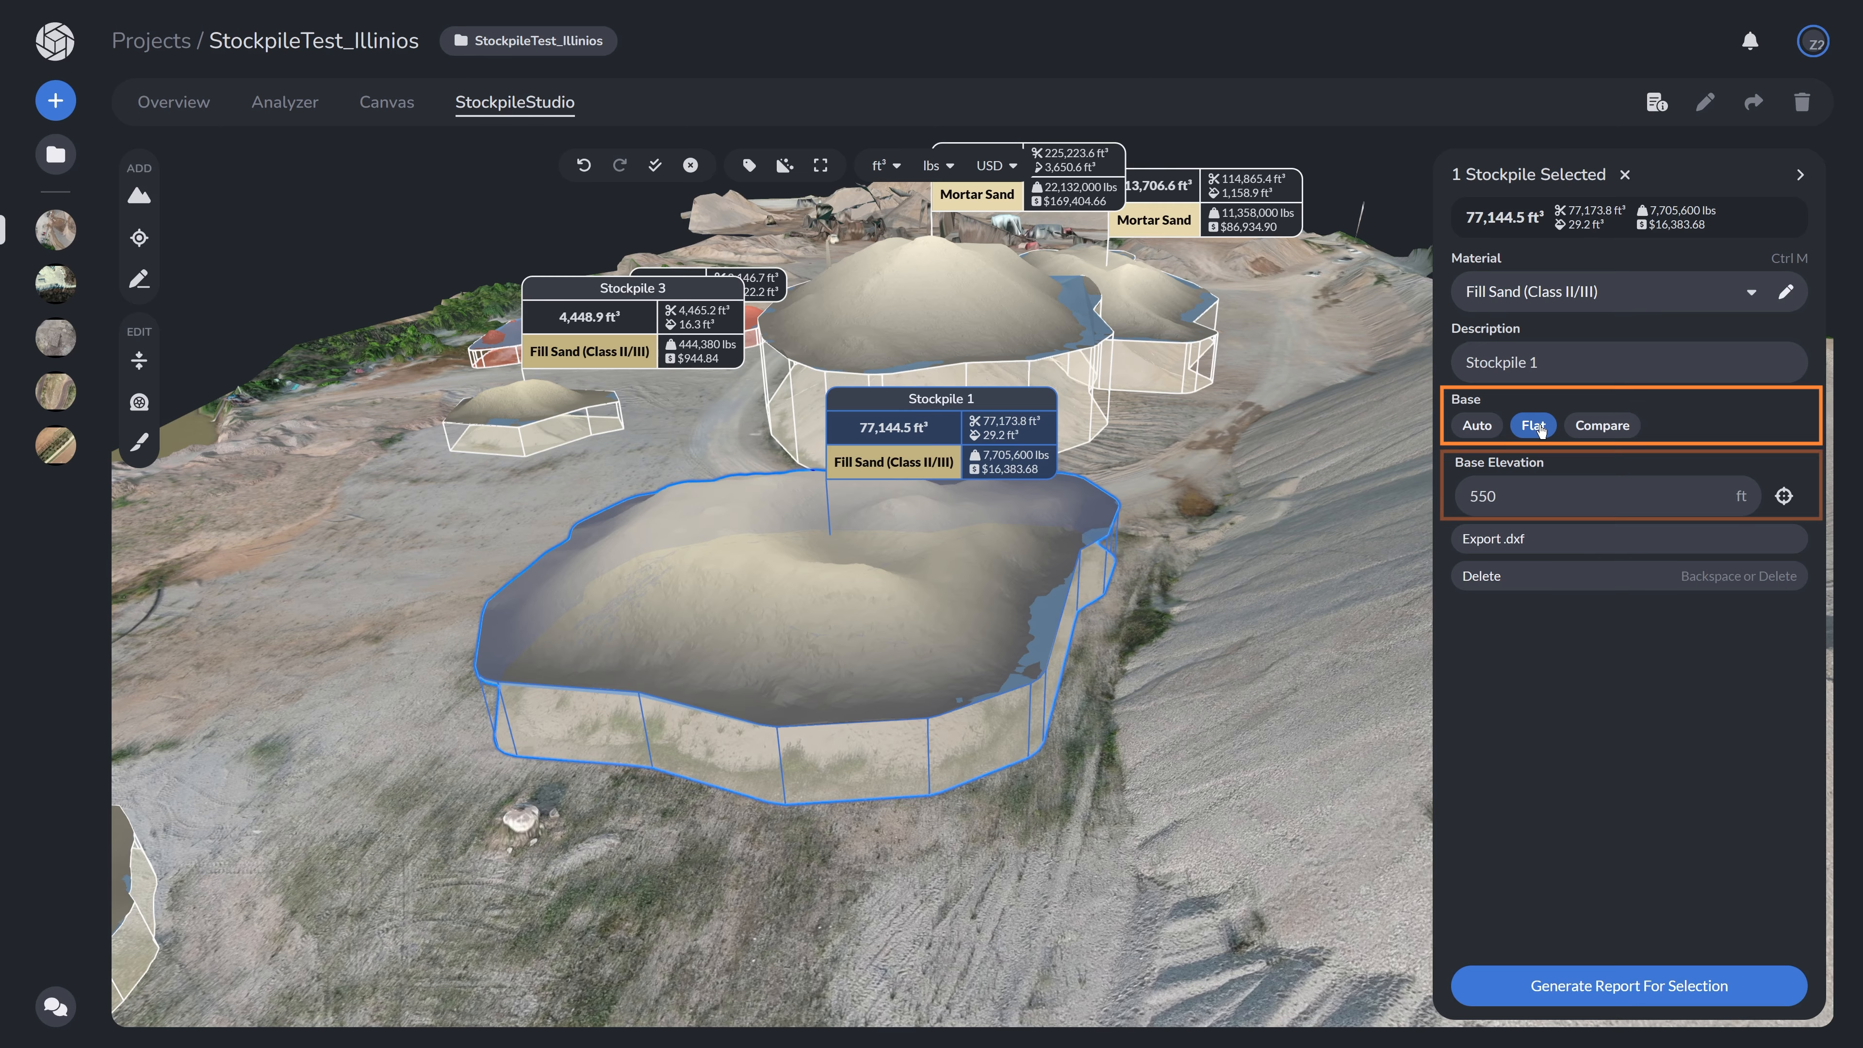
left_click(1540, 502)
left_click_drag(1502, 501, 1457, 510)
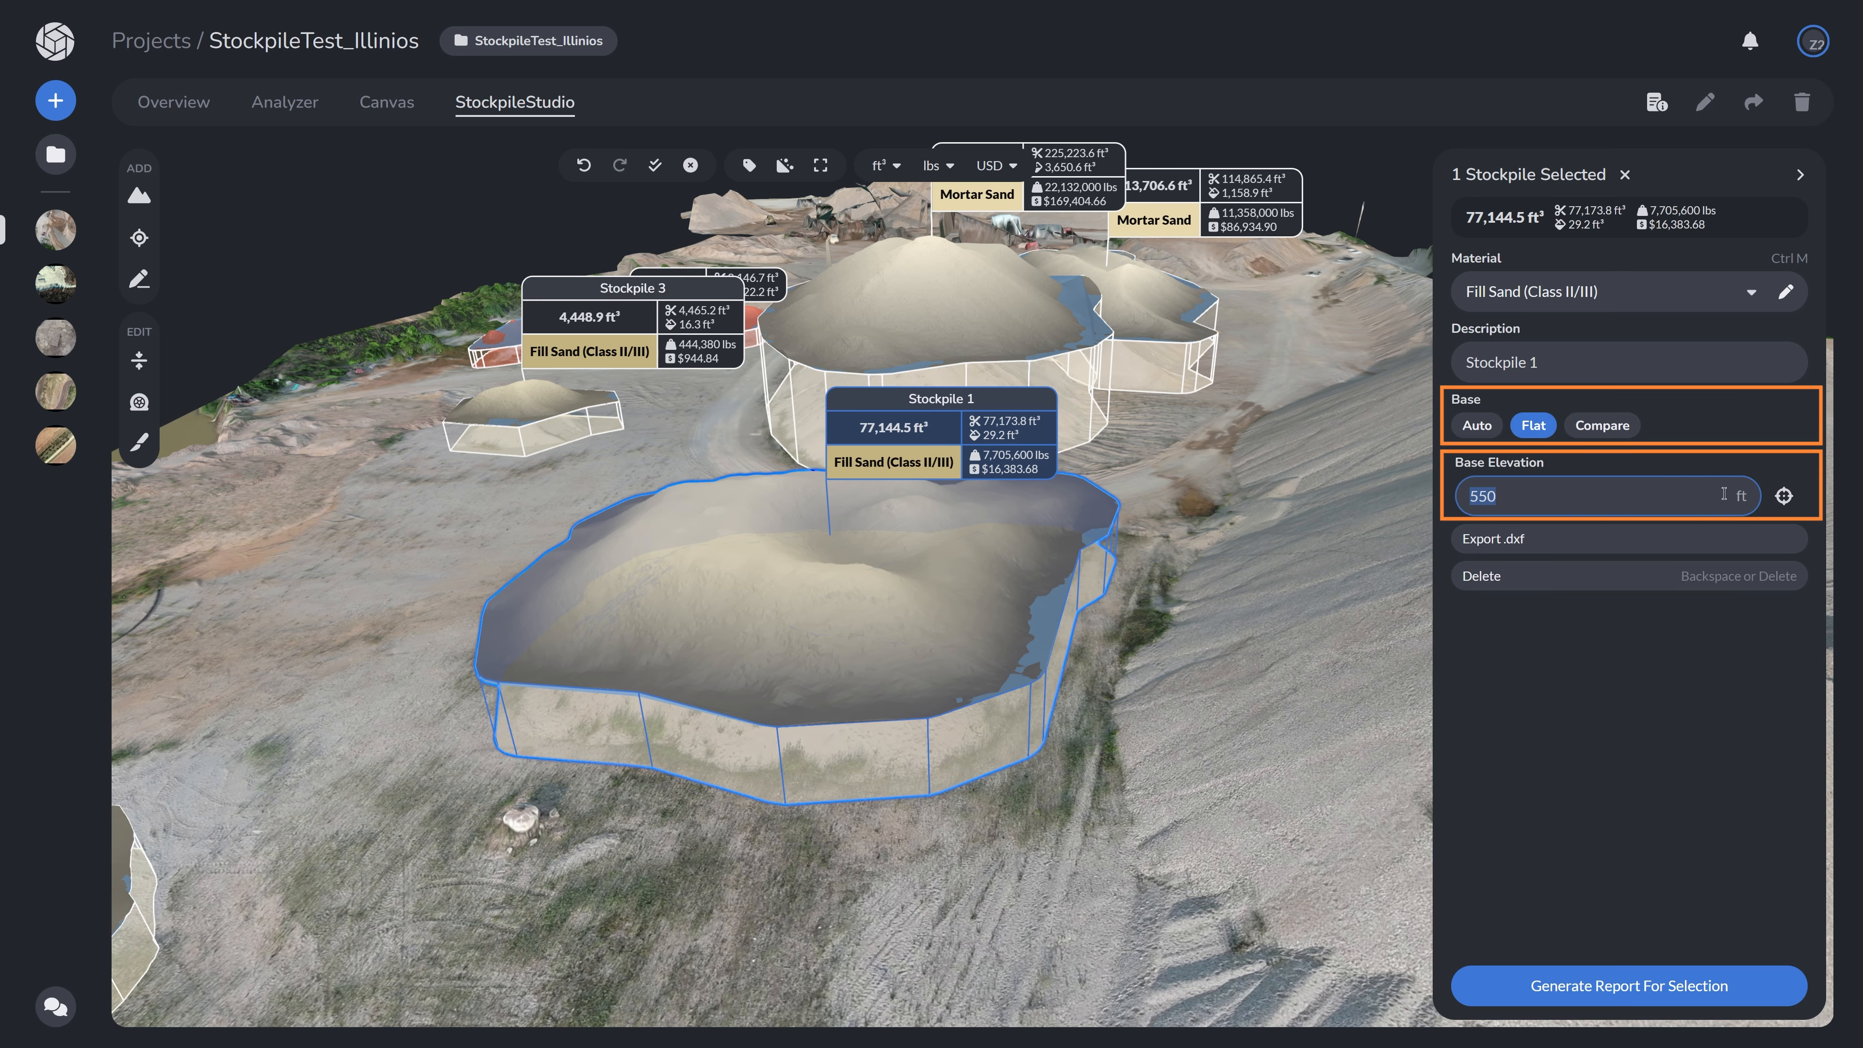
left_click(1785, 497)
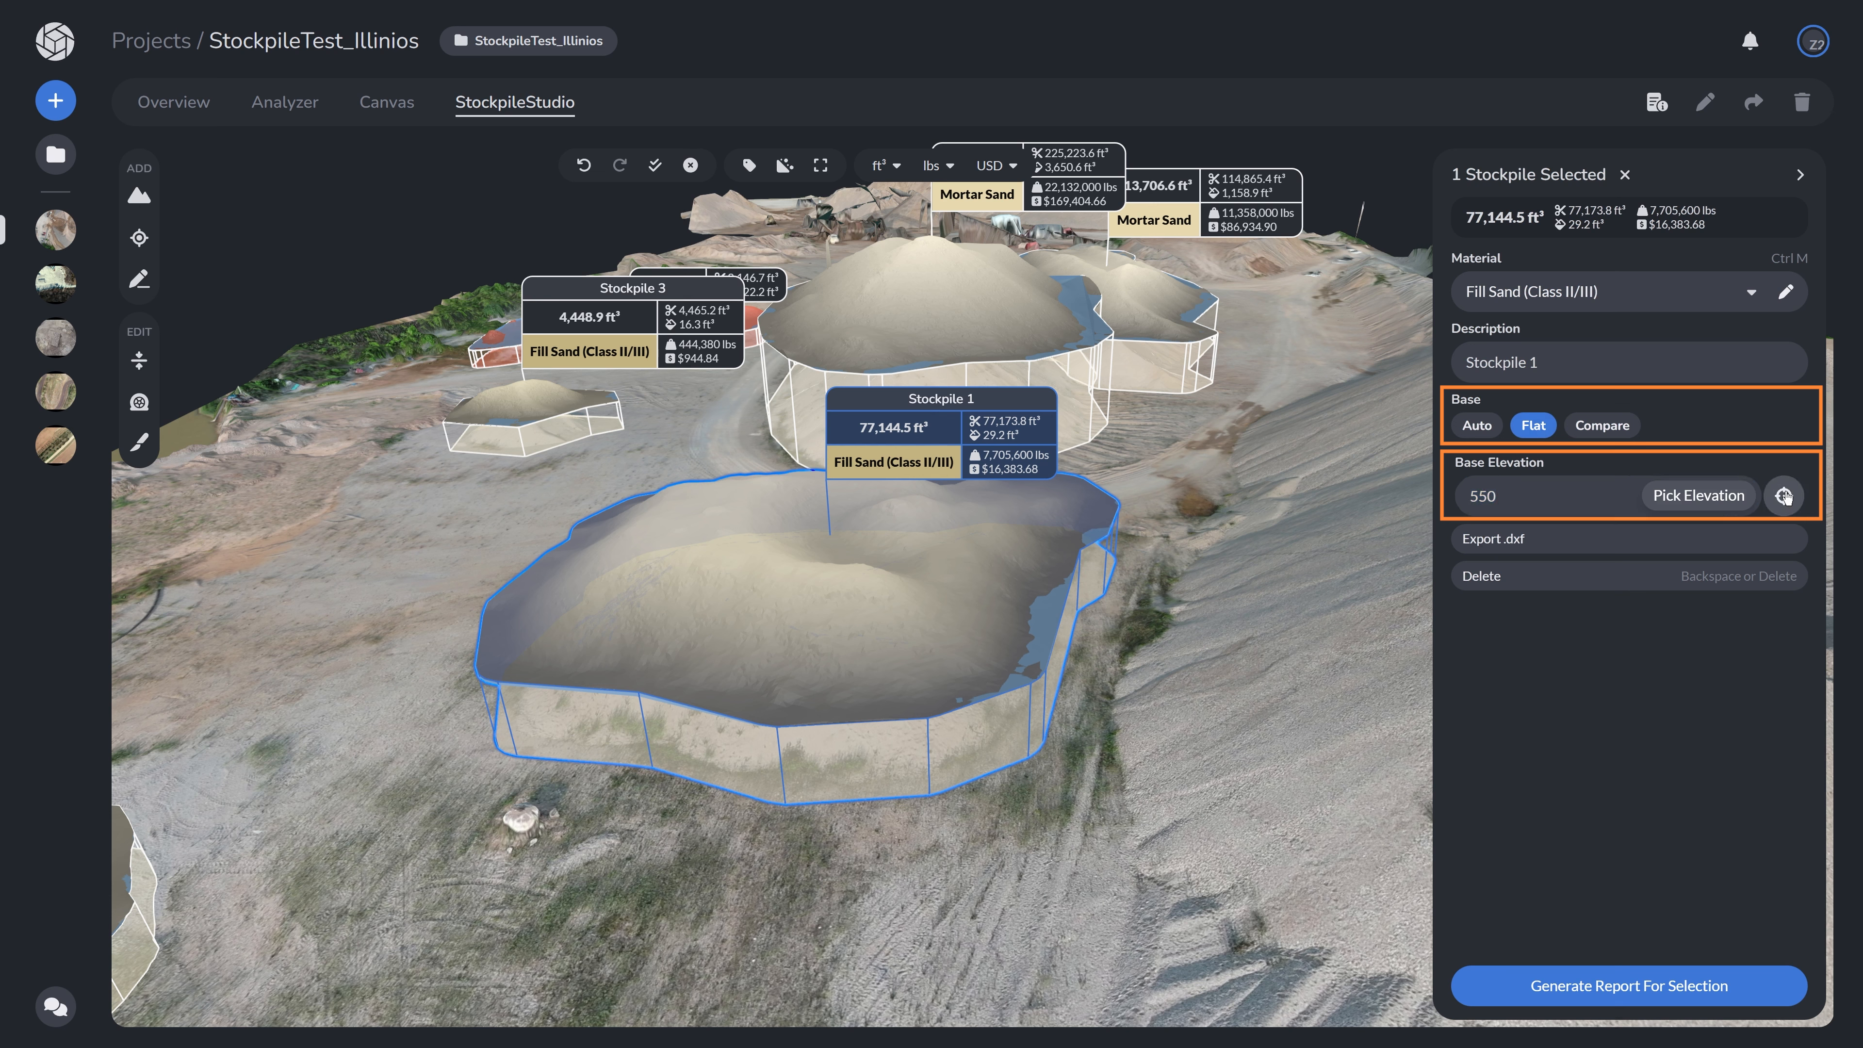
left_click(900, 471)
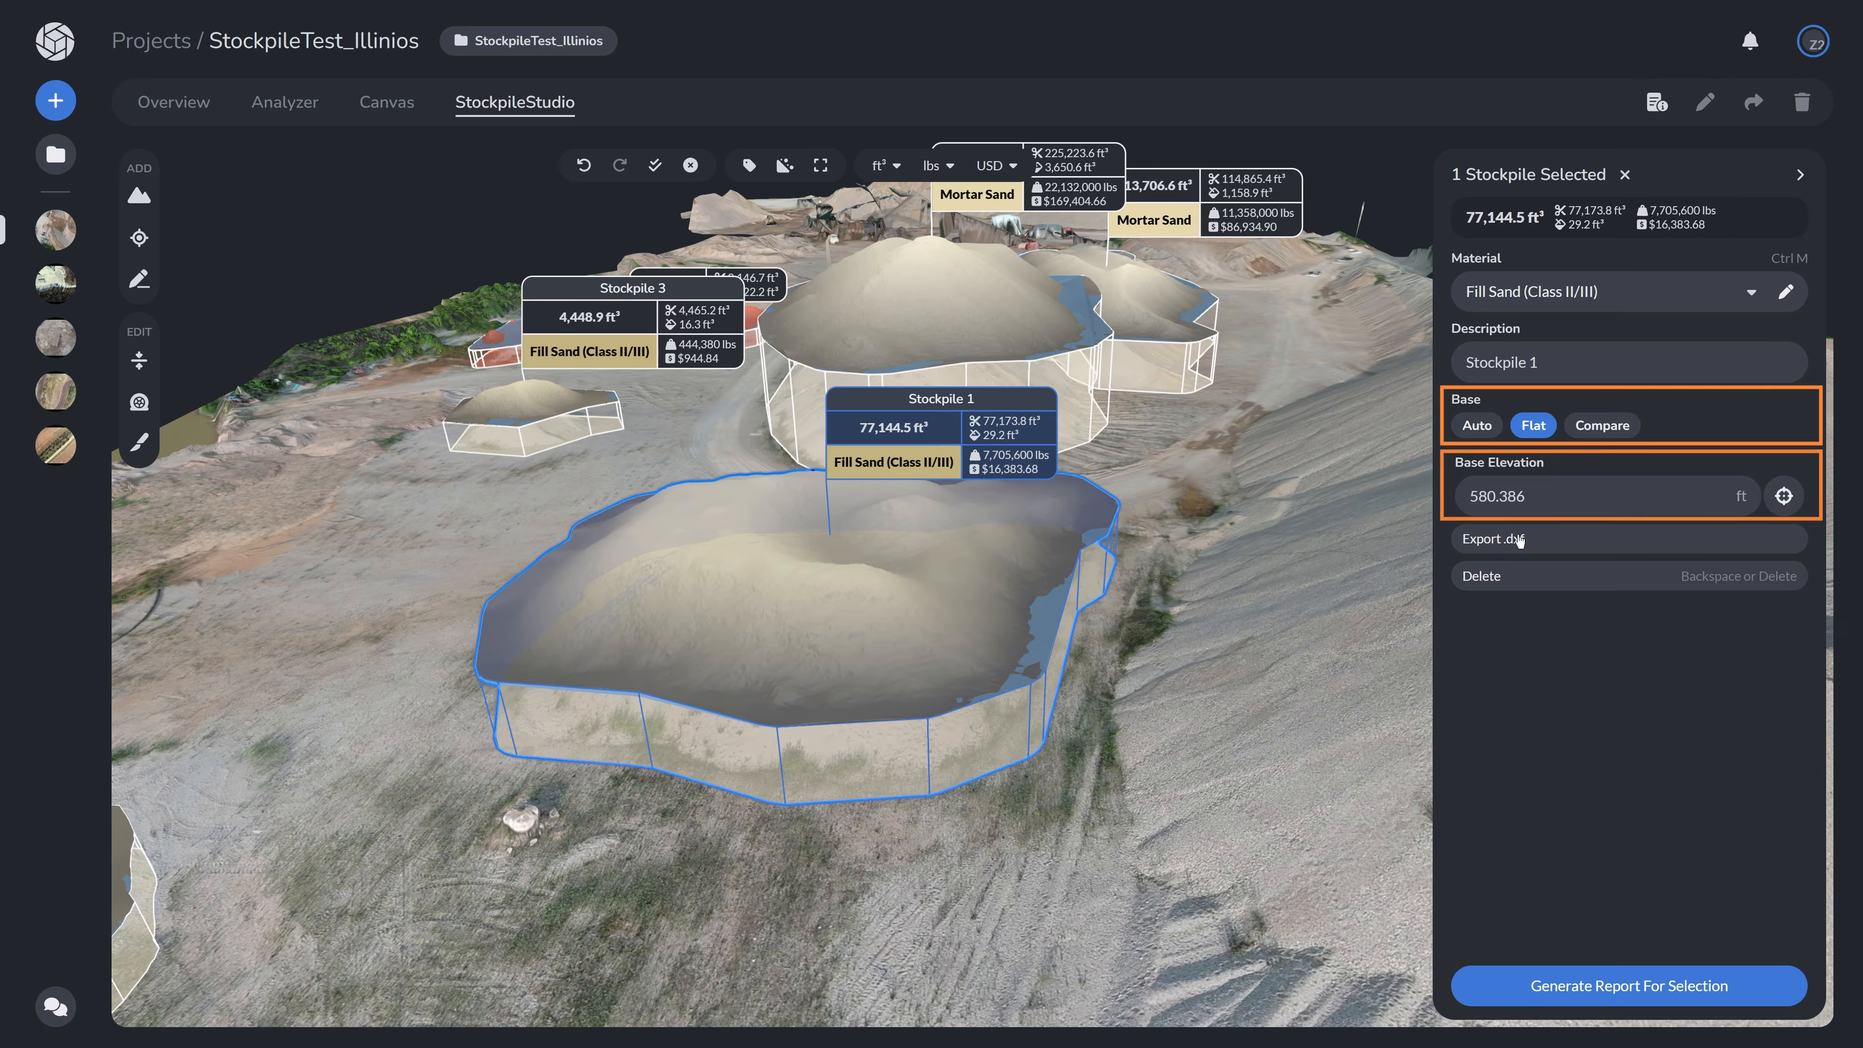
left_click(1787, 505)
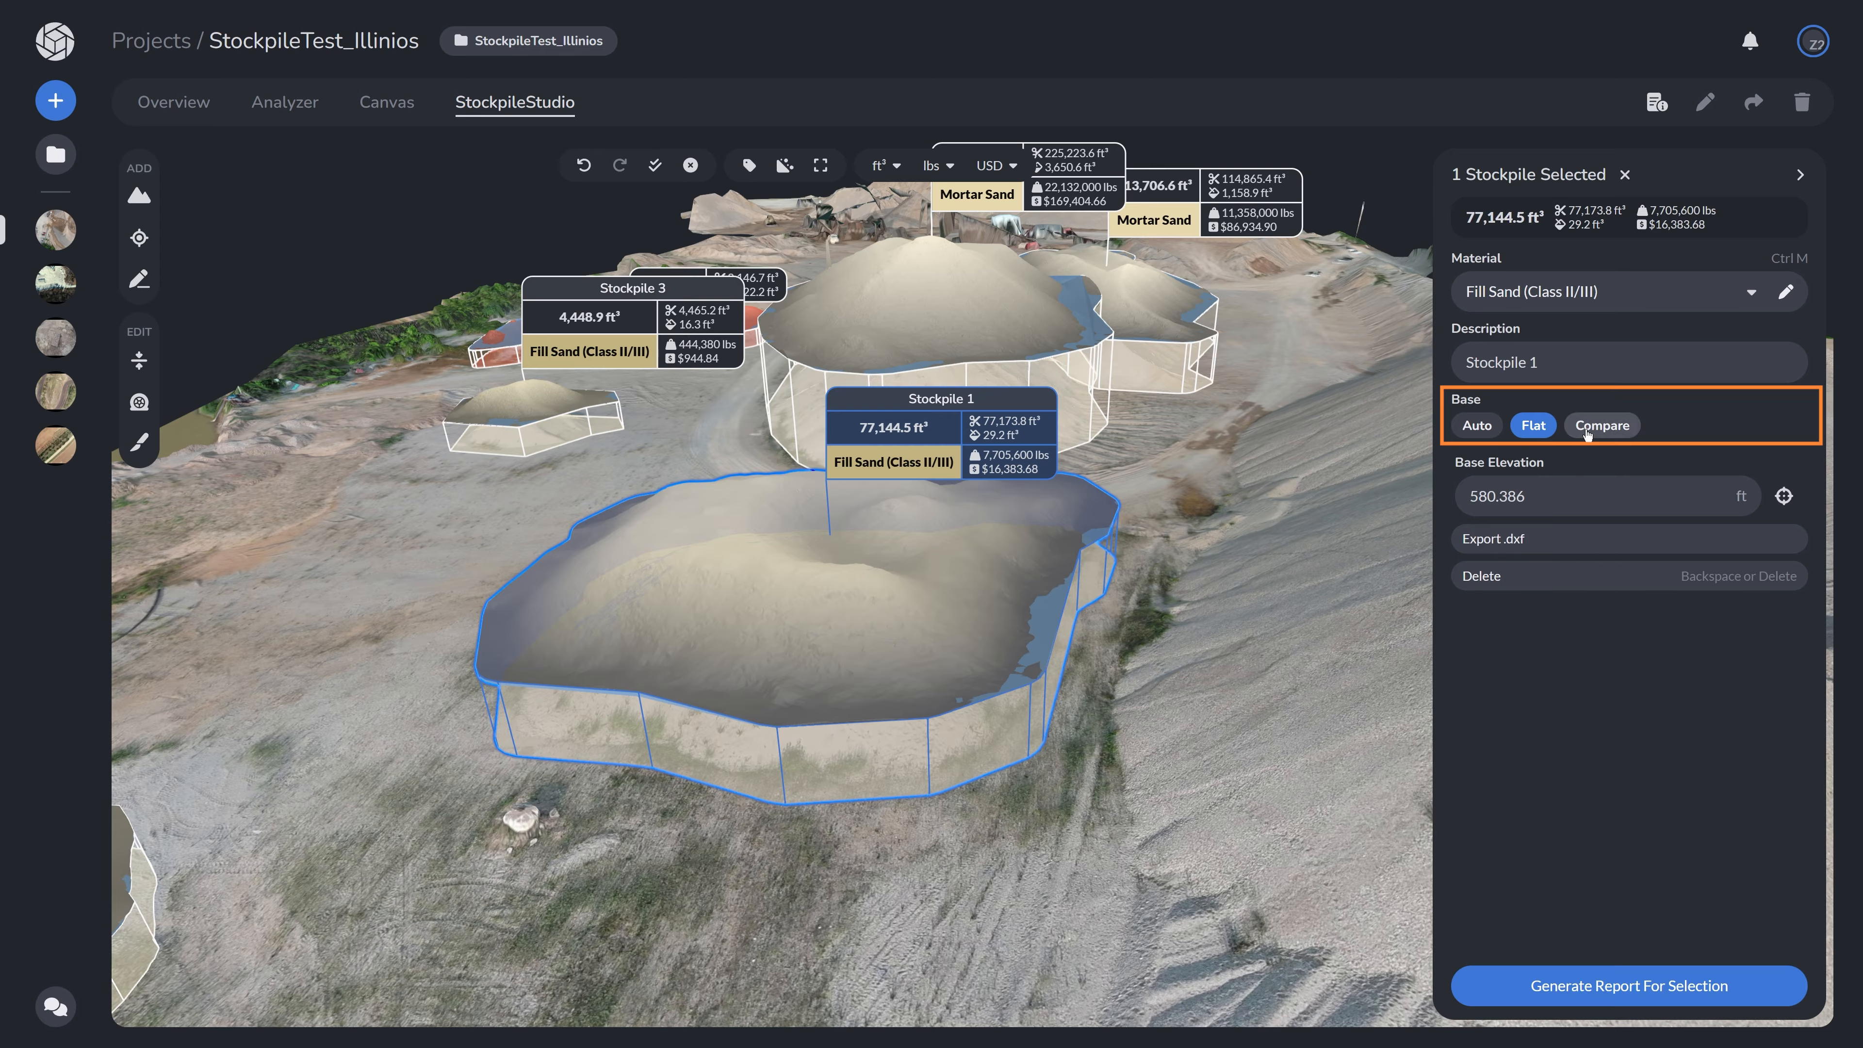
- Switch Stockpile 1's base to Compare and browse for a base surface DXF file
left_click(1587, 430)
left_click(1557, 470)
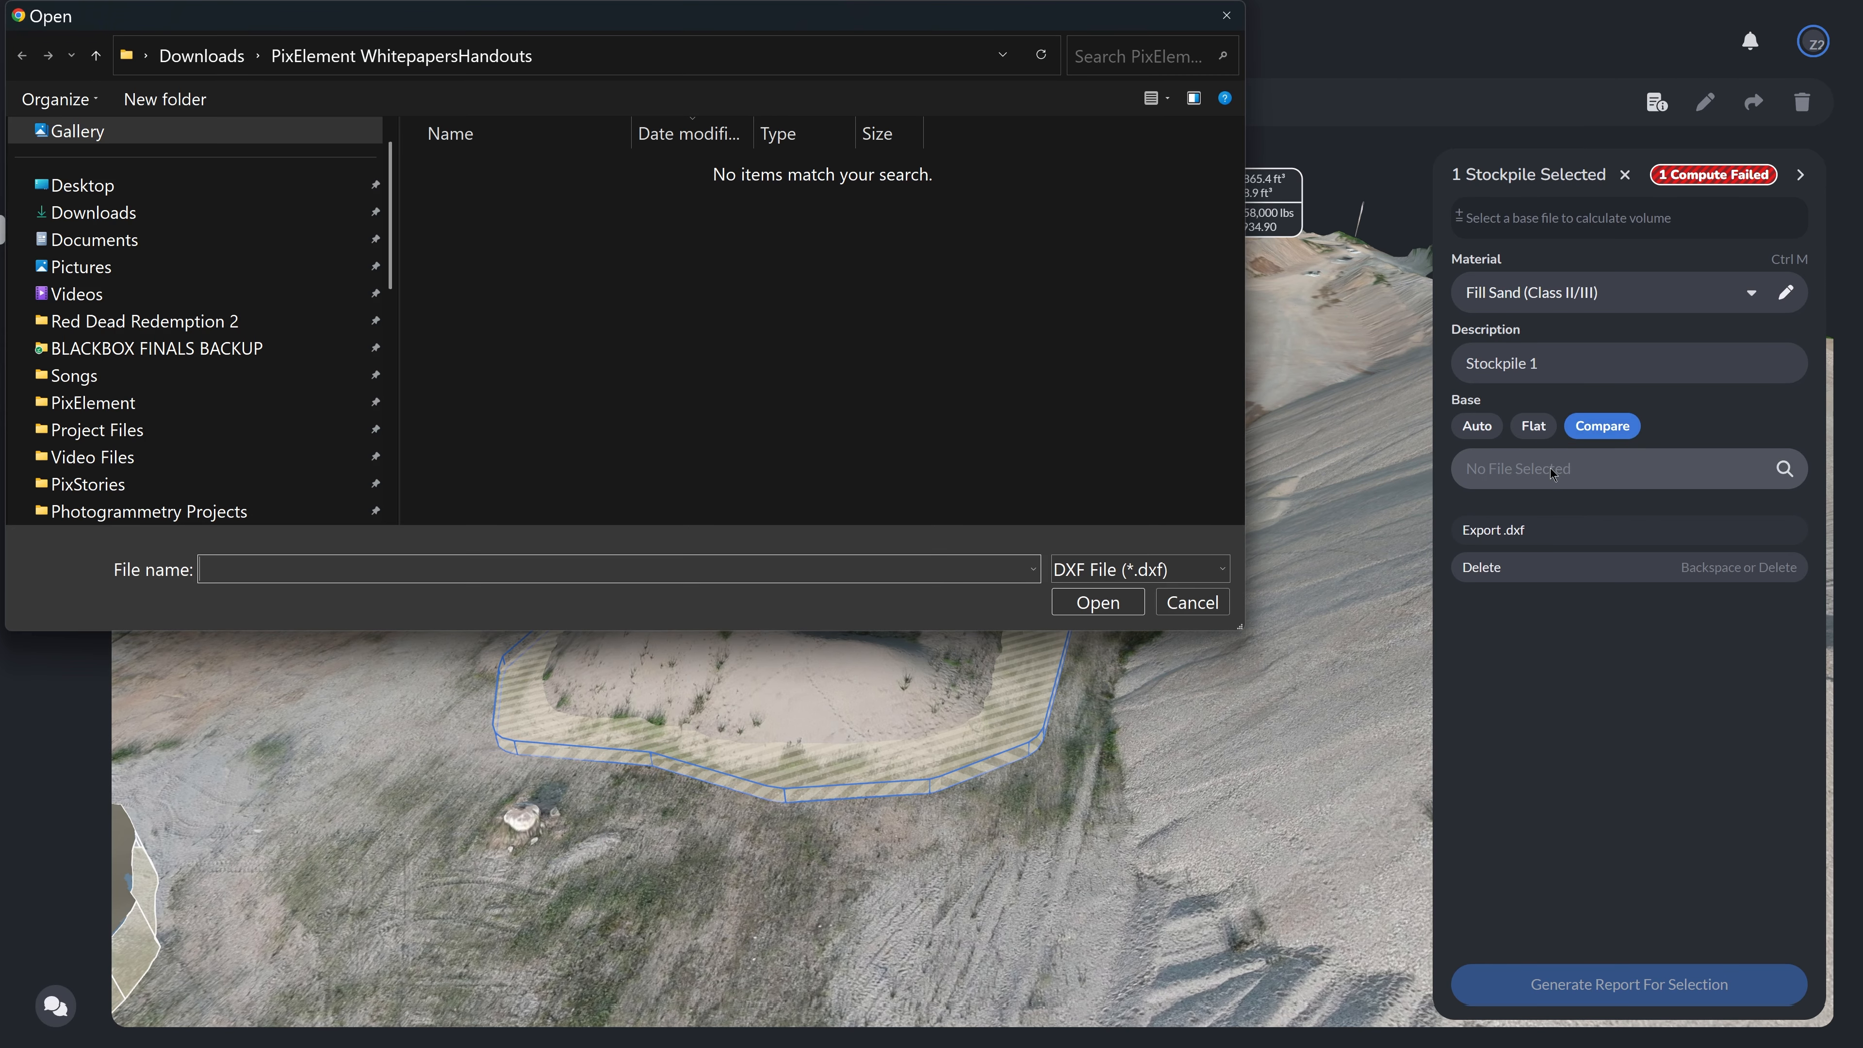
left_click(94, 212)
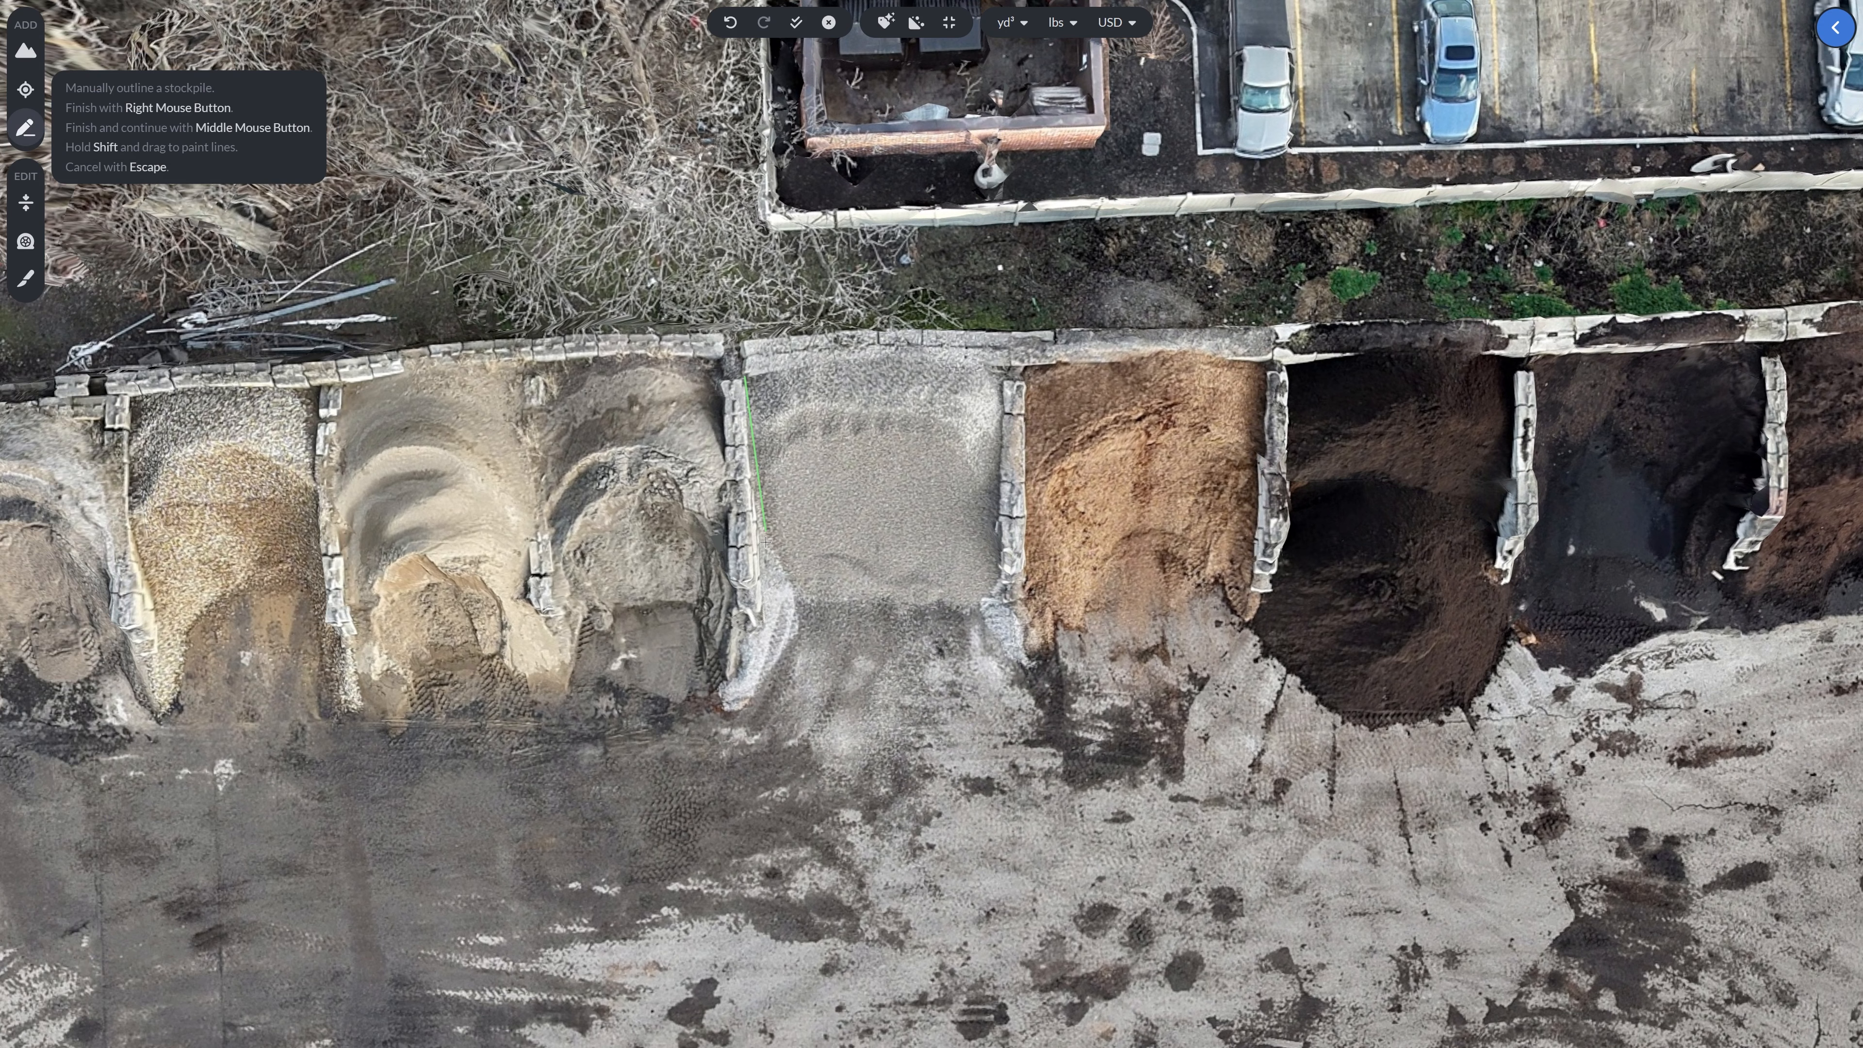
- Manually outline the grey stockpile in its concrete bin and set its base to Flat
left_click(769, 635)
left_click(1009, 624)
right_click(1001, 366)
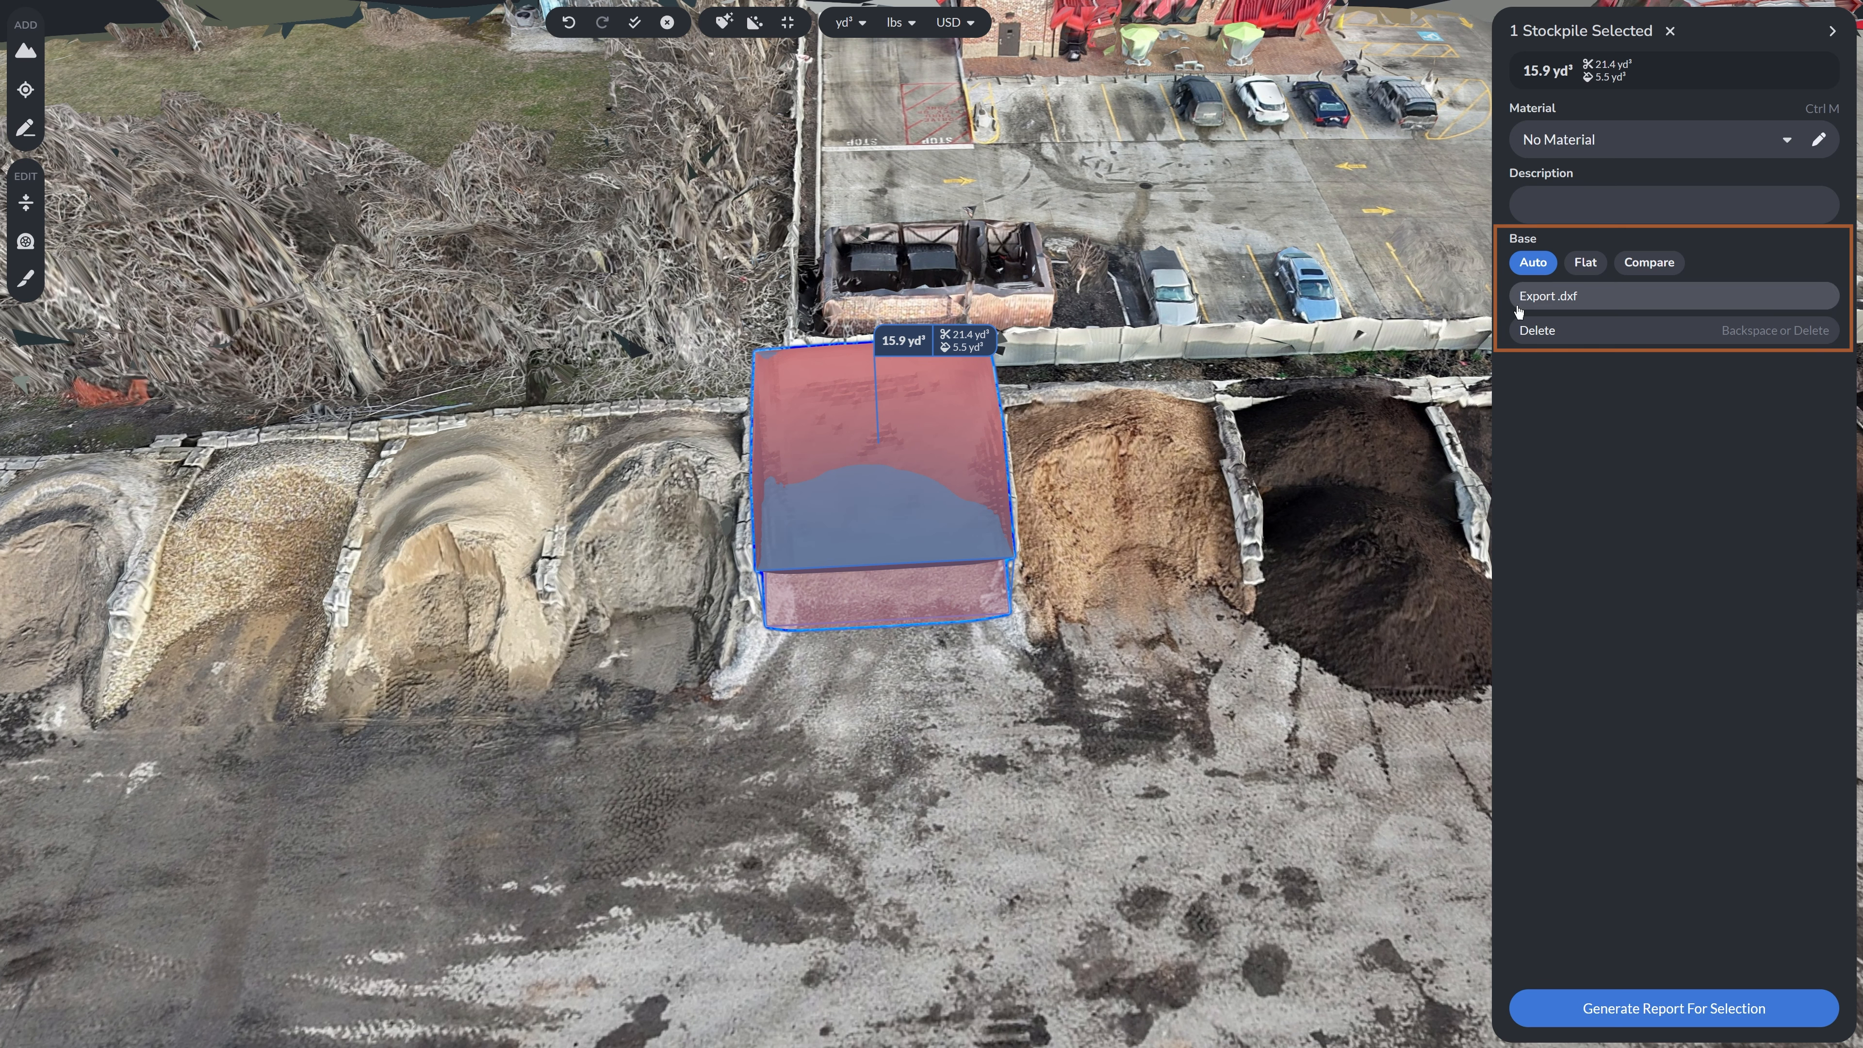
left_click(1585, 268)
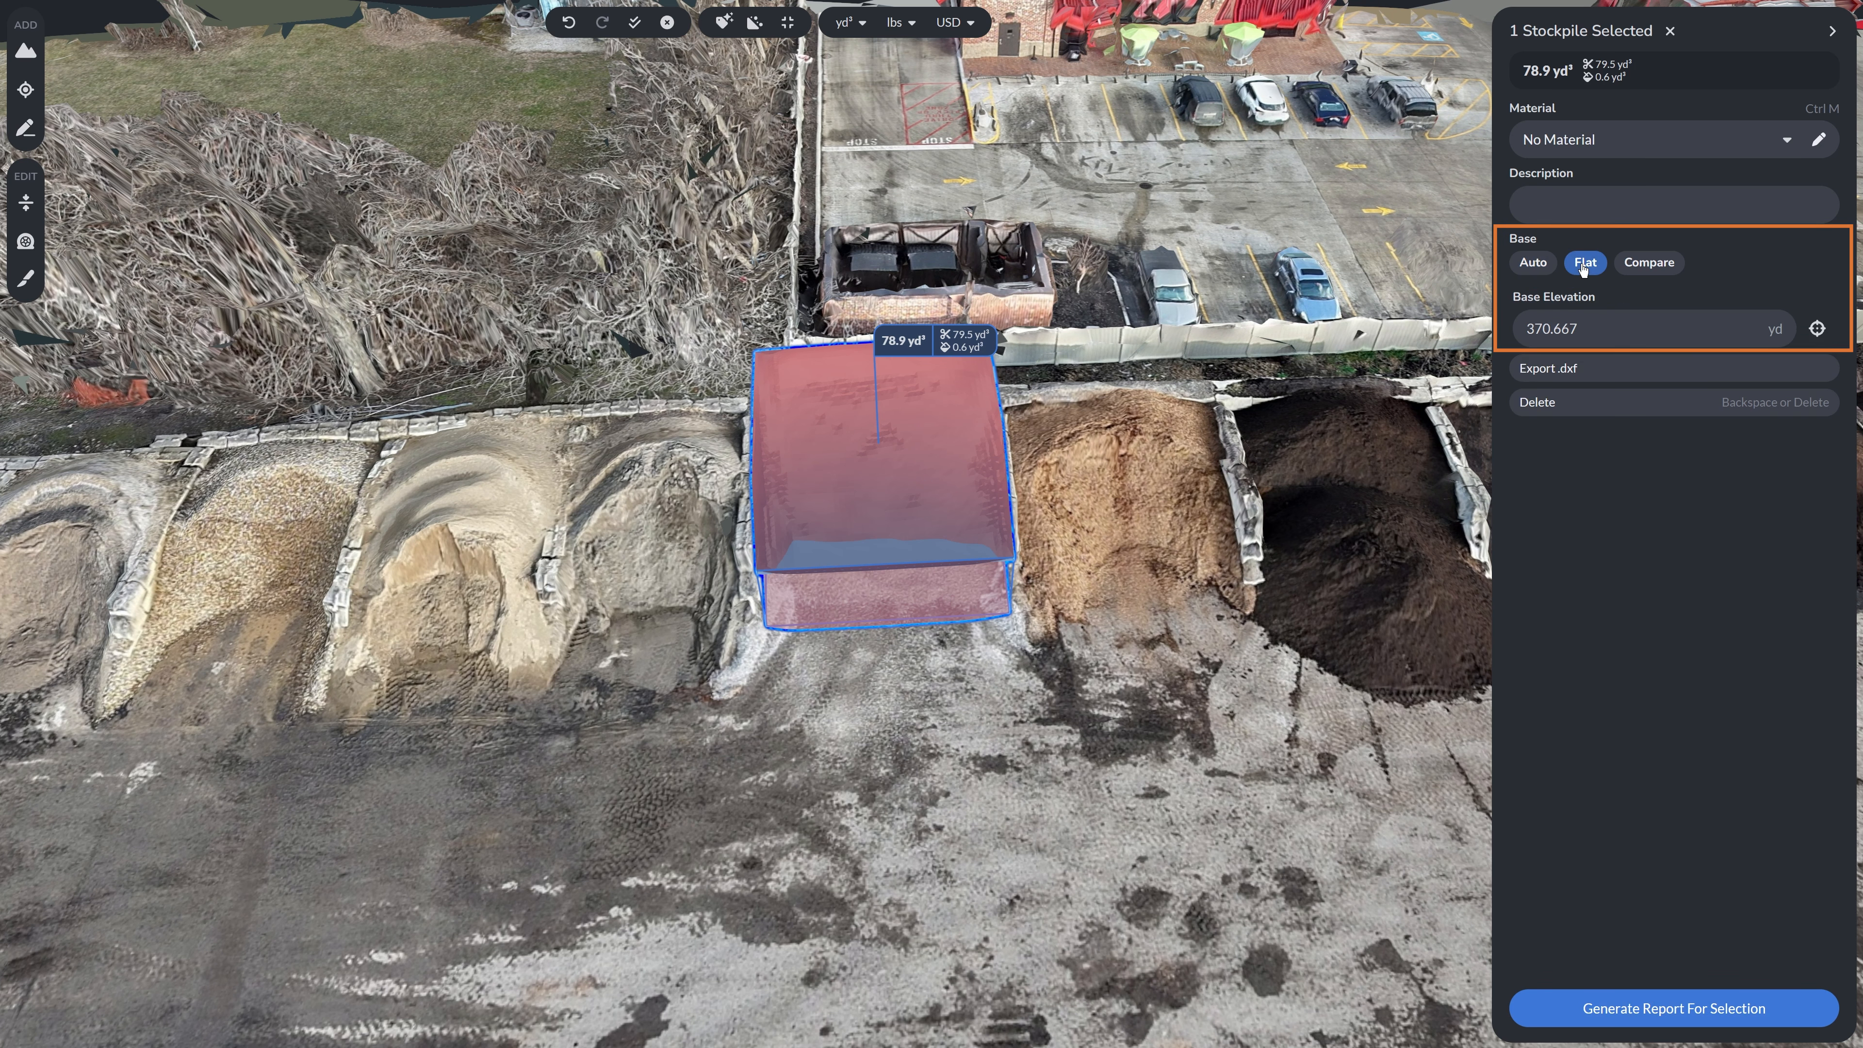
- Pick the bin stockpile's flat base elevation from the ground in front of the bin
left_click_drag(946, 723, 955, 660)
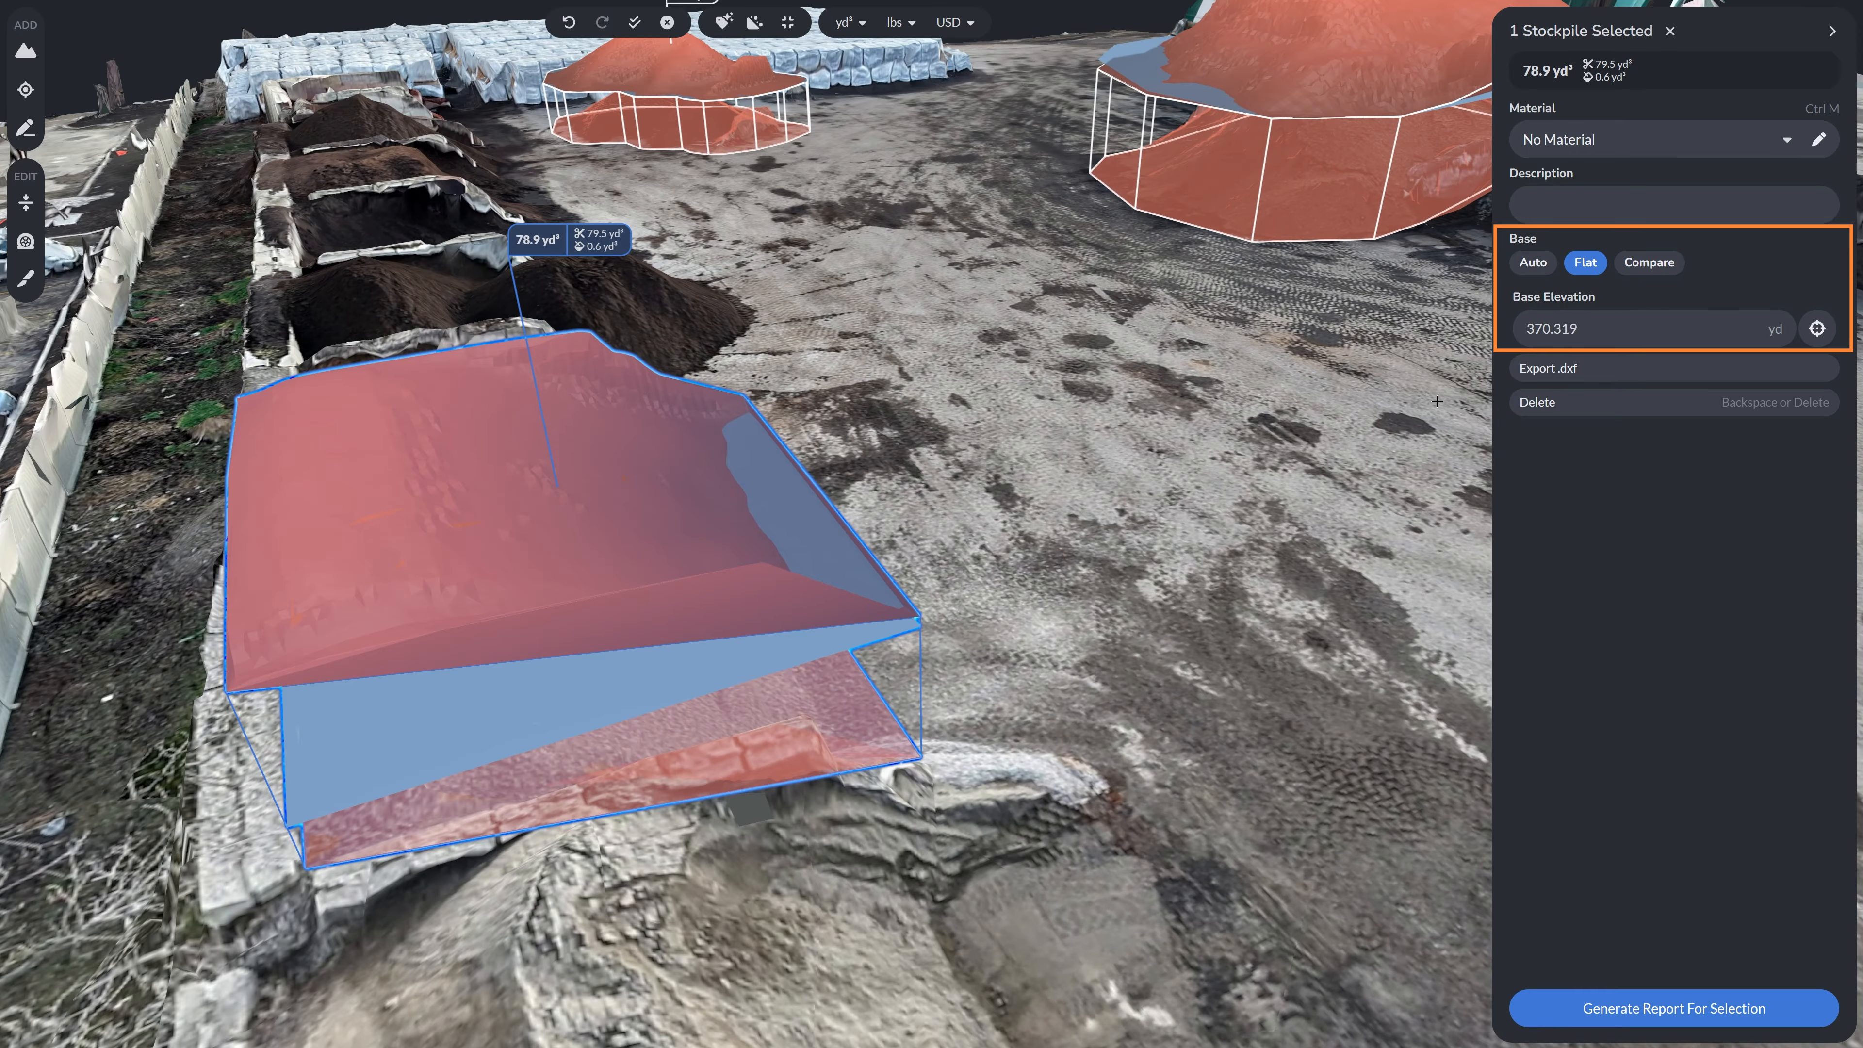
left_click(1817, 328)
left_click(954, 593)
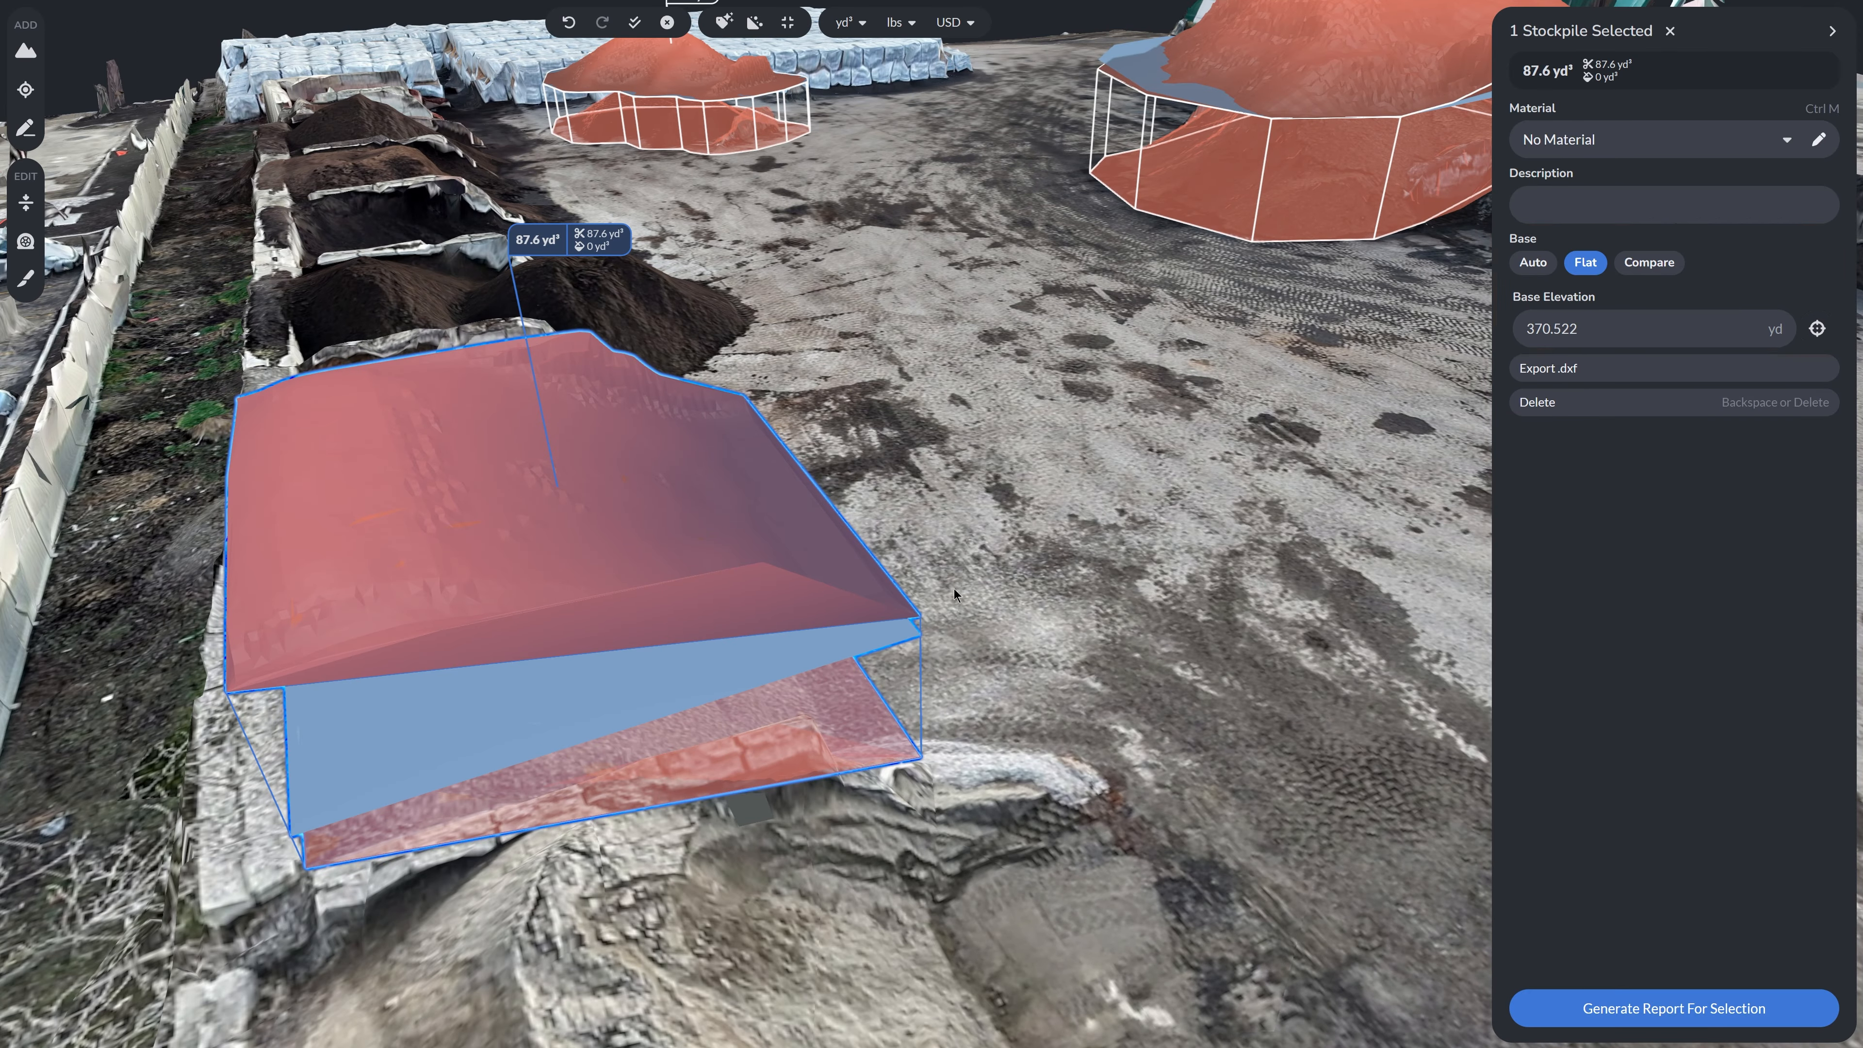
left_click_drag(947, 528, 852, 576)
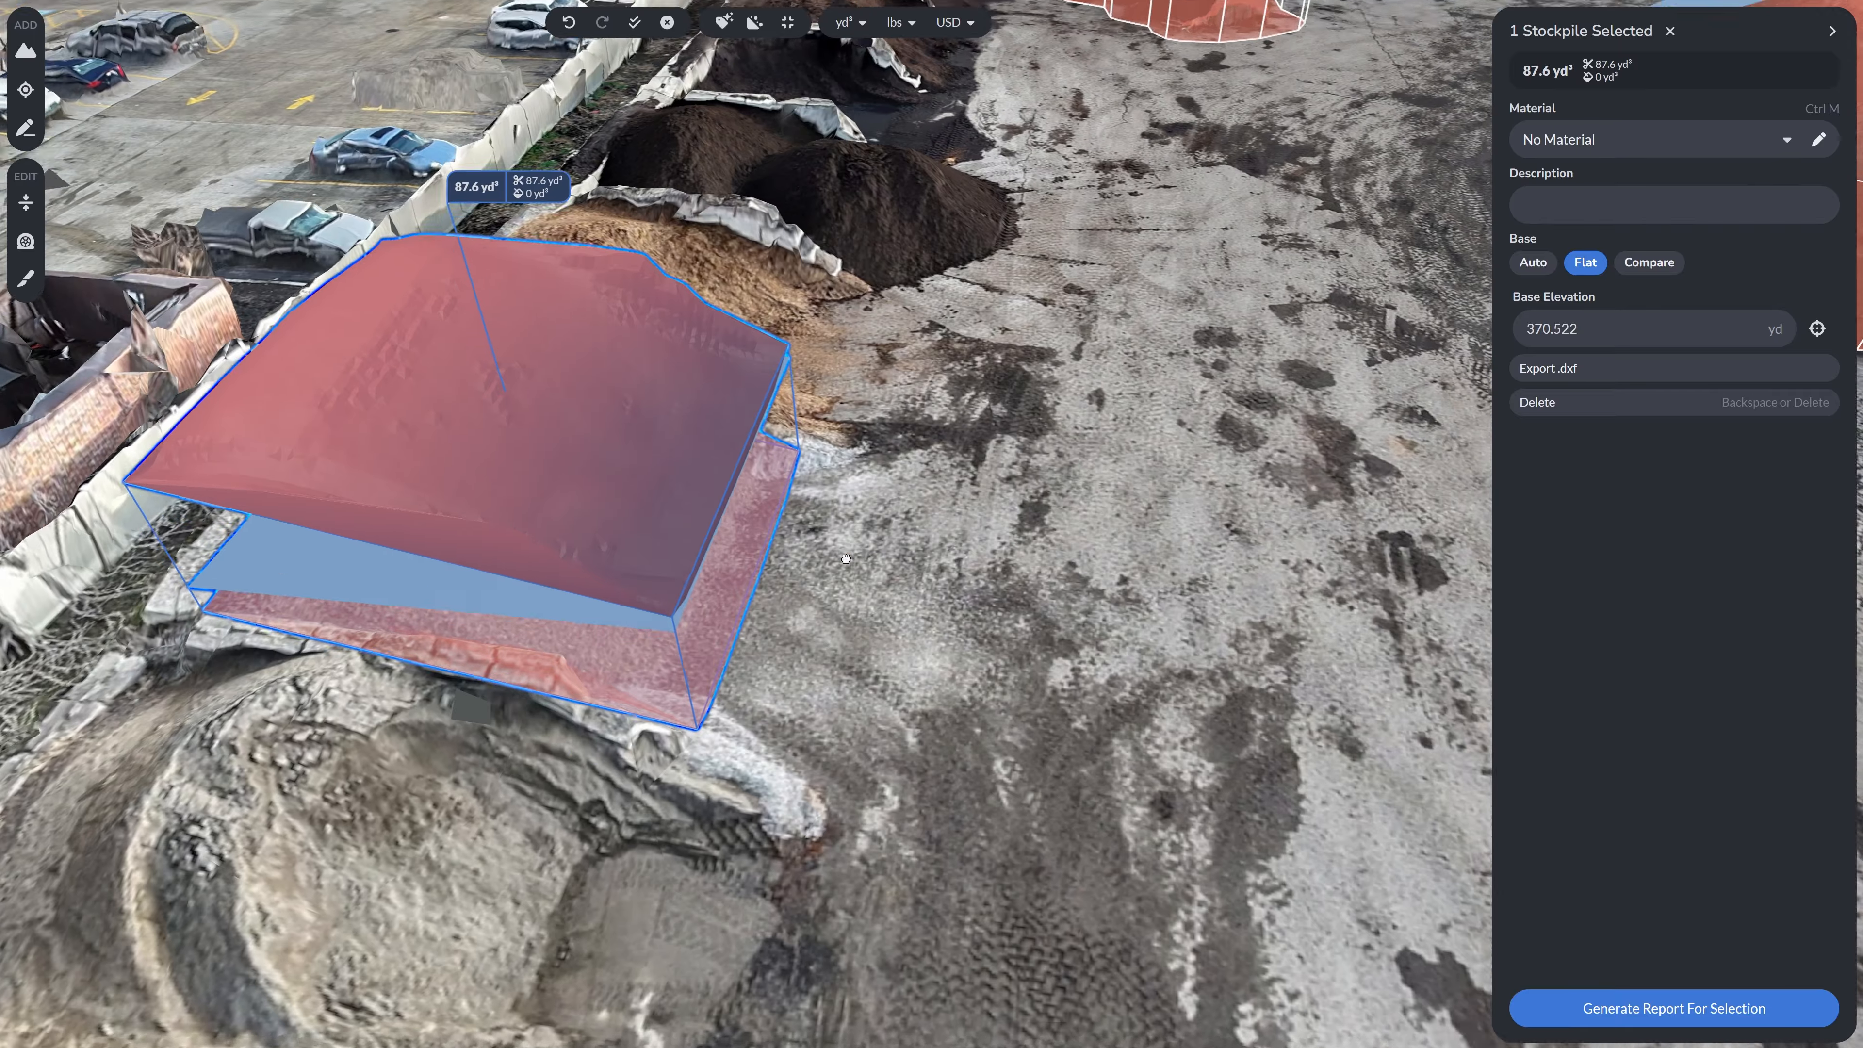
left_click(1832, 31)
- Manually outline the dark soil stockpile in the neighbouring bin along its walls and front edge
scroll(953, 331, "down", 5)
left_click_drag(1203, 514, 1002, 633)
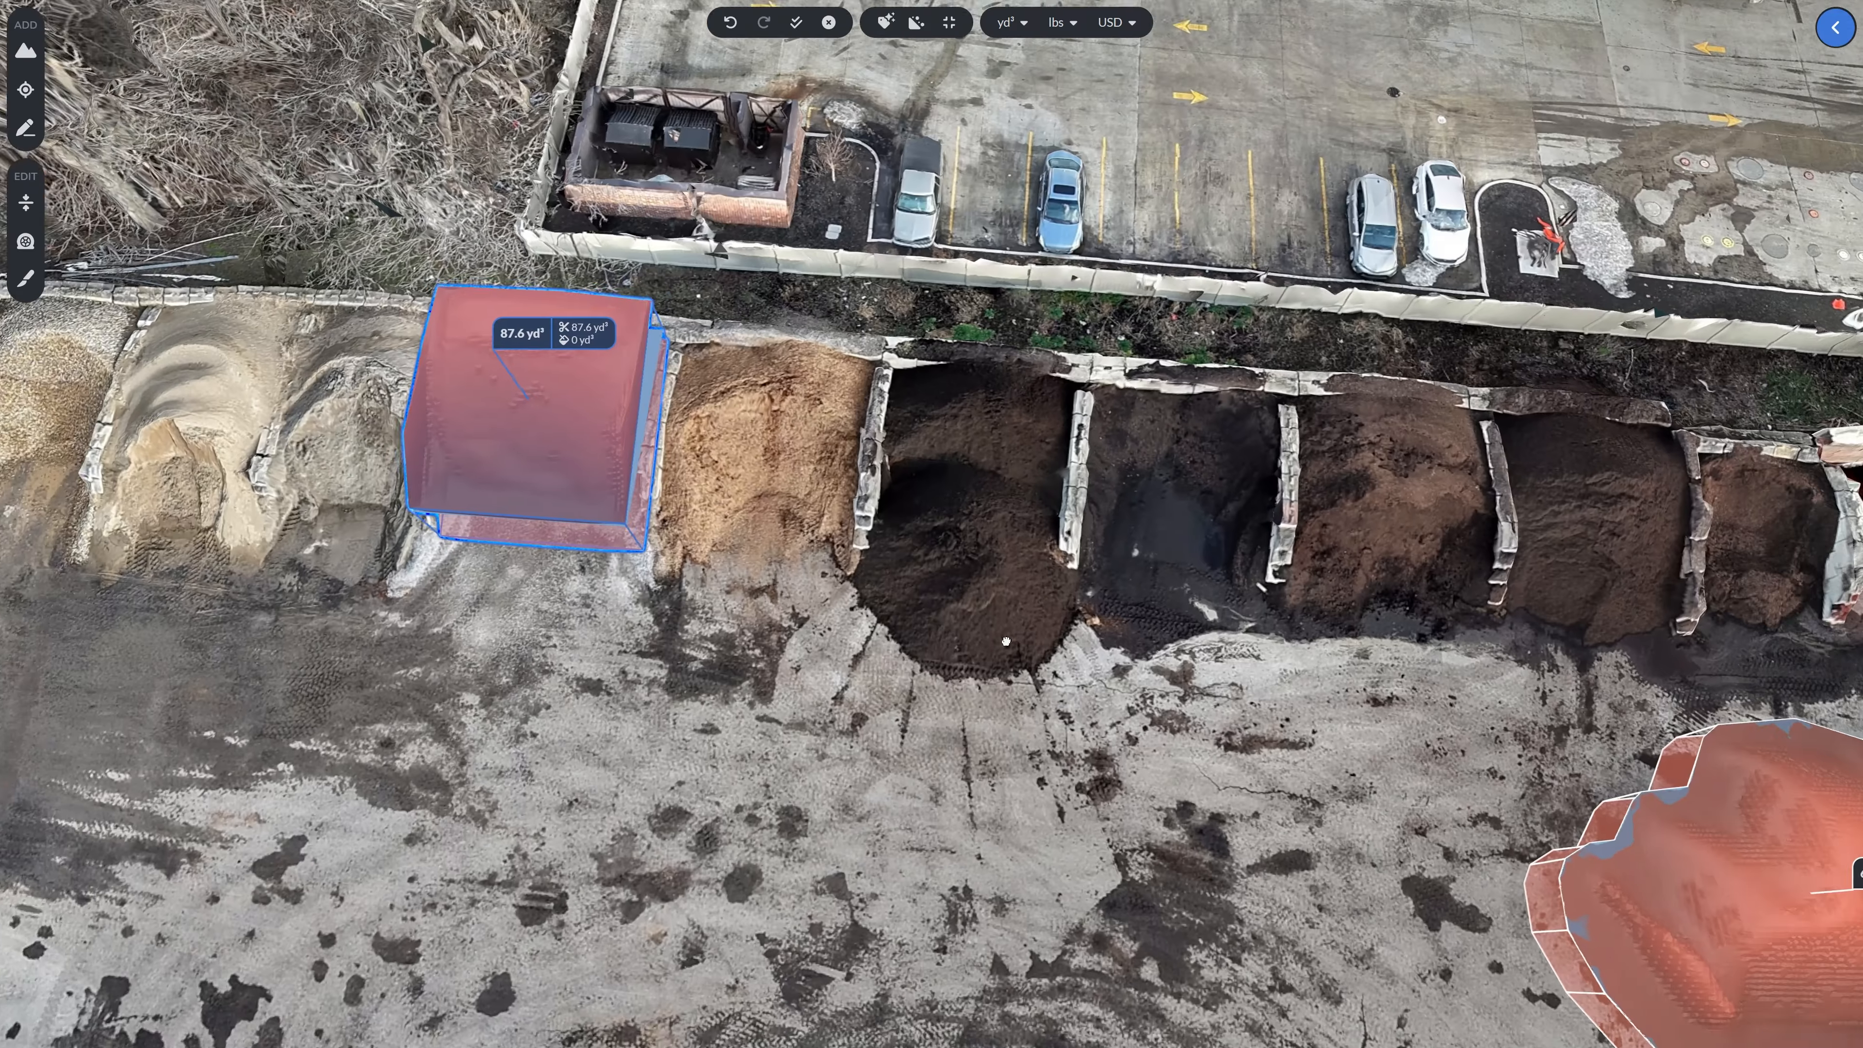
scroll(942, 639, "up", 3)
left_click(27, 127)
left_click_drag(734, 507, 778, 609)
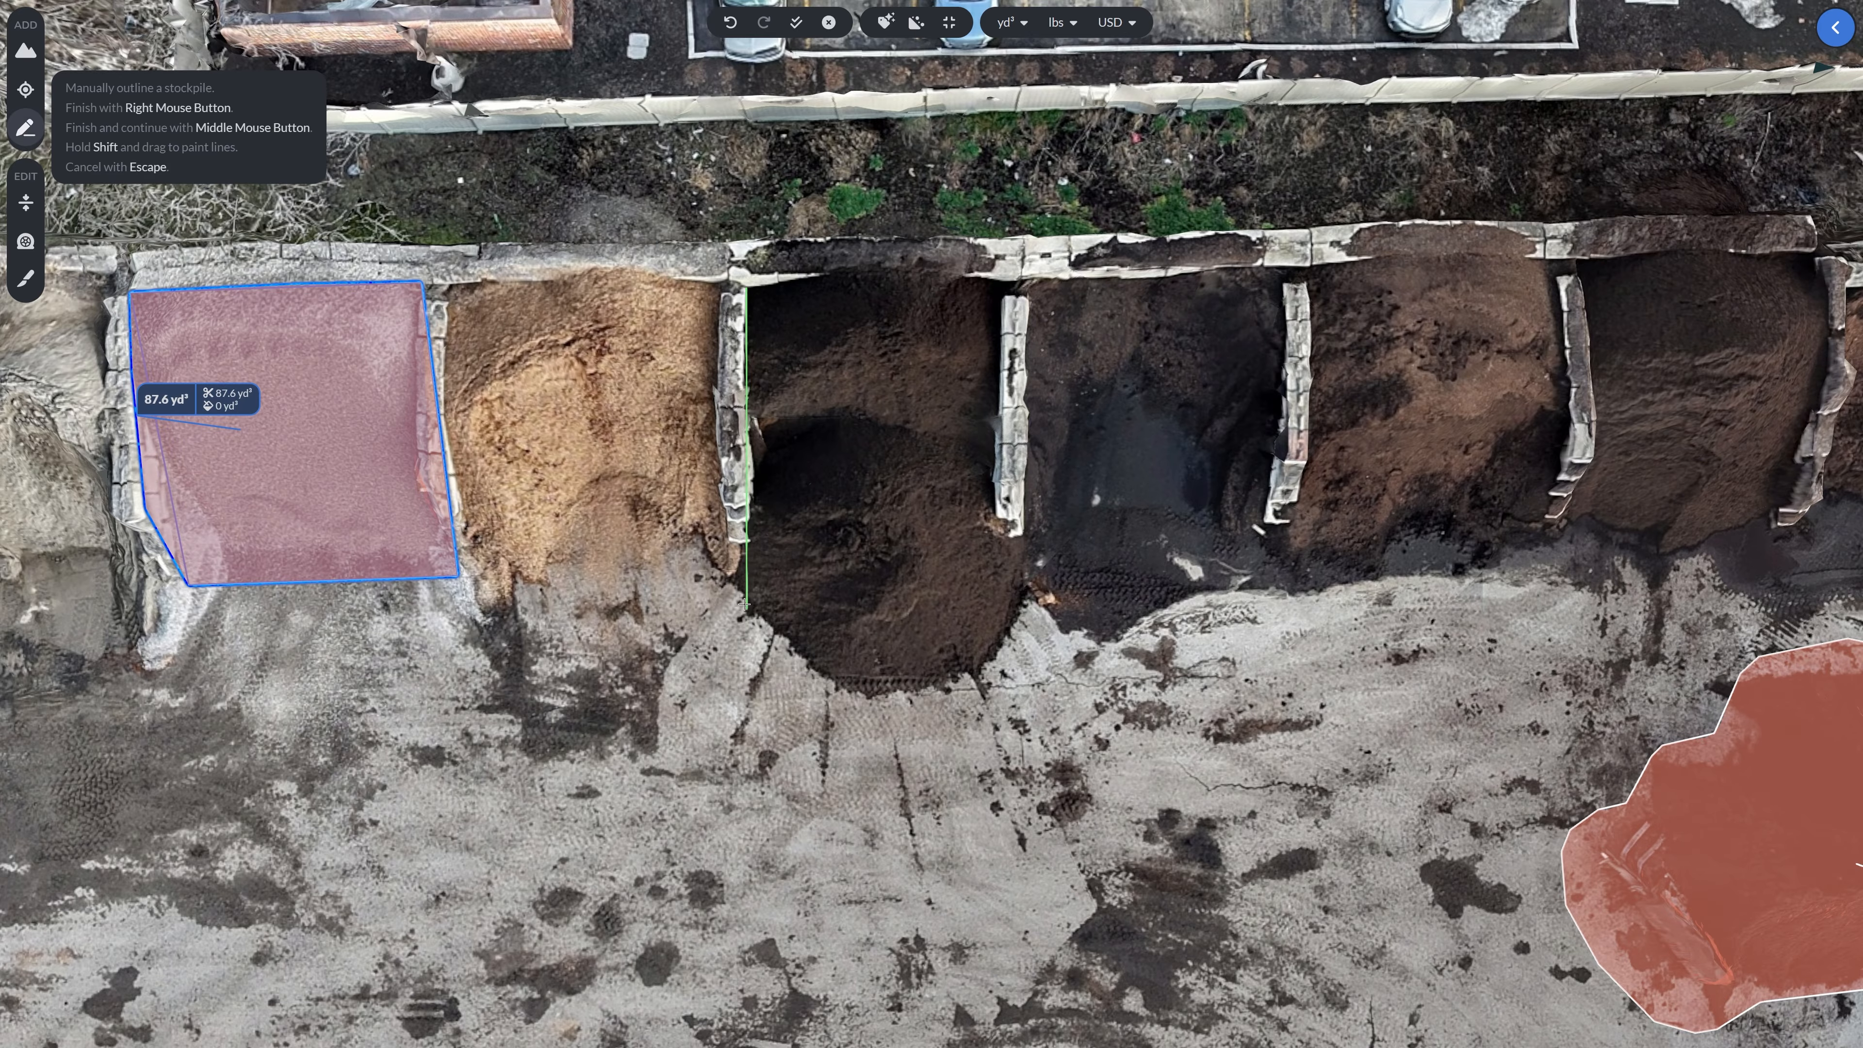
left_click(753, 616)
left_click(830, 695)
left_click(932, 696)
left_click(1014, 646)
left_click(1025, 583)
left_click(998, 534)
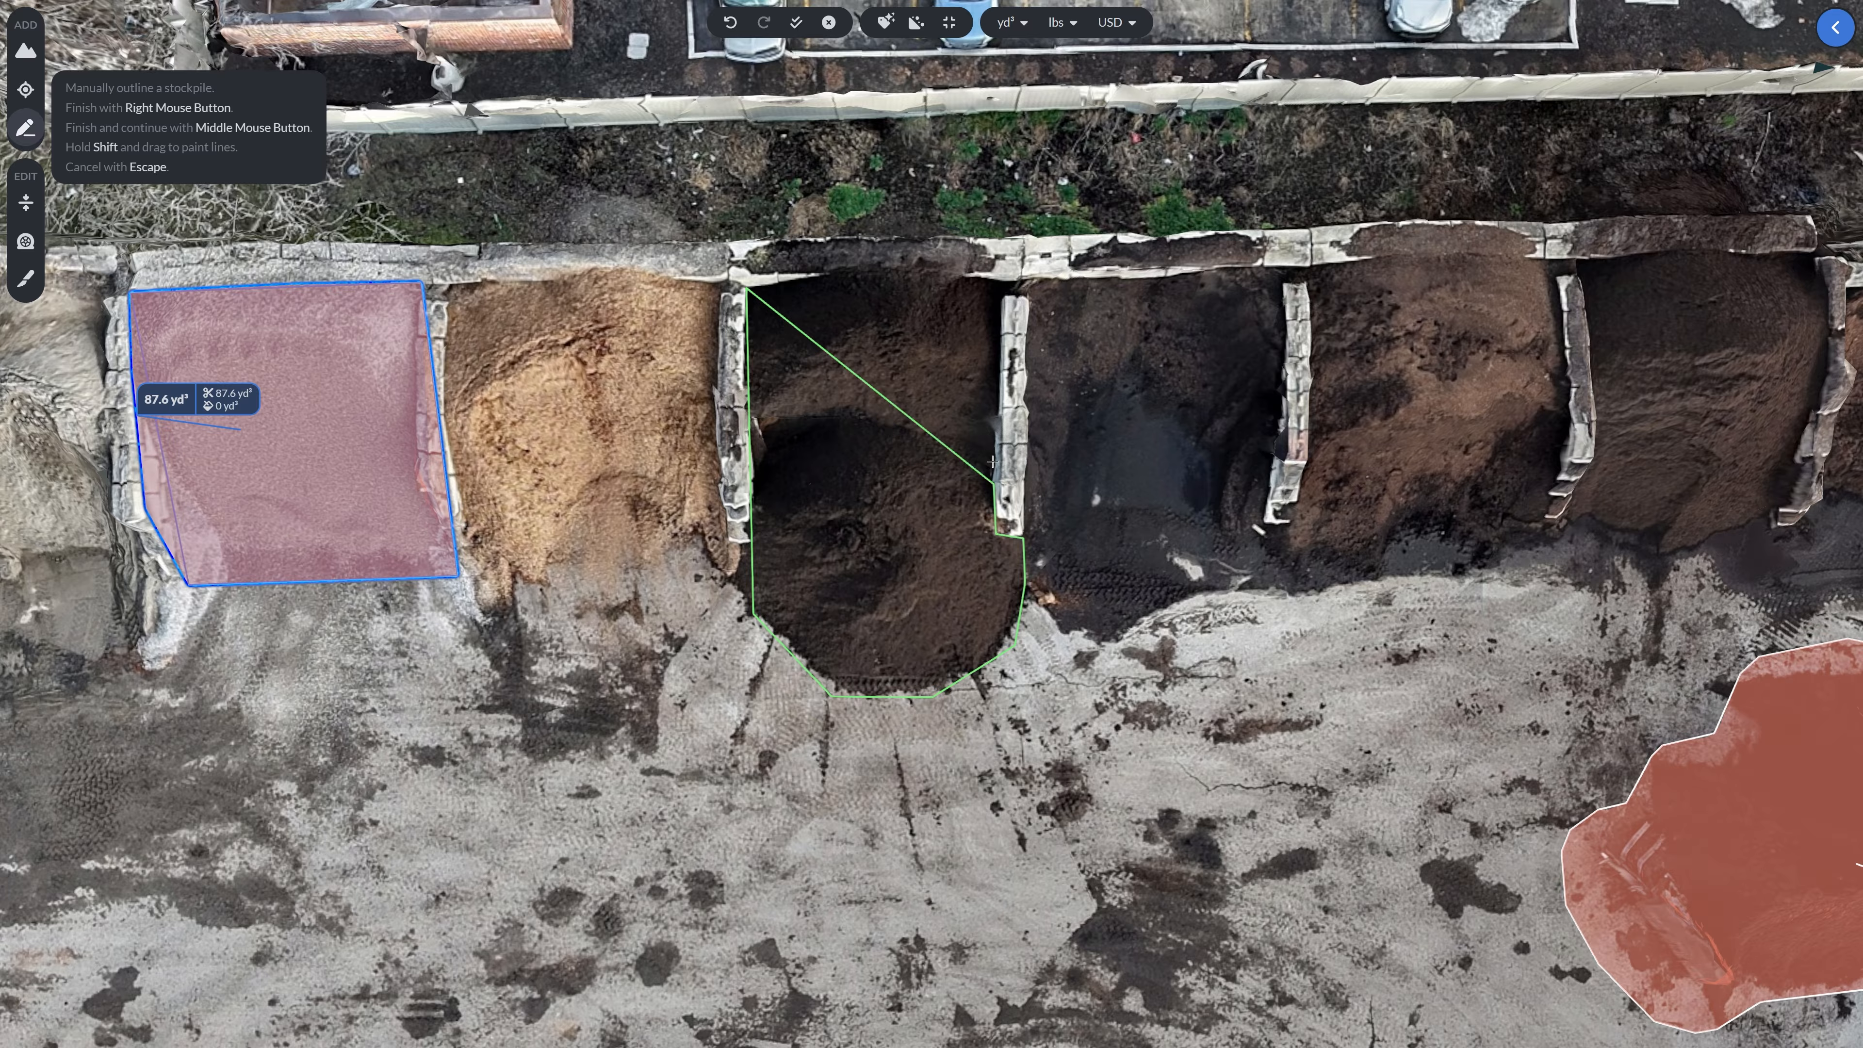
left_click(999, 280)
left_click(880, 273)
right_click(849, 304)
- Set the new soil stockpile's base to Flat
left_click_drag(893, 503, 826, 522)
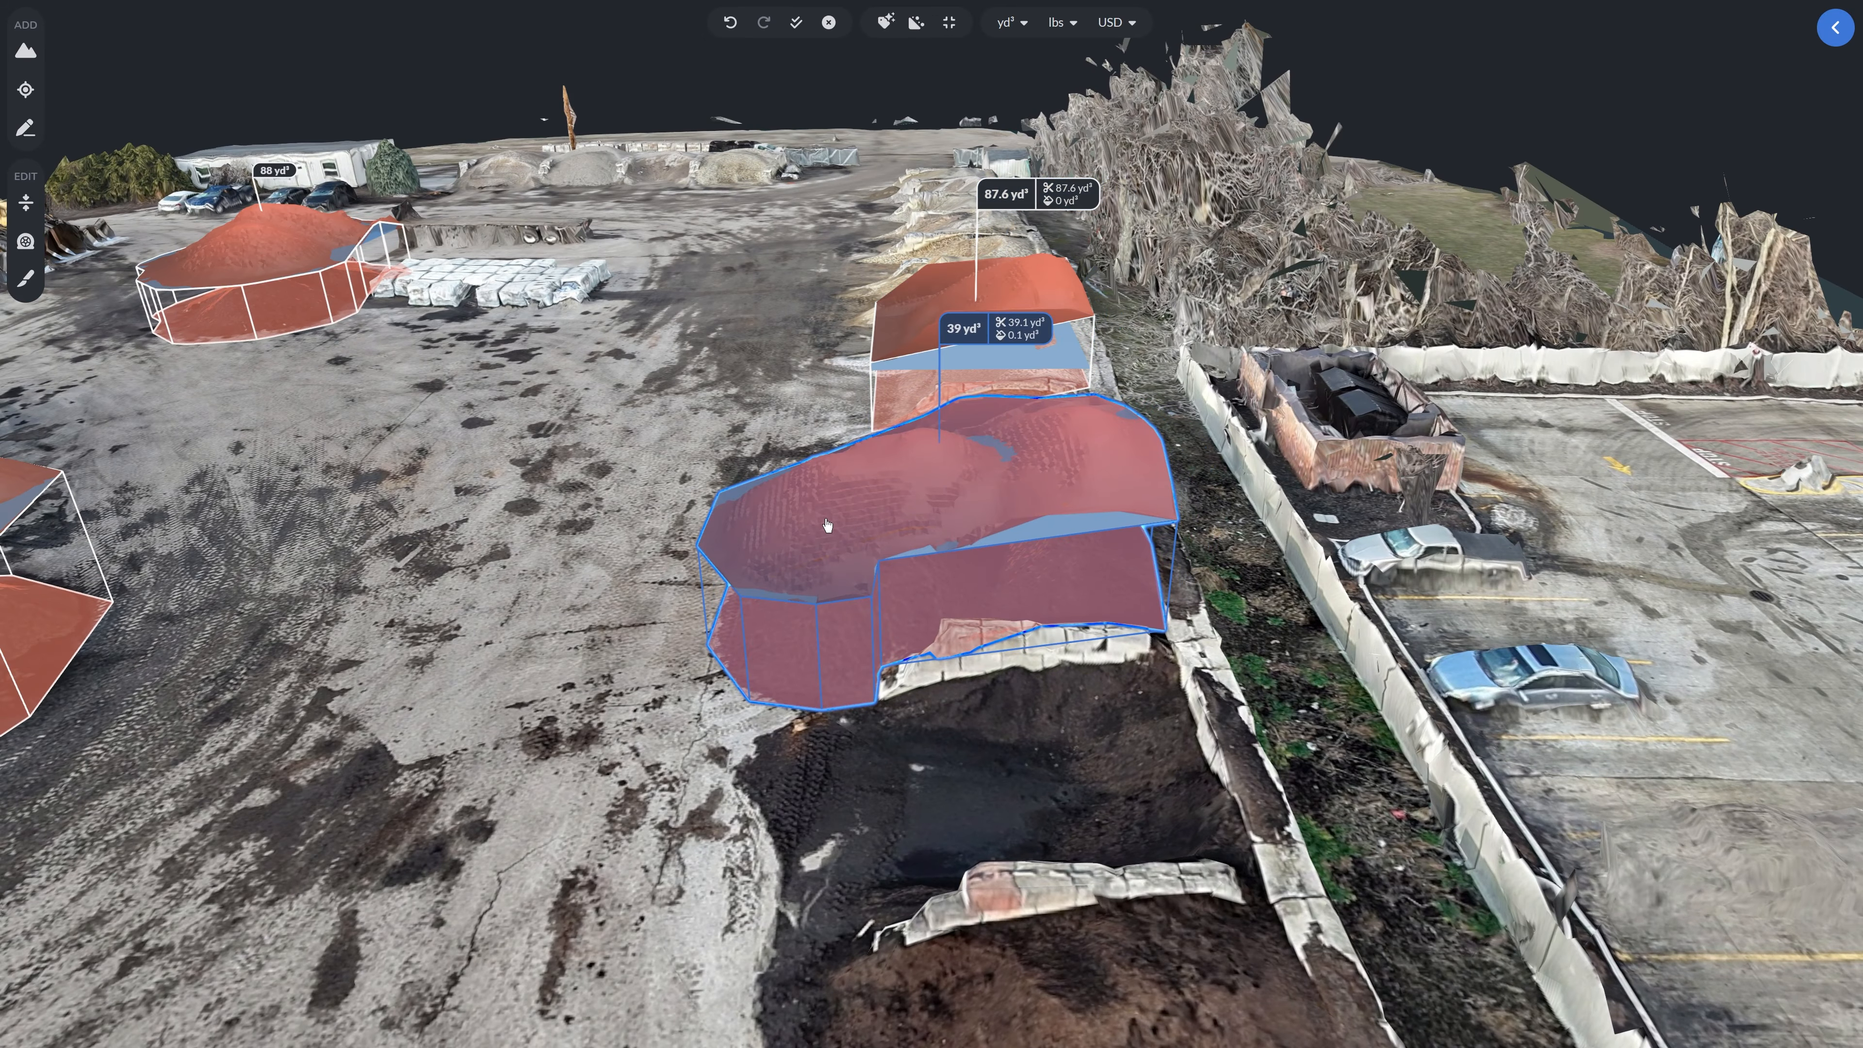
left_click(1835, 28)
left_click(1586, 262)
- Select the two Mortar Sand stockpiles together and join them into one stockpile
mouse_move(909, 545)
left_mouse_down()
mouse_move(910, 459)
mouse_move(899, 553)
left_mouse_up()
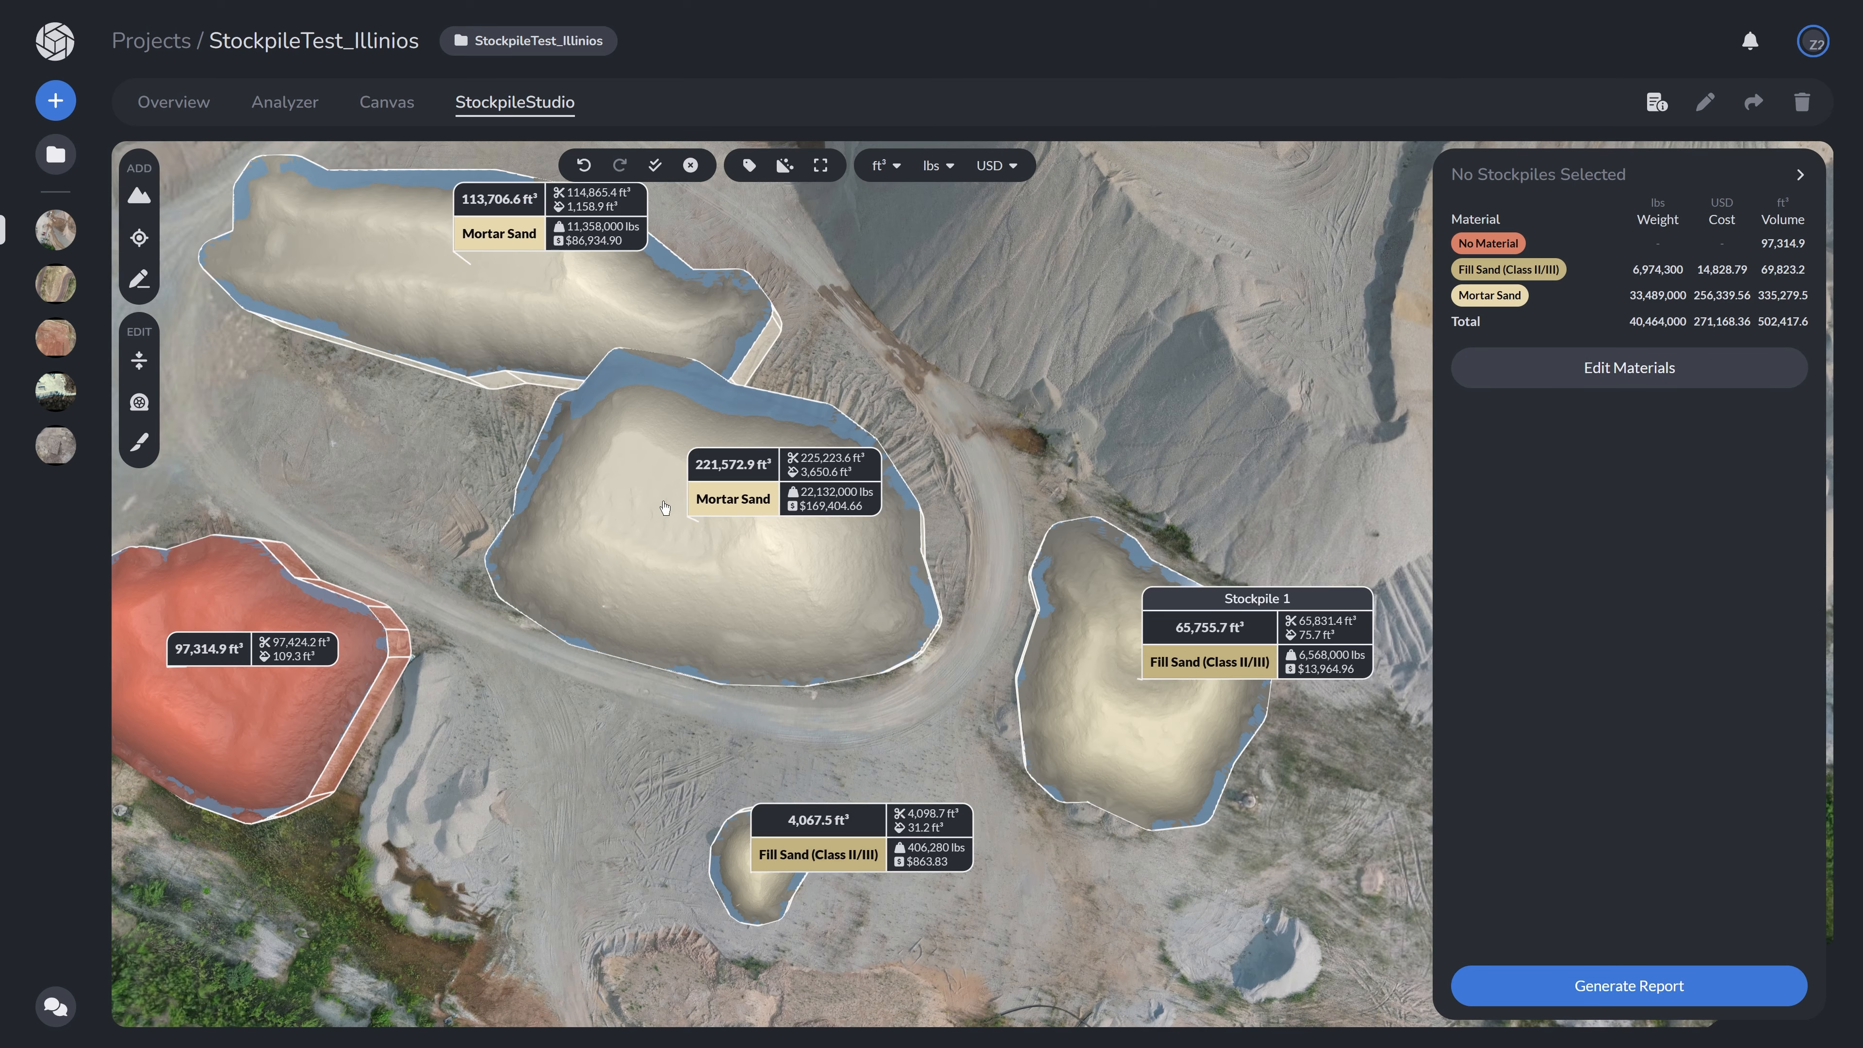
left_click(657, 503)
left_click(486, 340, "shift")
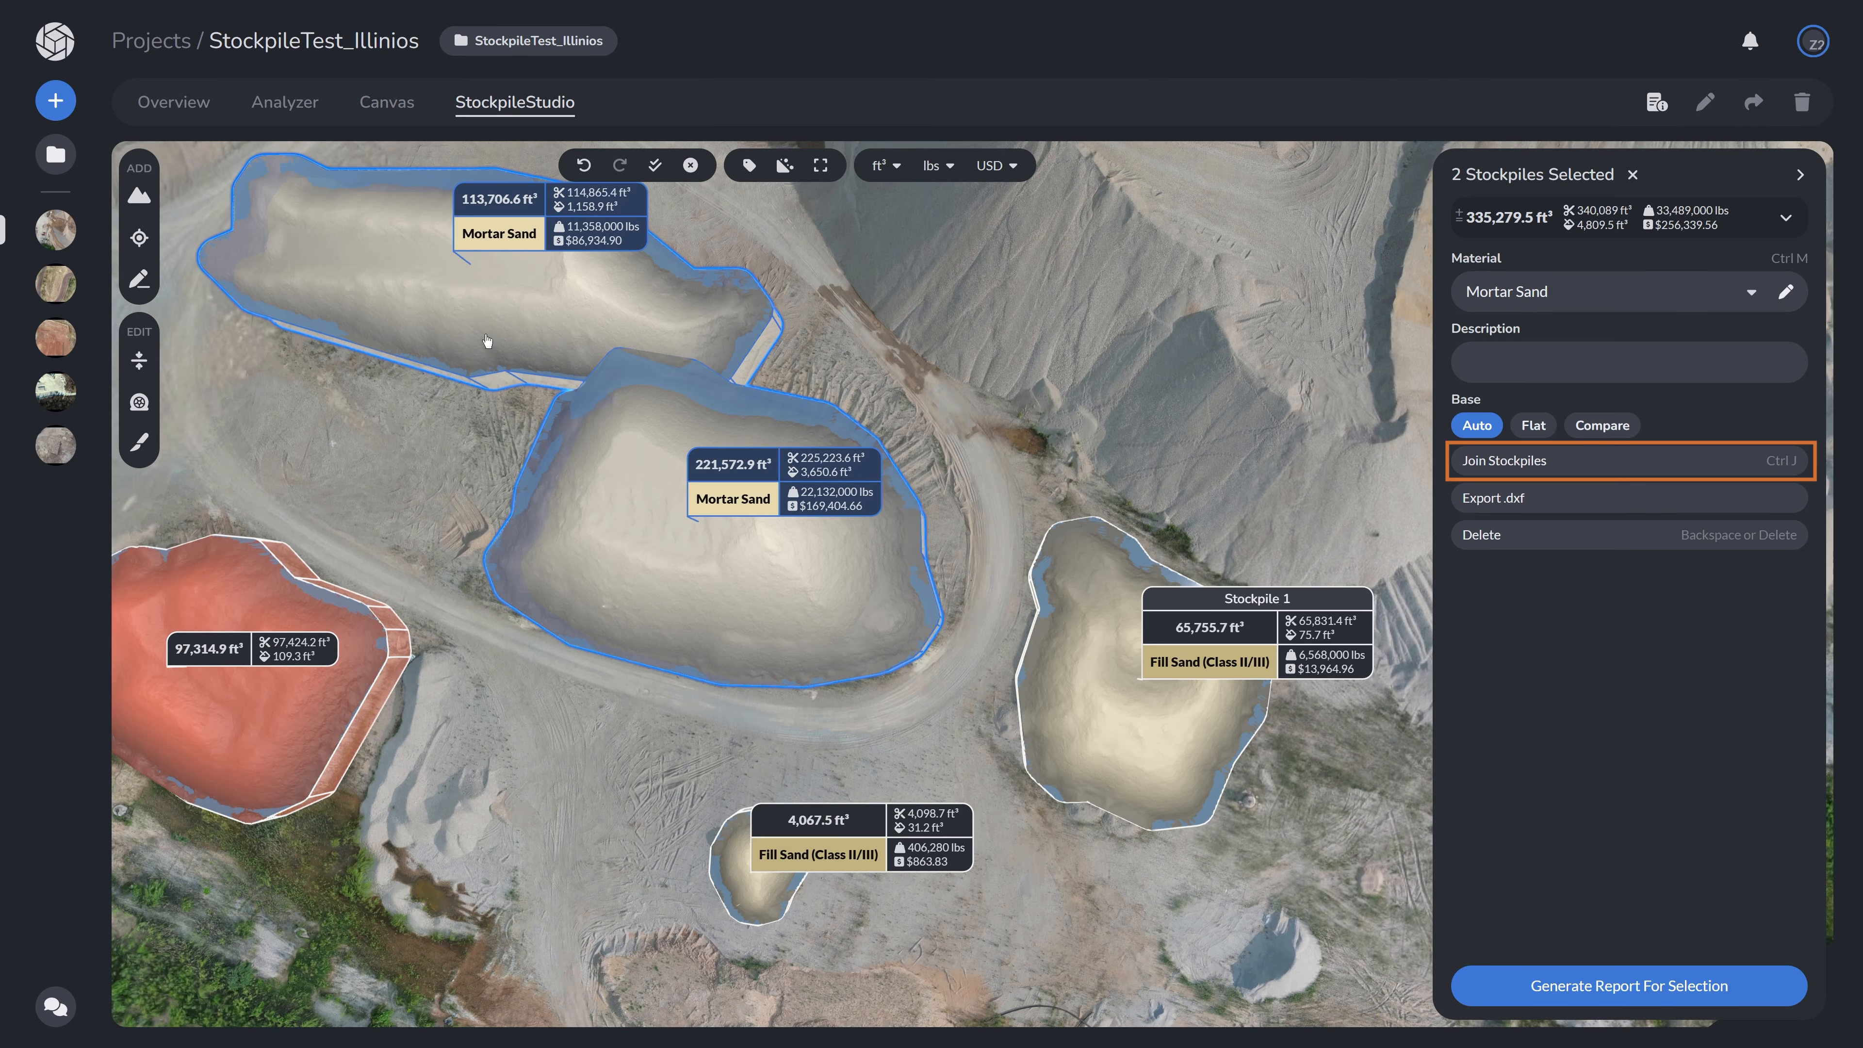
left_click(1511, 469)
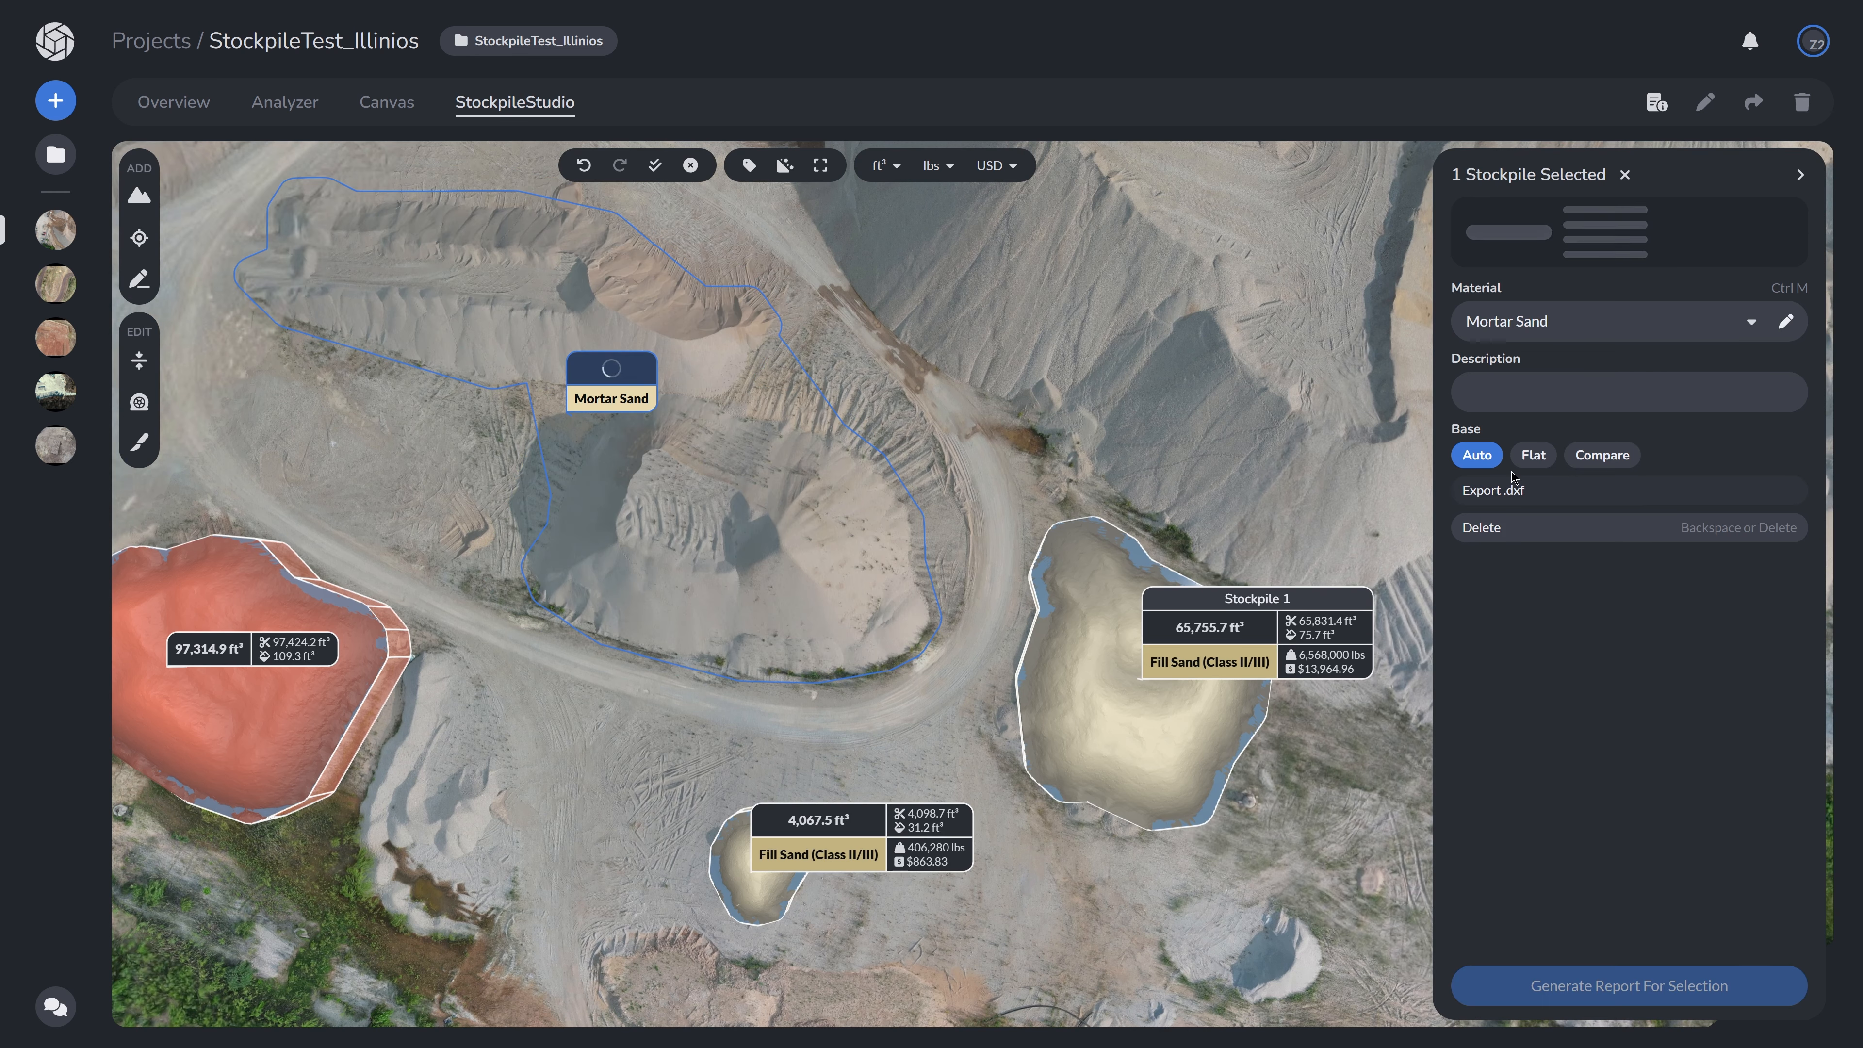
left_click_drag(598, 264, 689, 355)
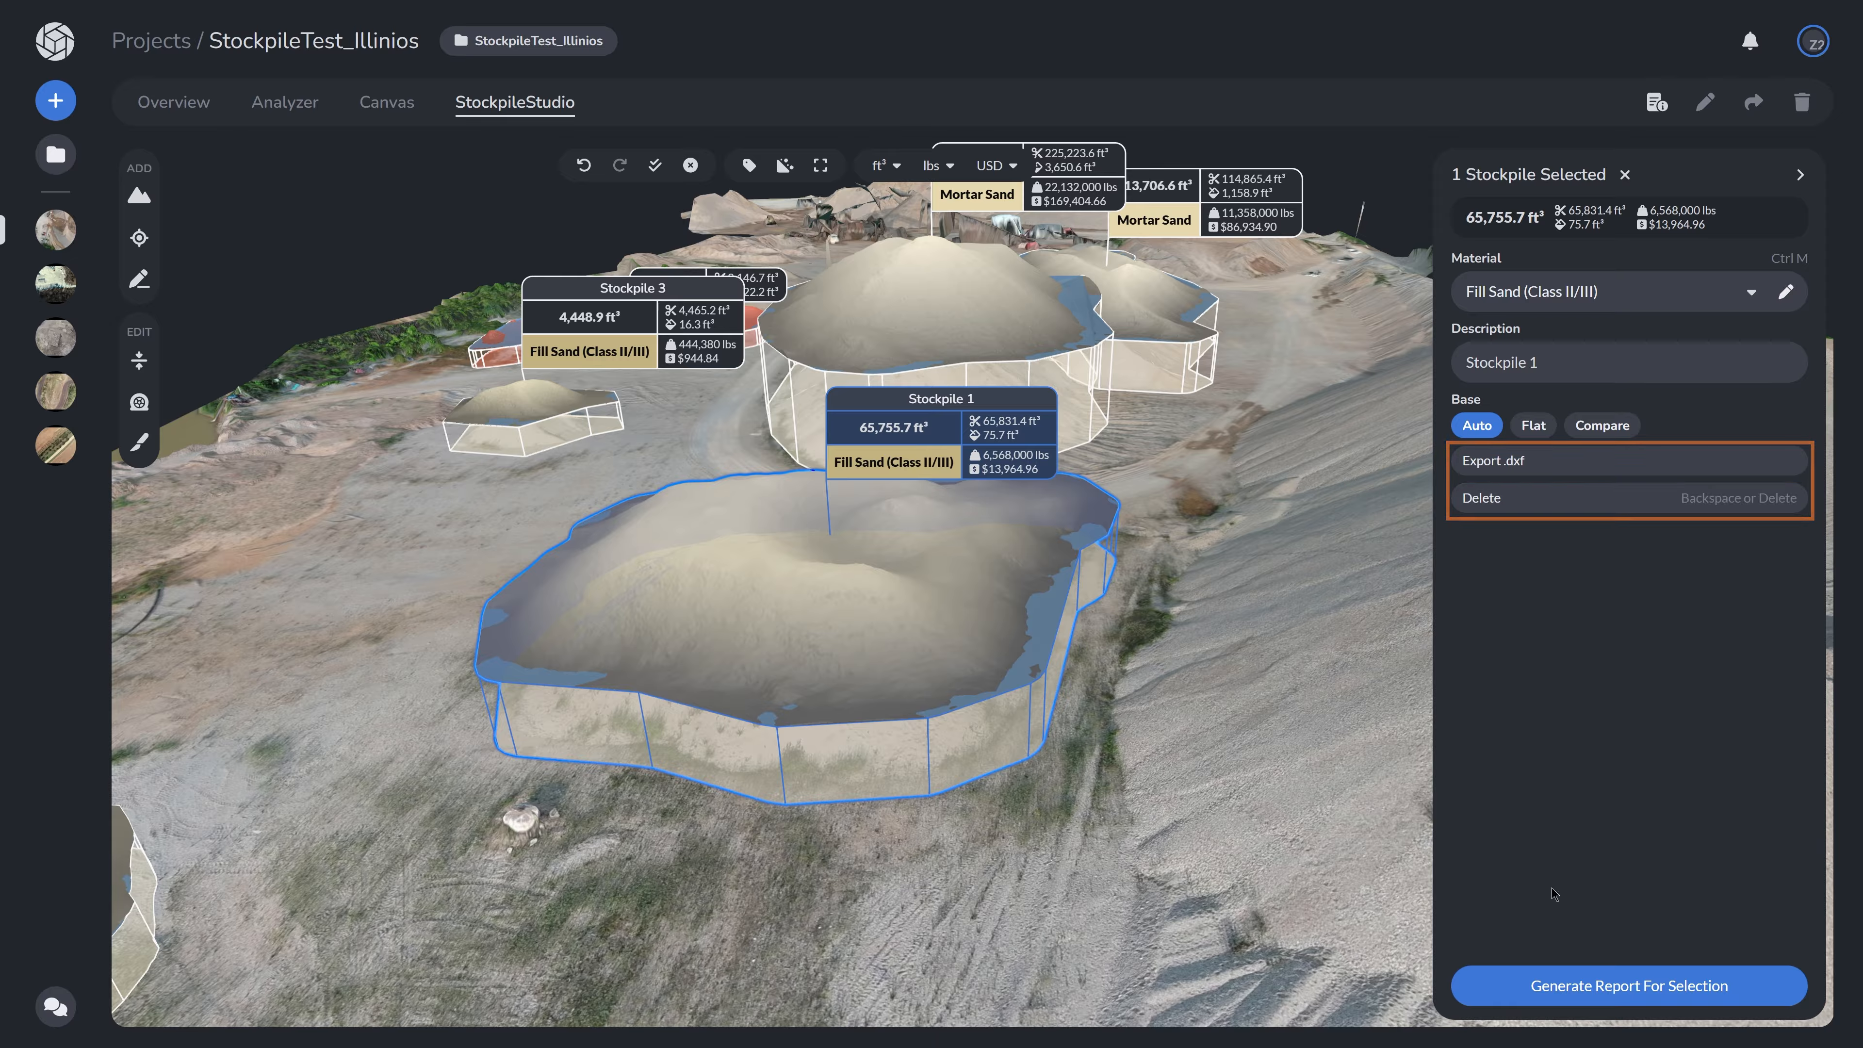
- Export a PDF volume report for the selection, rounding to whole numbers and using a custom report logo
left_click(1567, 987)
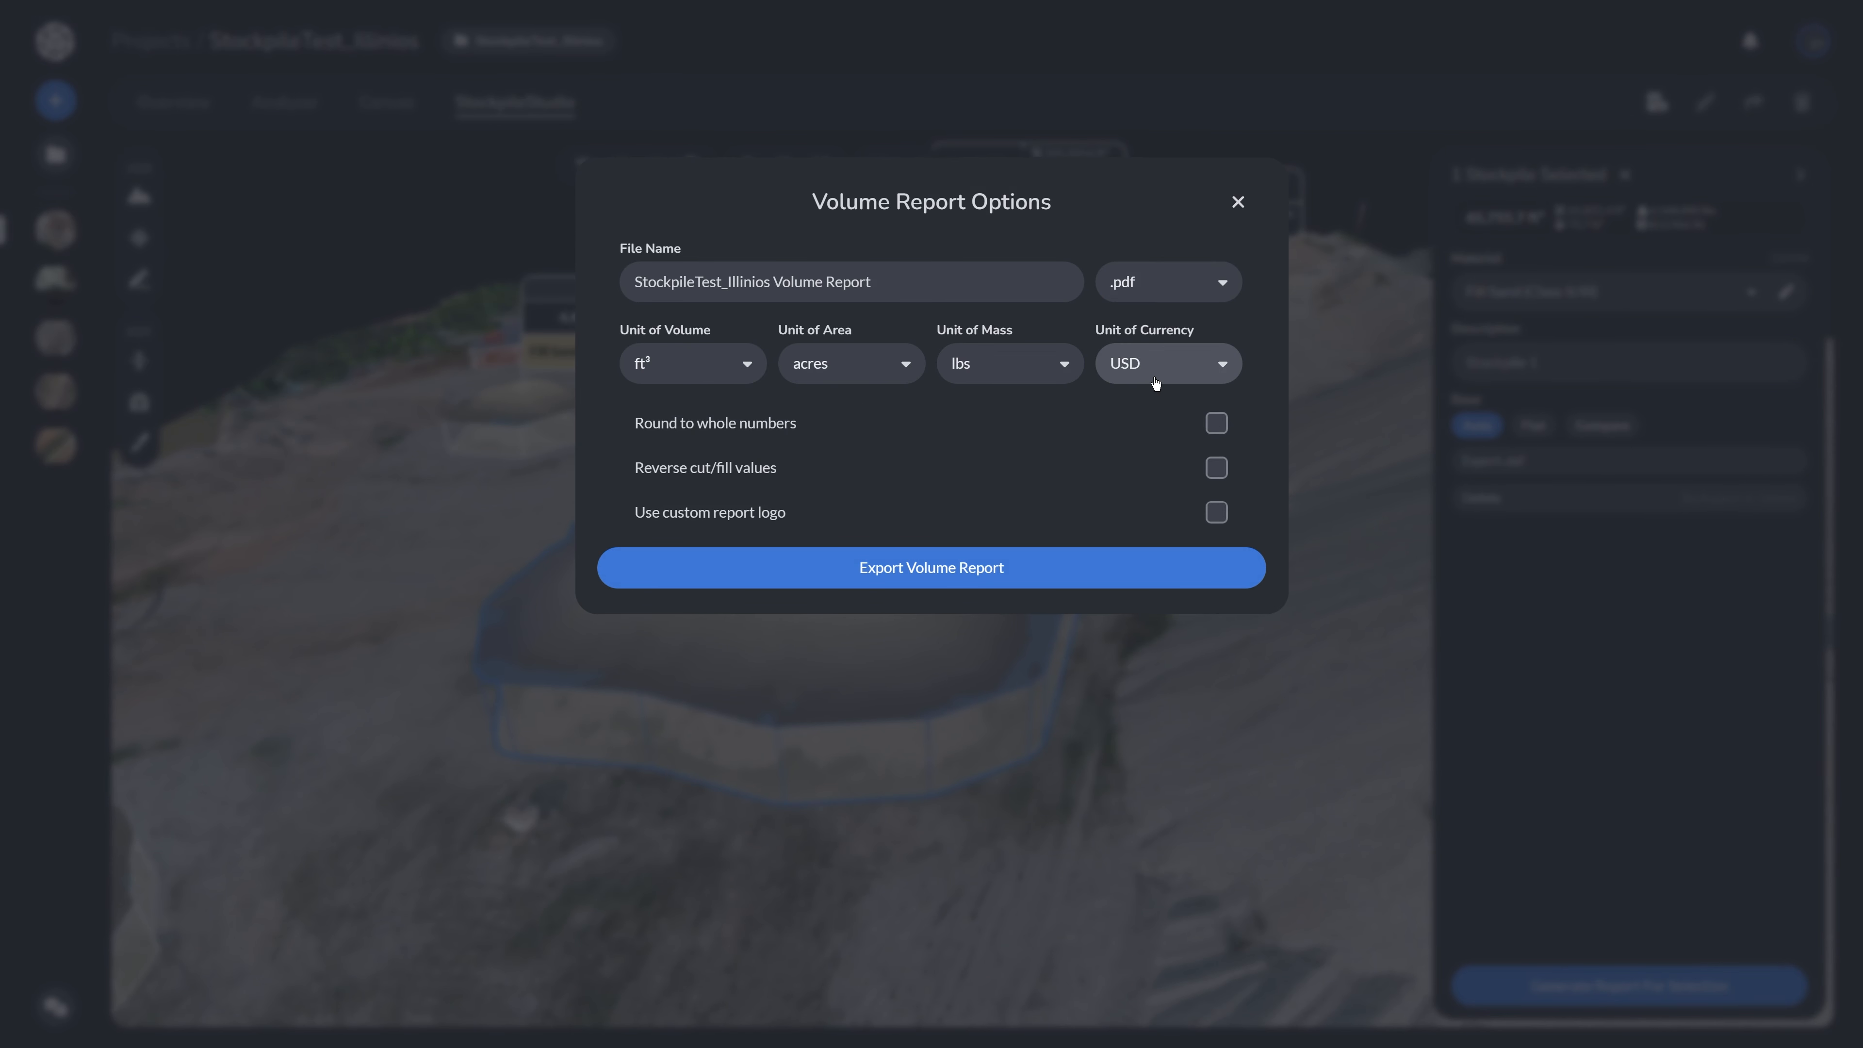
left_click(1217, 423)
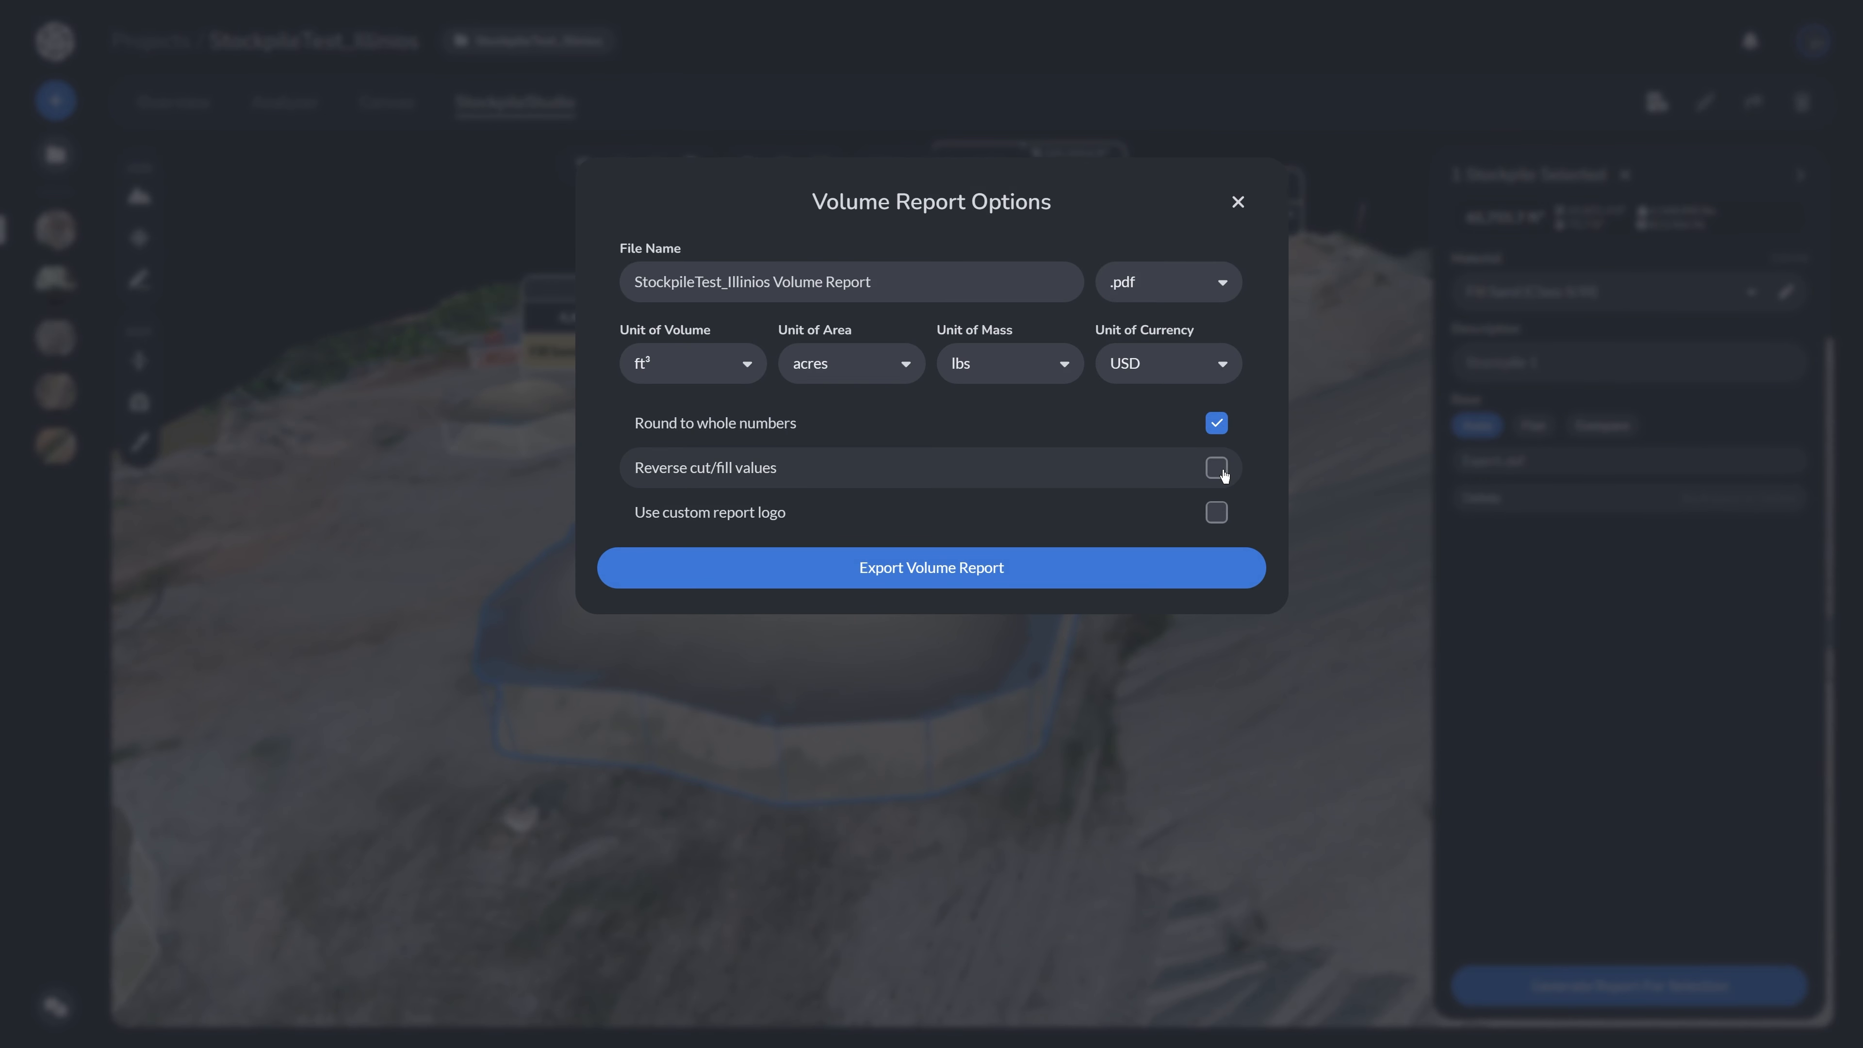
left_click(1217, 513)
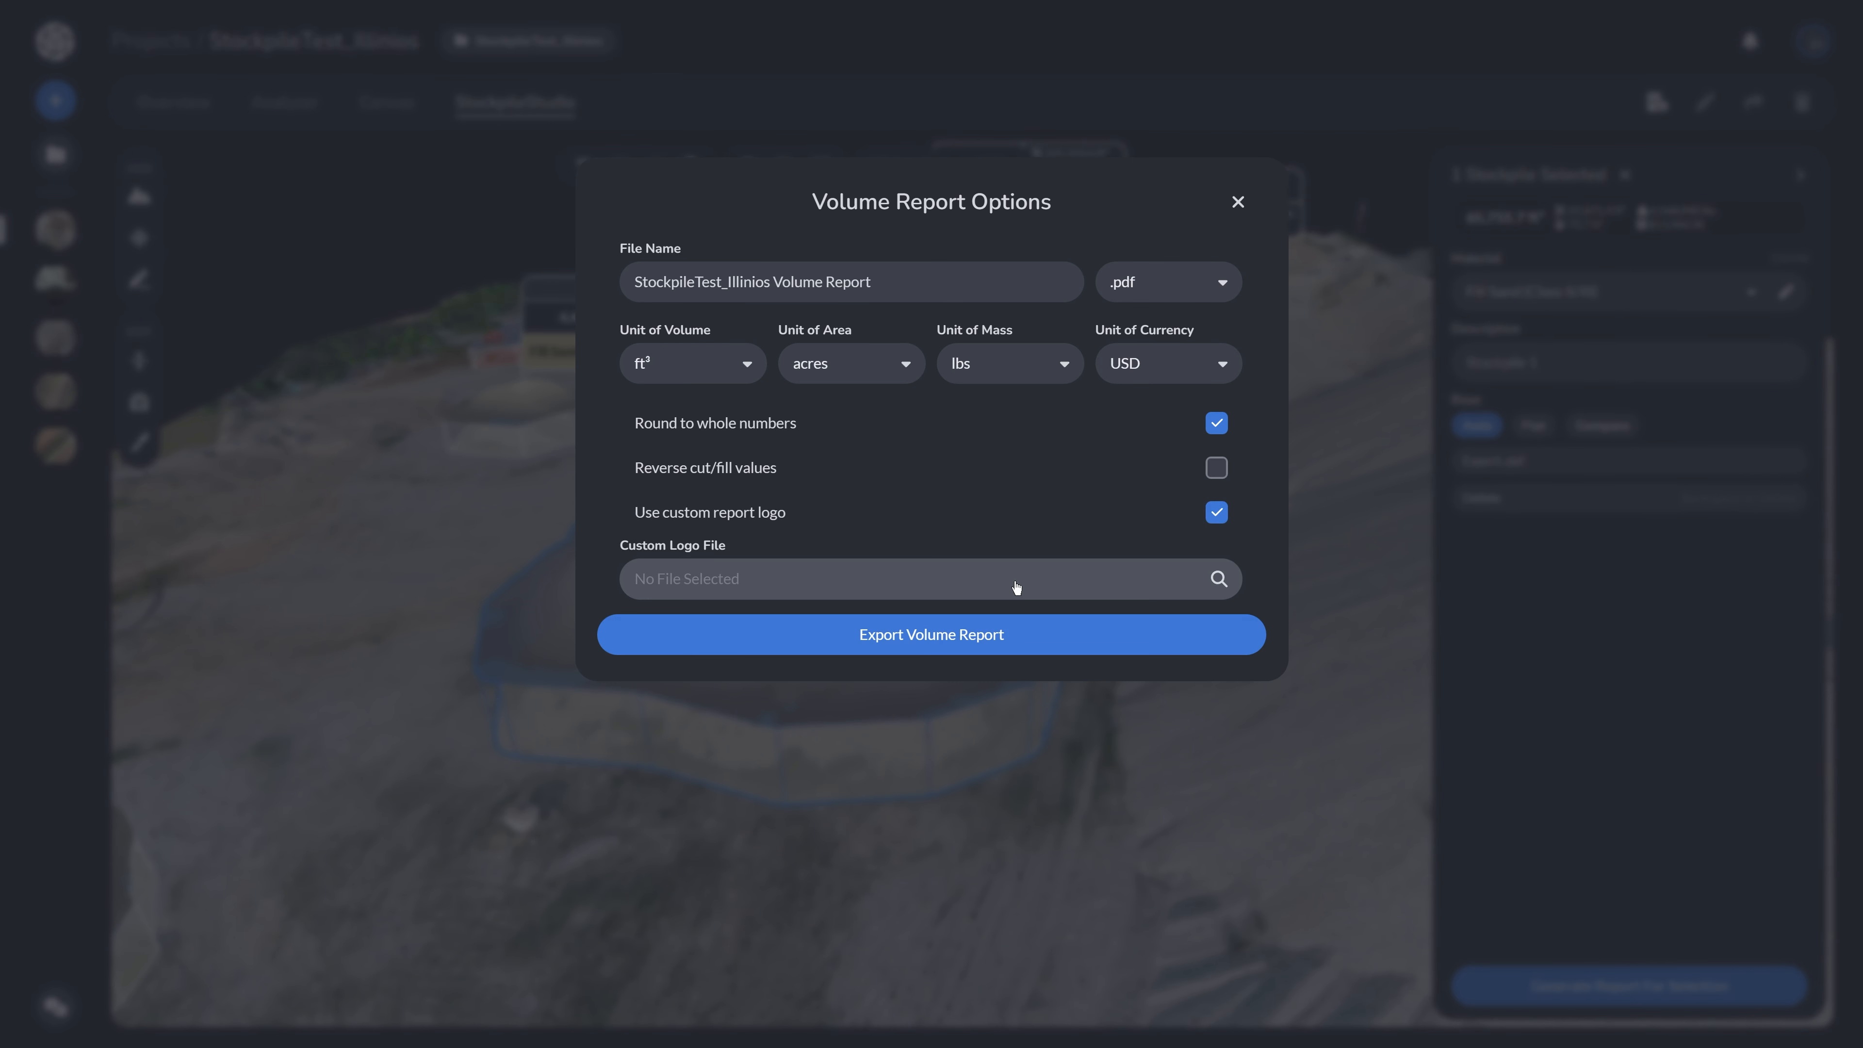
left_click(980, 644)
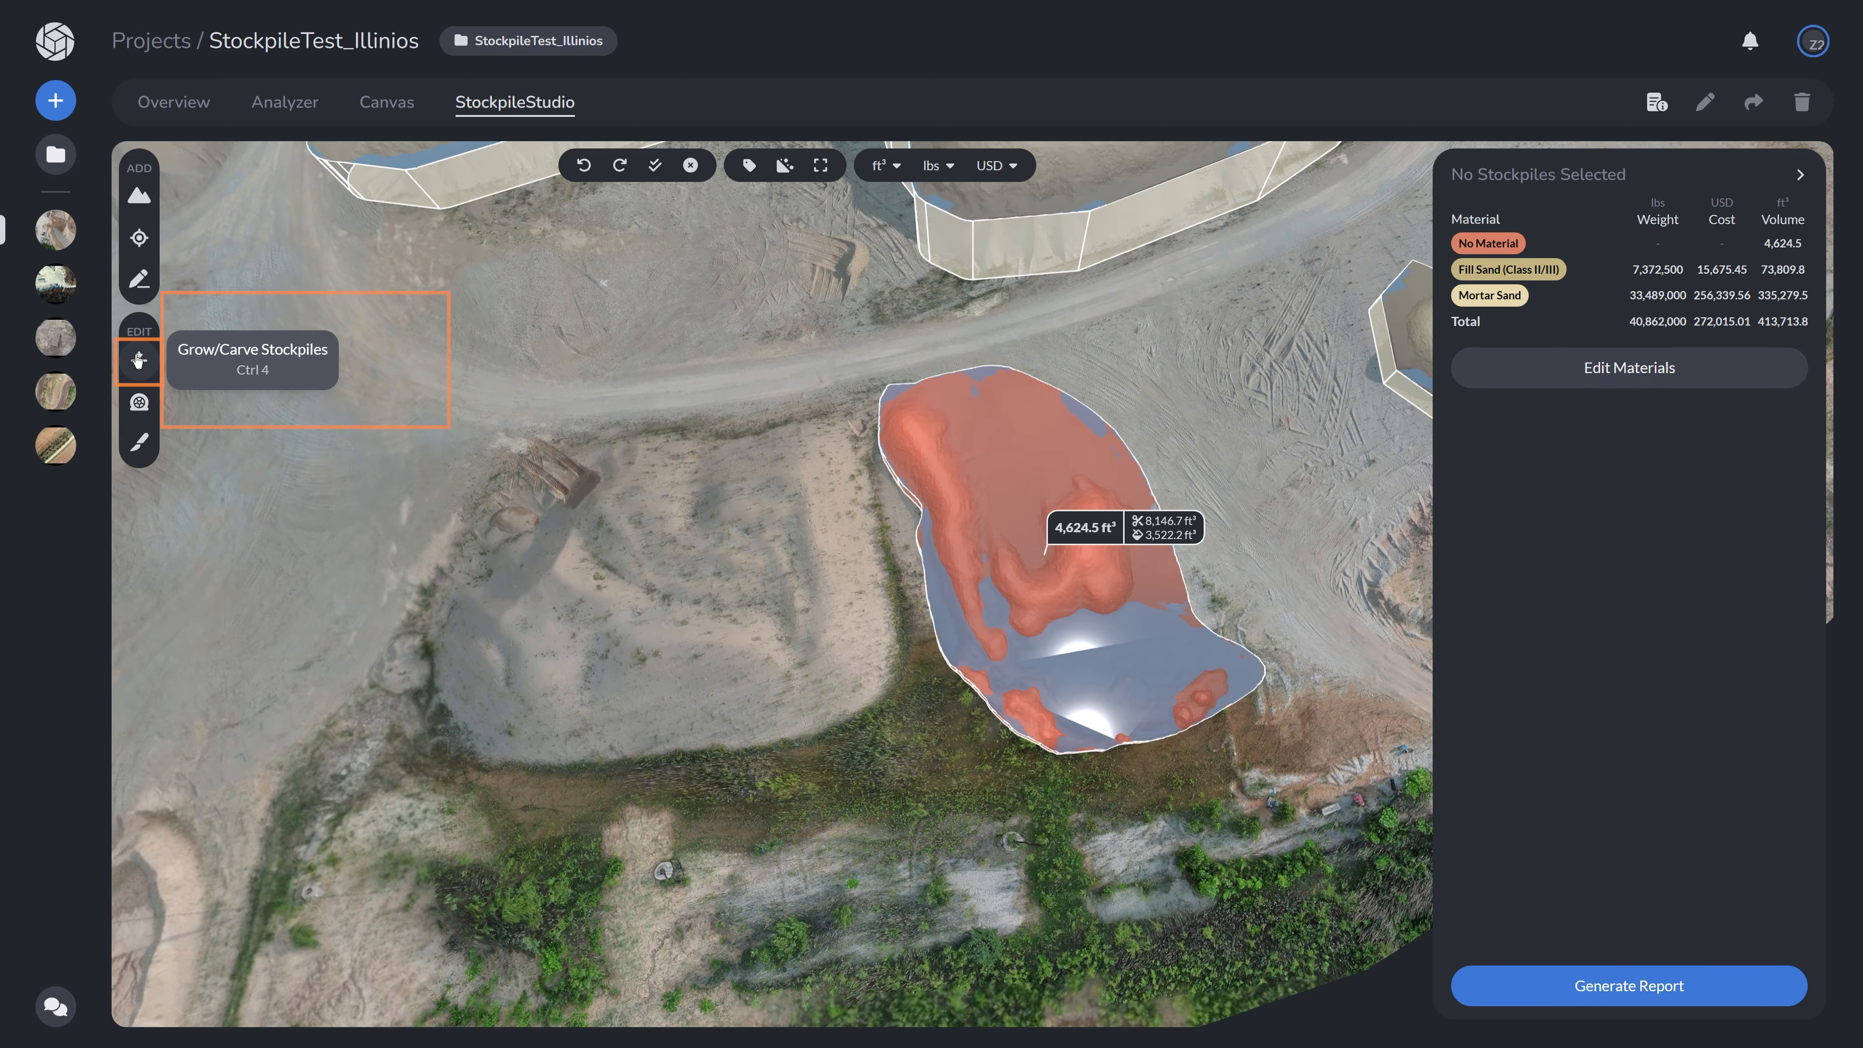
- Grow the small stockpile with the Grow/Carve tool so it covers the adjacent large pile
left_click(163, 359)
mouse_move(844, 386)
left_mouse_down()
mouse_move(1042, 367)
mouse_move(1185, 462)
mouse_move(1272, 715)
mouse_move(1101, 767)
mouse_move(902, 742)
mouse_move(551, 779)
mouse_move(411, 713)
mouse_move(413, 589)
mouse_move(481, 473)
mouse_move(595, 418)
mouse_move(757, 415)
mouse_move(836, 390)
left_mouse_up()
left_click(840, 387)
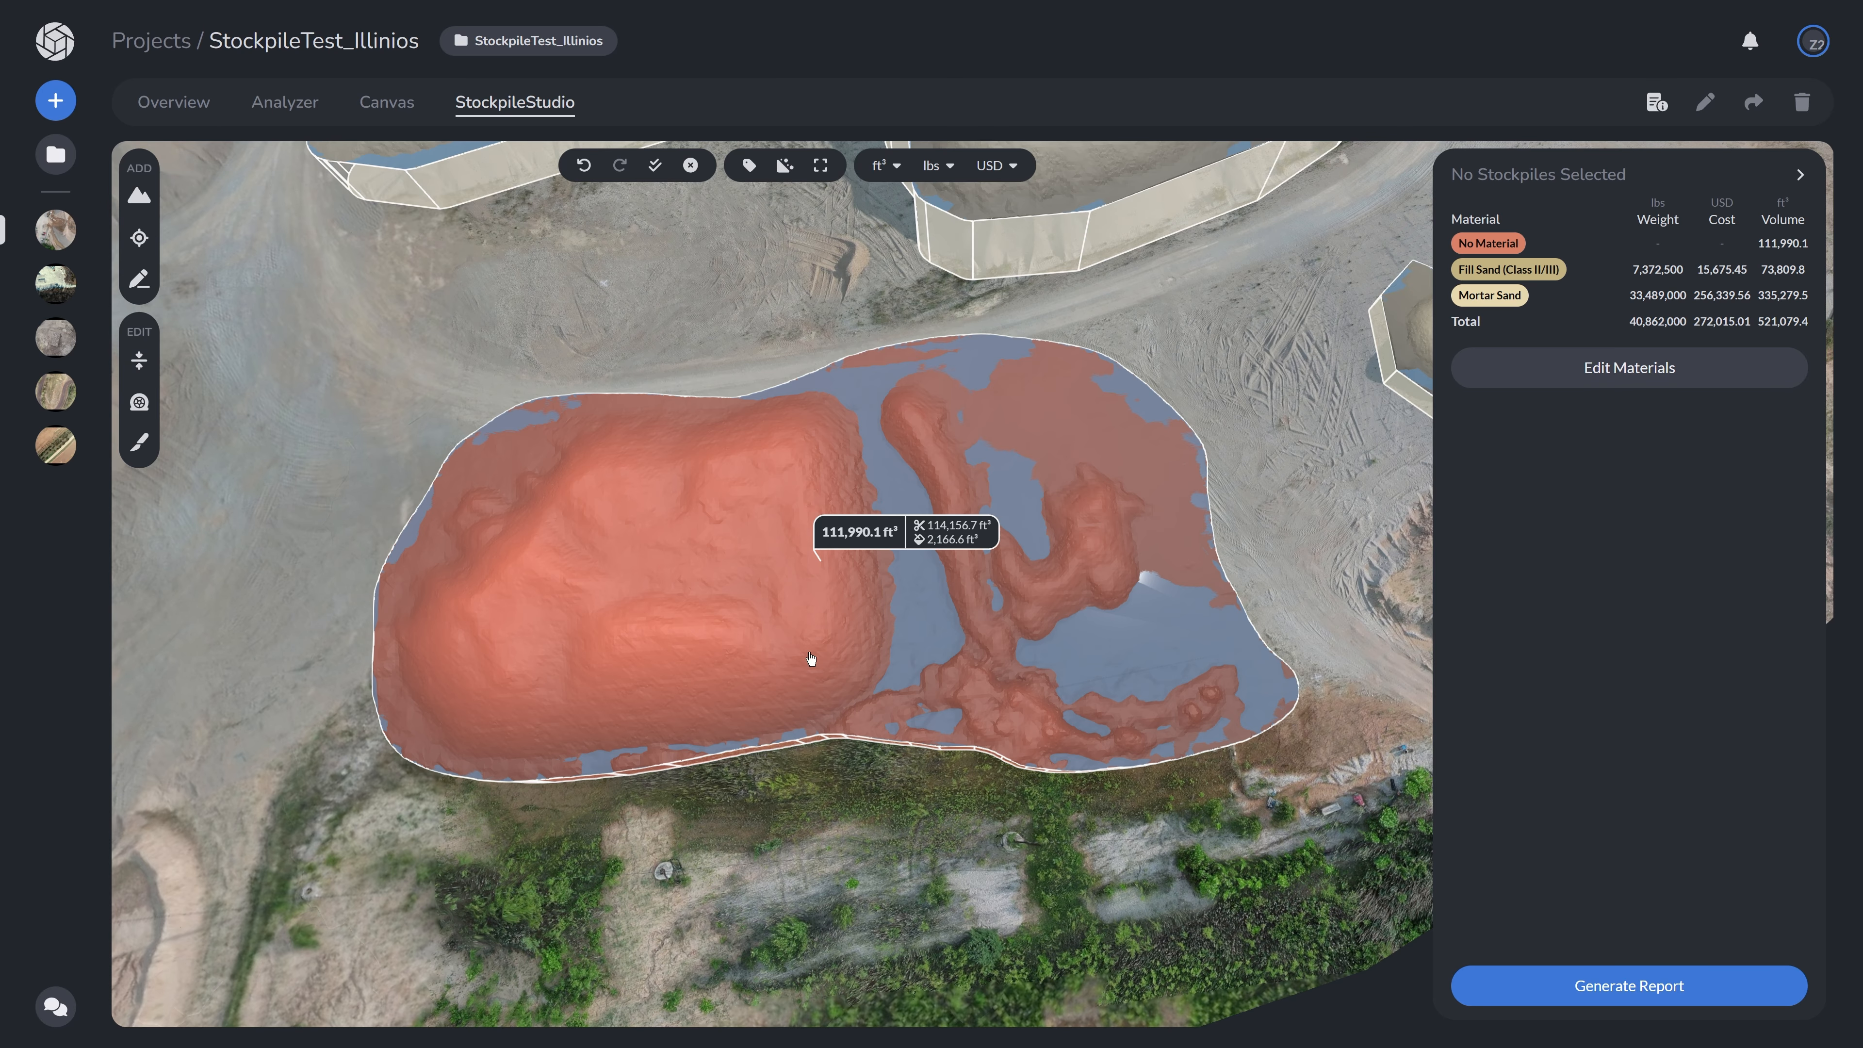
- Select the grown stockpile and draw a carve line through its middle to split off the large pile
mouse_move(803, 686)
left_mouse_down()
mouse_move(812, 497)
mouse_move(815, 656)
left_mouse_up()
left_click(813, 652)
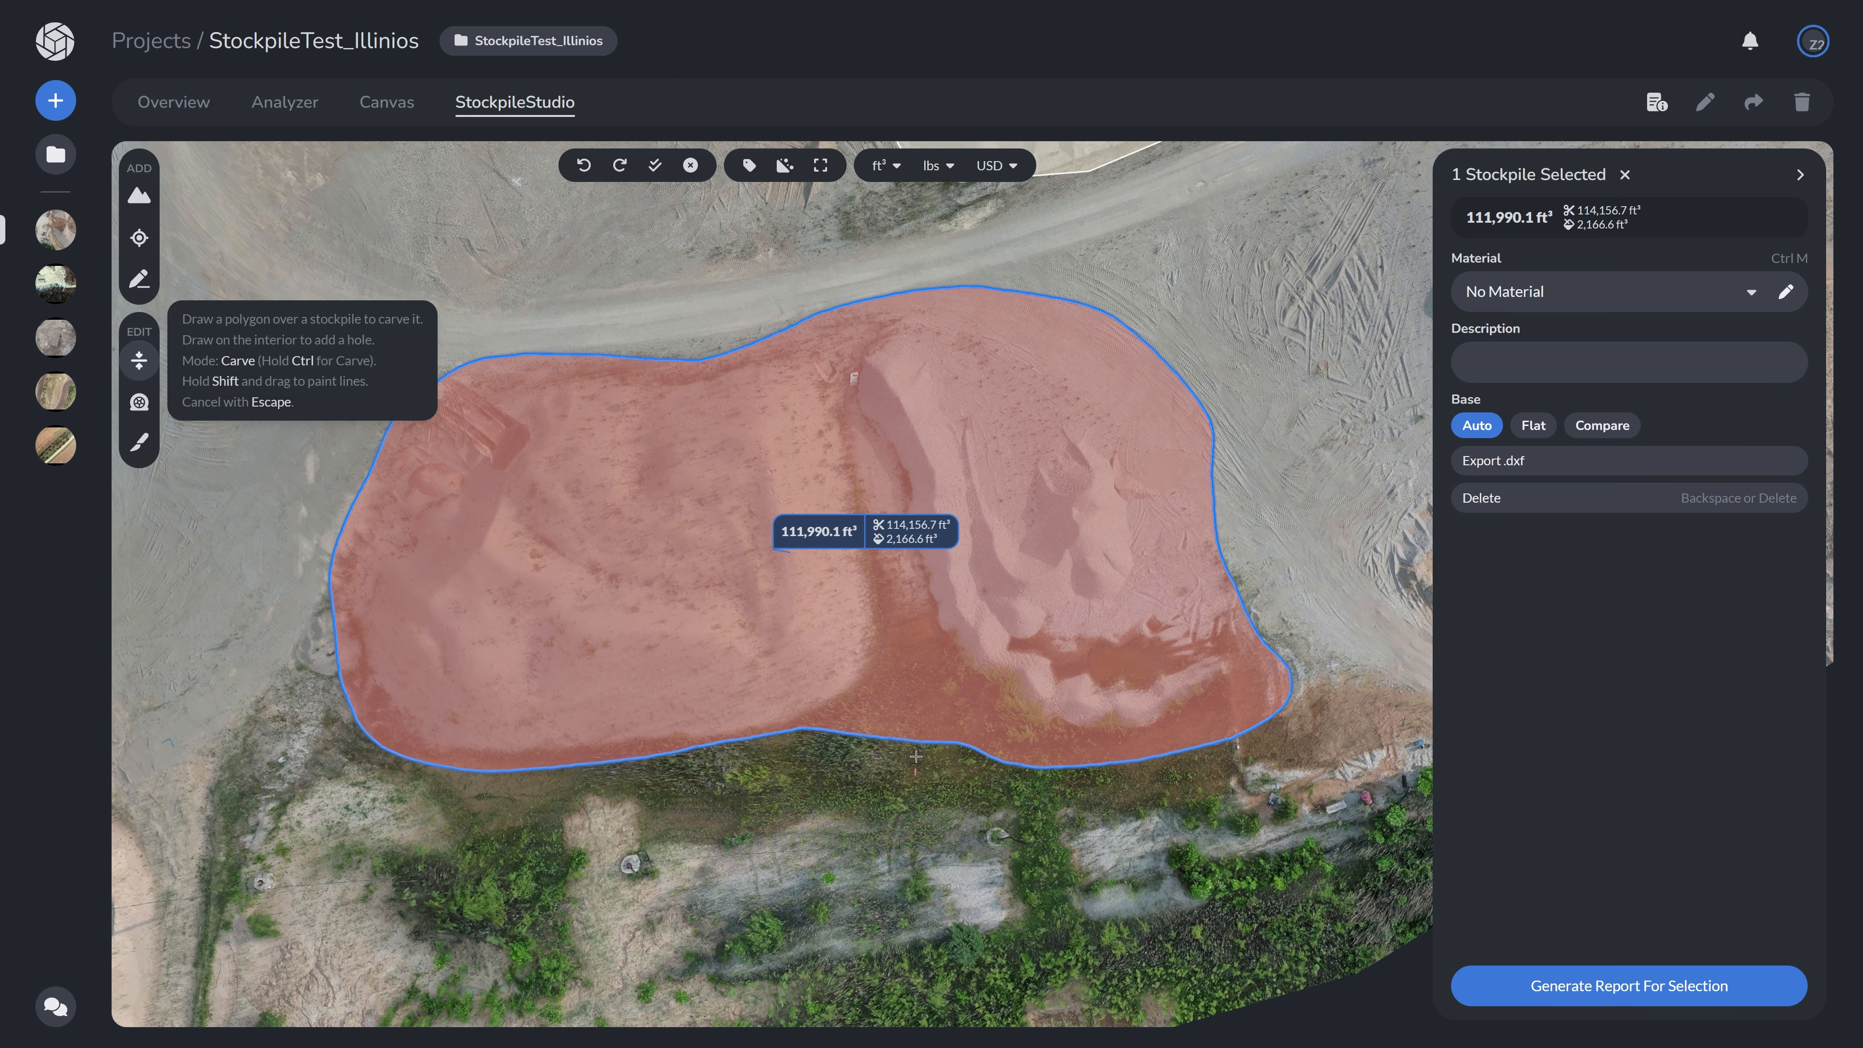
left_click_drag(915, 775, 896, 561, "shift")
mouse_move(881, 477)
left_mouse_down("shift")
mouse_move(835, 342)
mouse_move(946, 290)
mouse_move(1078, 285)
mouse_move(1314, 614)
mouse_move(1251, 781)
mouse_move(1049, 811)
mouse_move(943, 792)
left_mouse_up("shift")
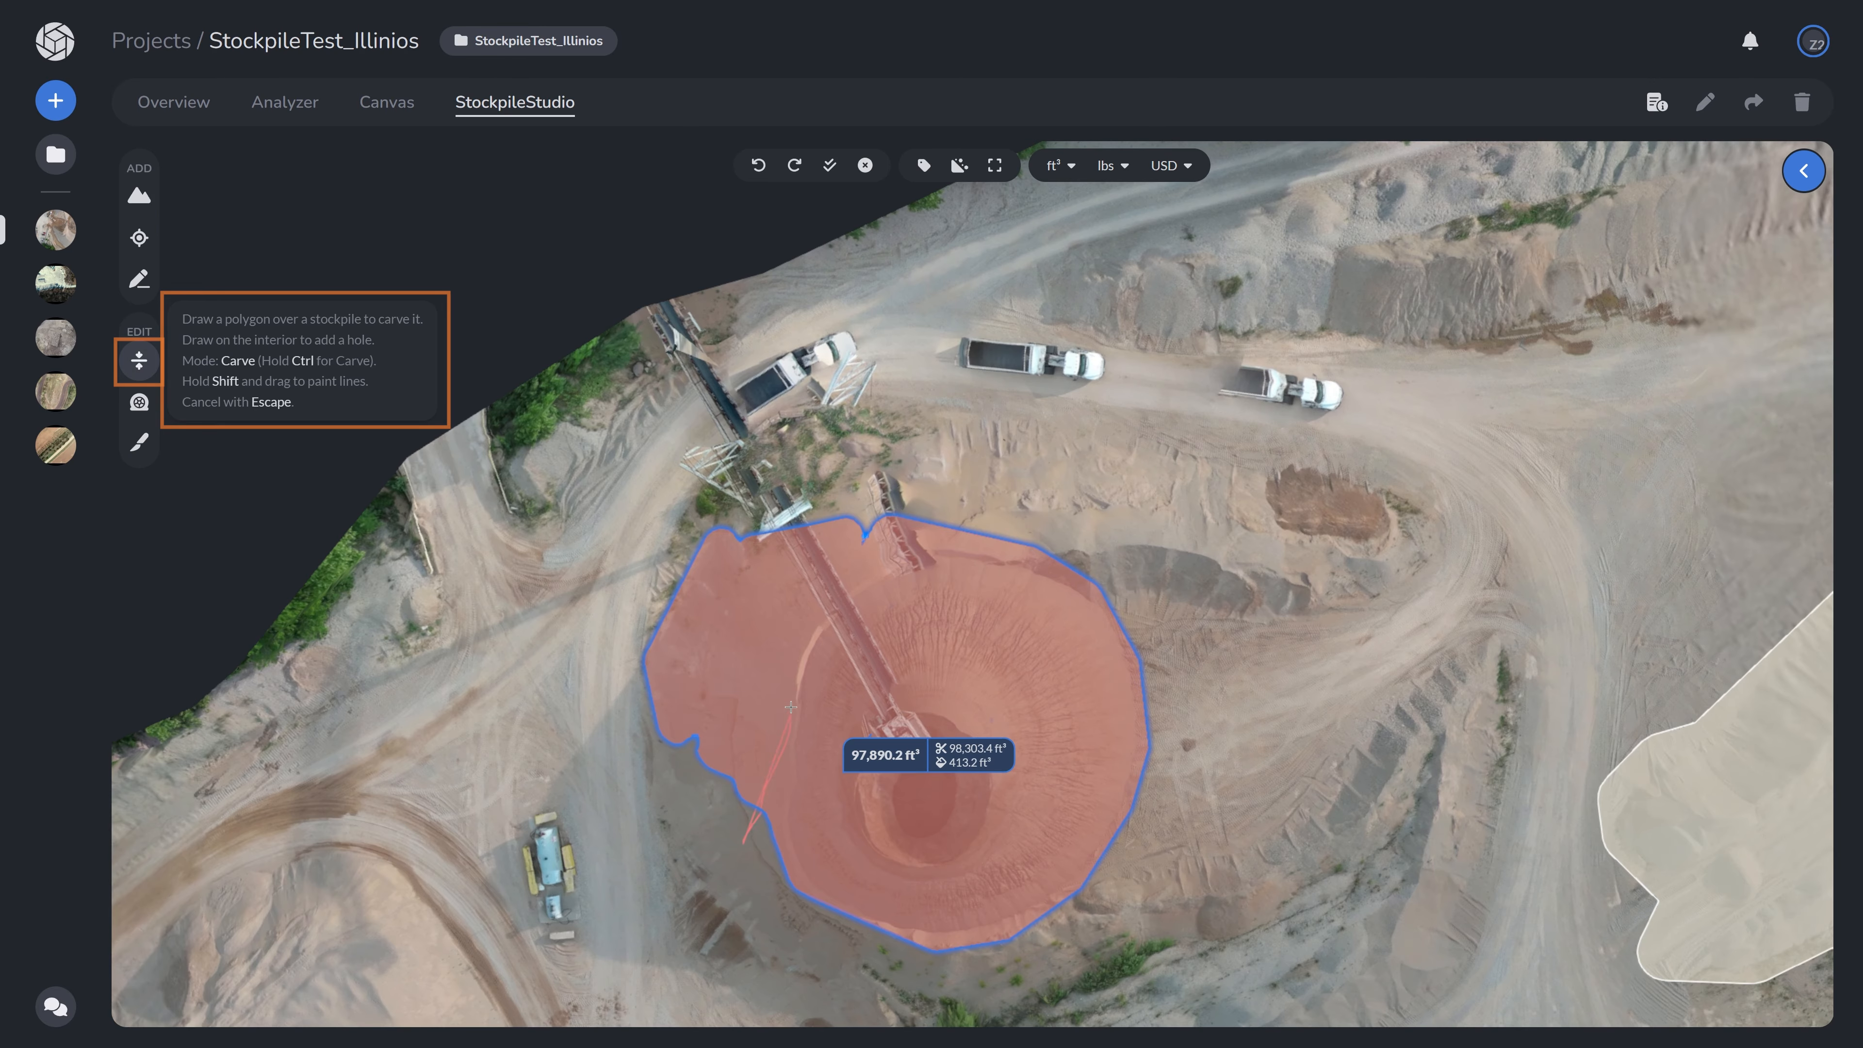
left_click_drag(790, 707, 812, 629, "shift")
left_click_drag(886, 567, 921, 551, "shift")
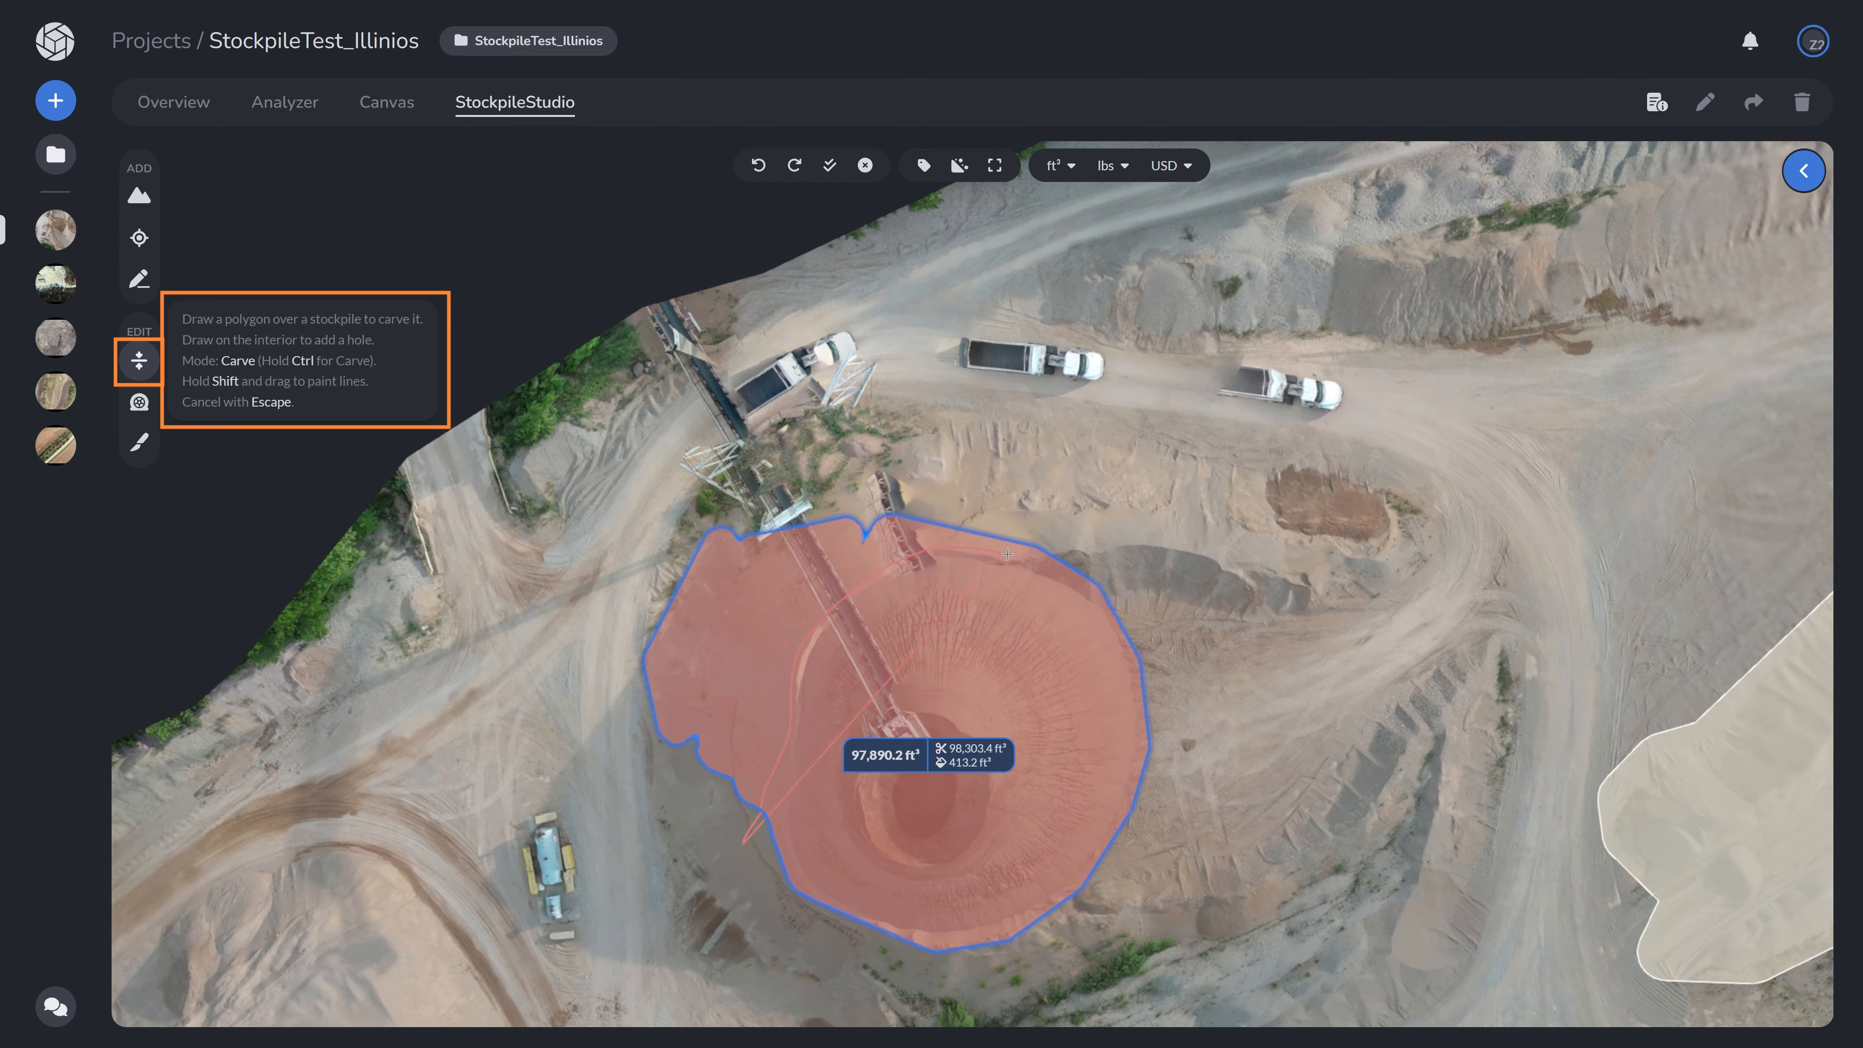
- Carve the conveyor section out of the conical stockpile's outline
mouse_move(1101, 605)
left_mouse_down("shift")
mouse_move(976, 503)
mouse_move(793, 486)
mouse_move(624, 661)
mouse_move(736, 843)
left_mouse_up("shift")
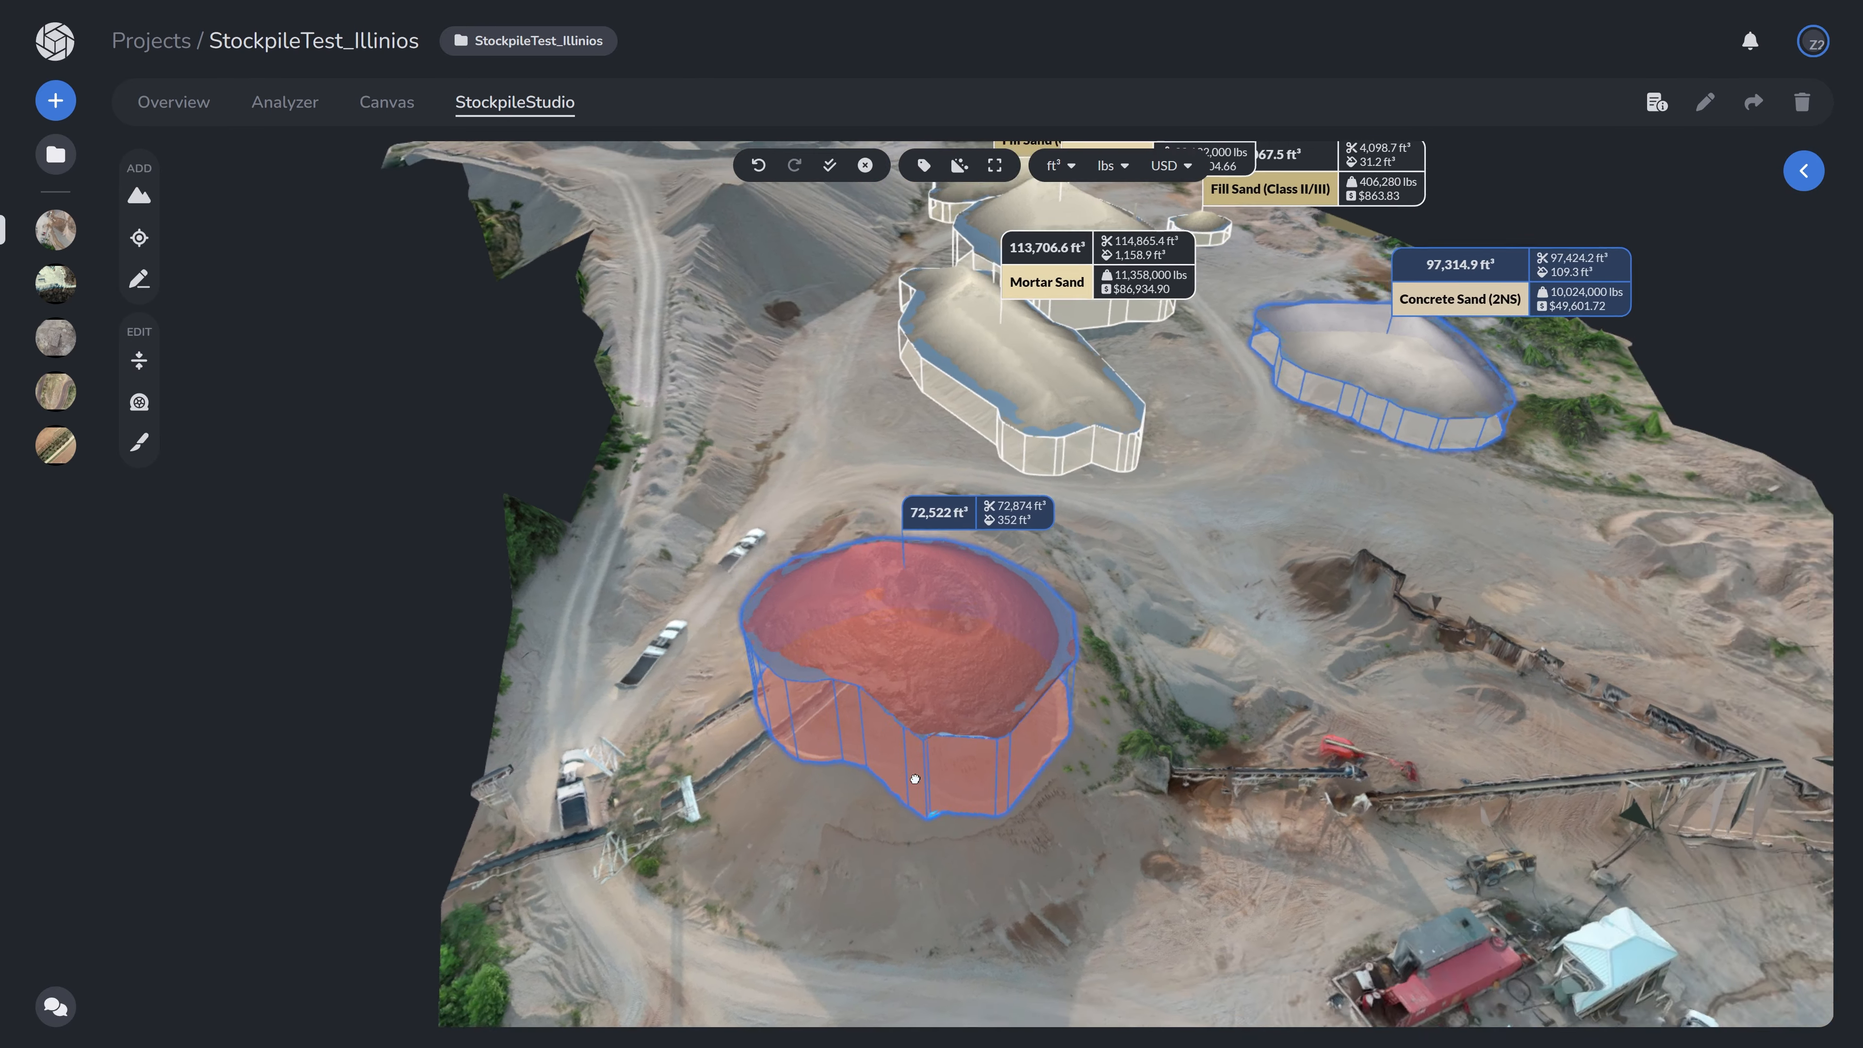
left_click_drag(915, 779, 1017, 769)
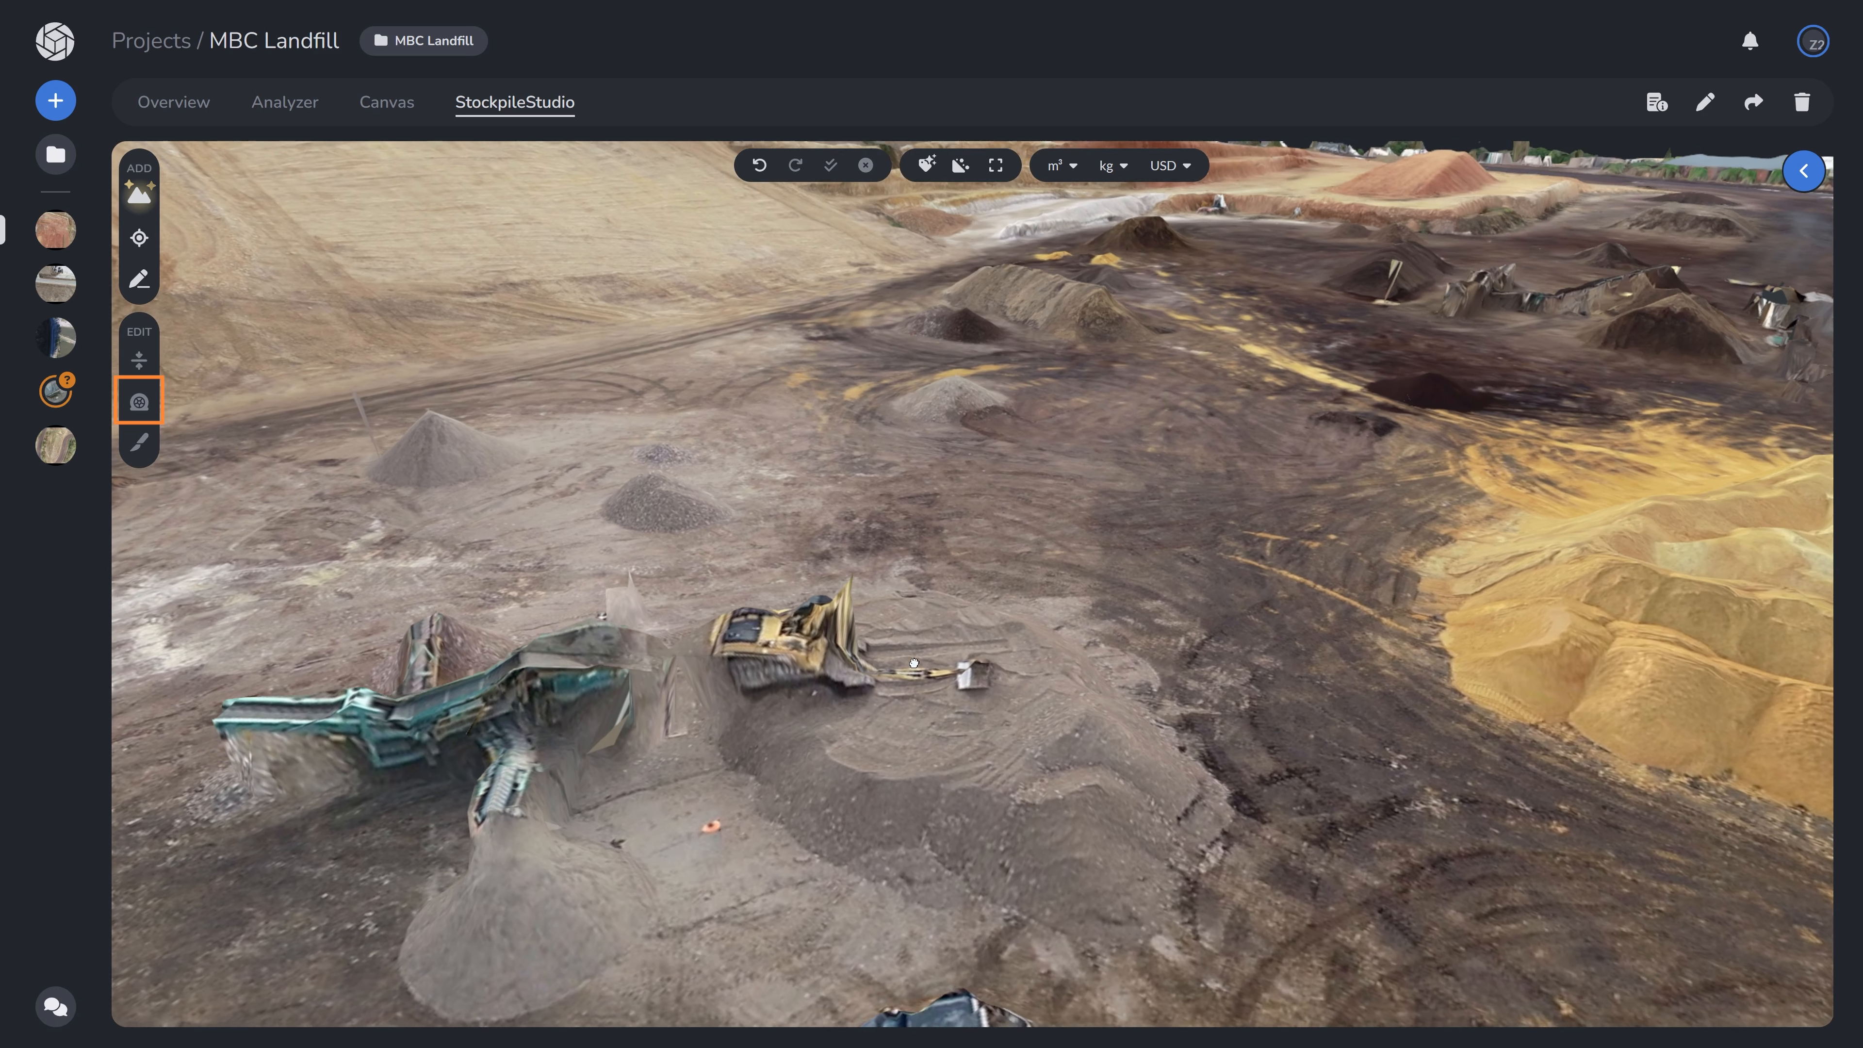
- Flatten the low stockpile beside the screening plant with the Flatten tool
left_click_drag(914, 663, 915, 624)
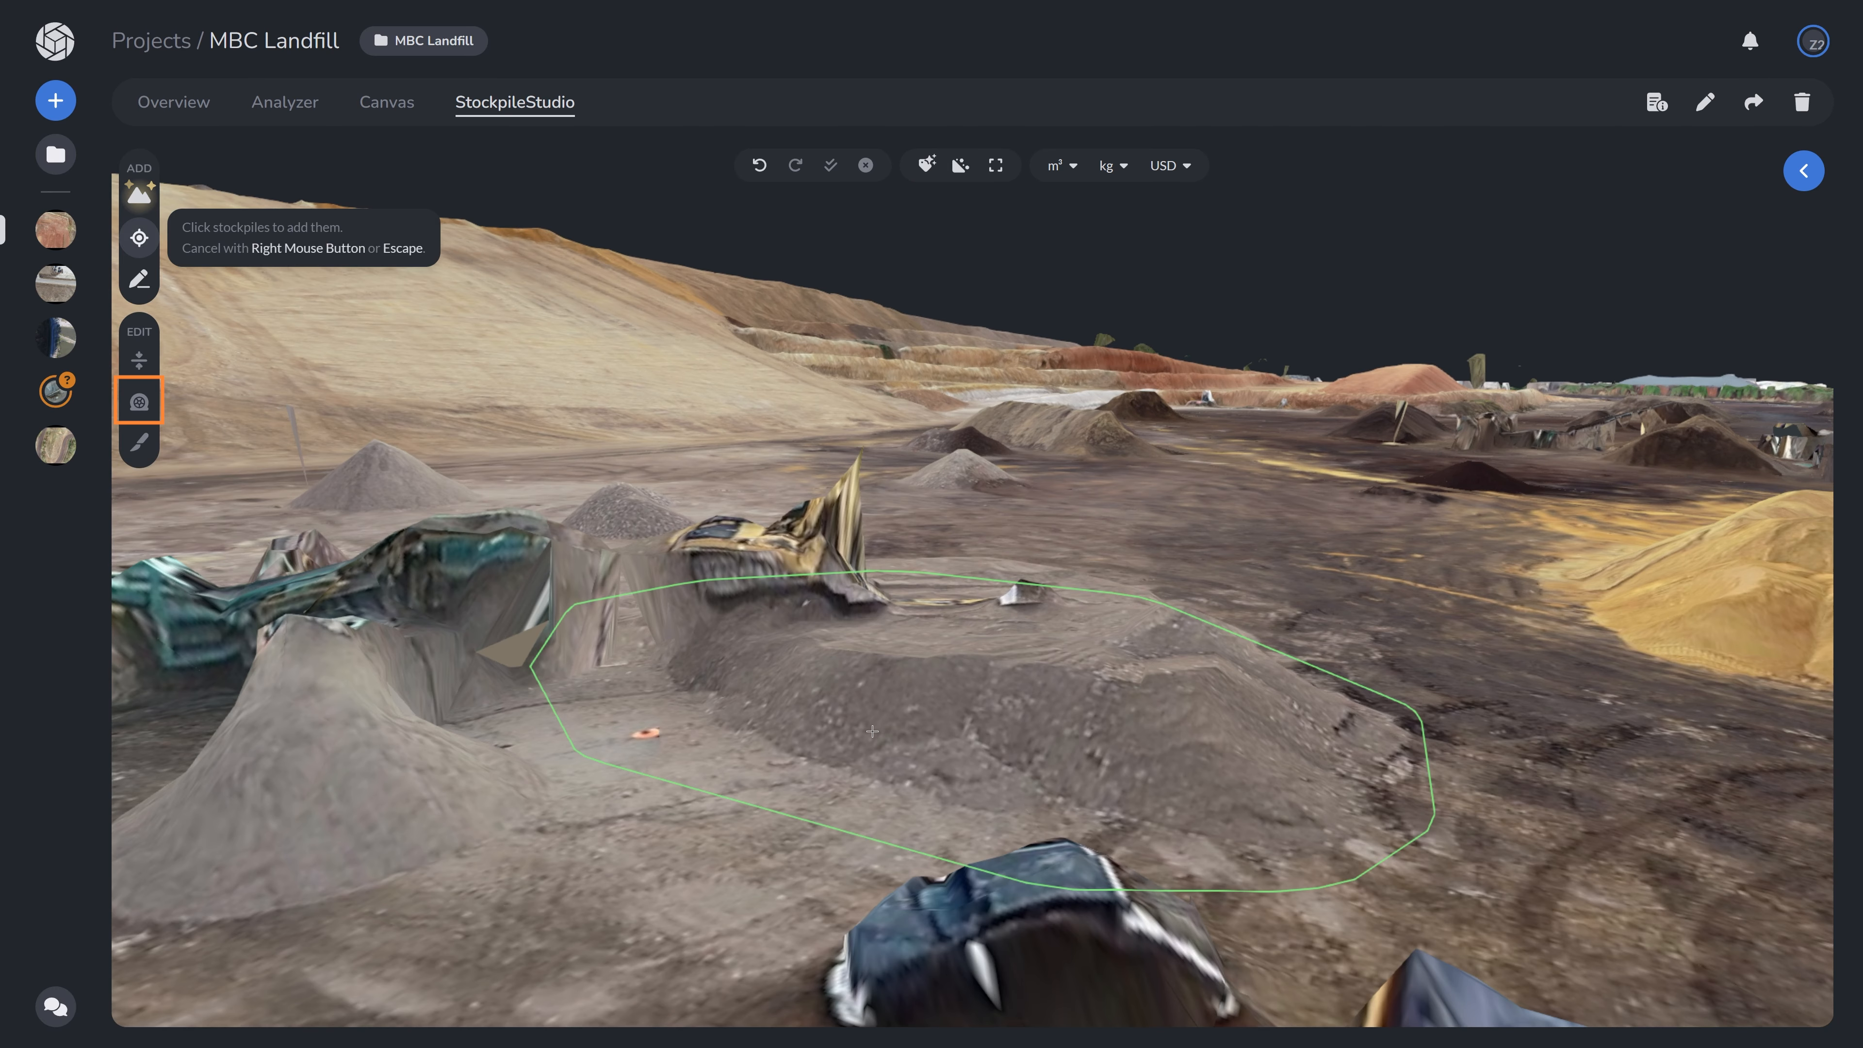
left_click(904, 719)
left_click_drag(760, 704, 783, 658)
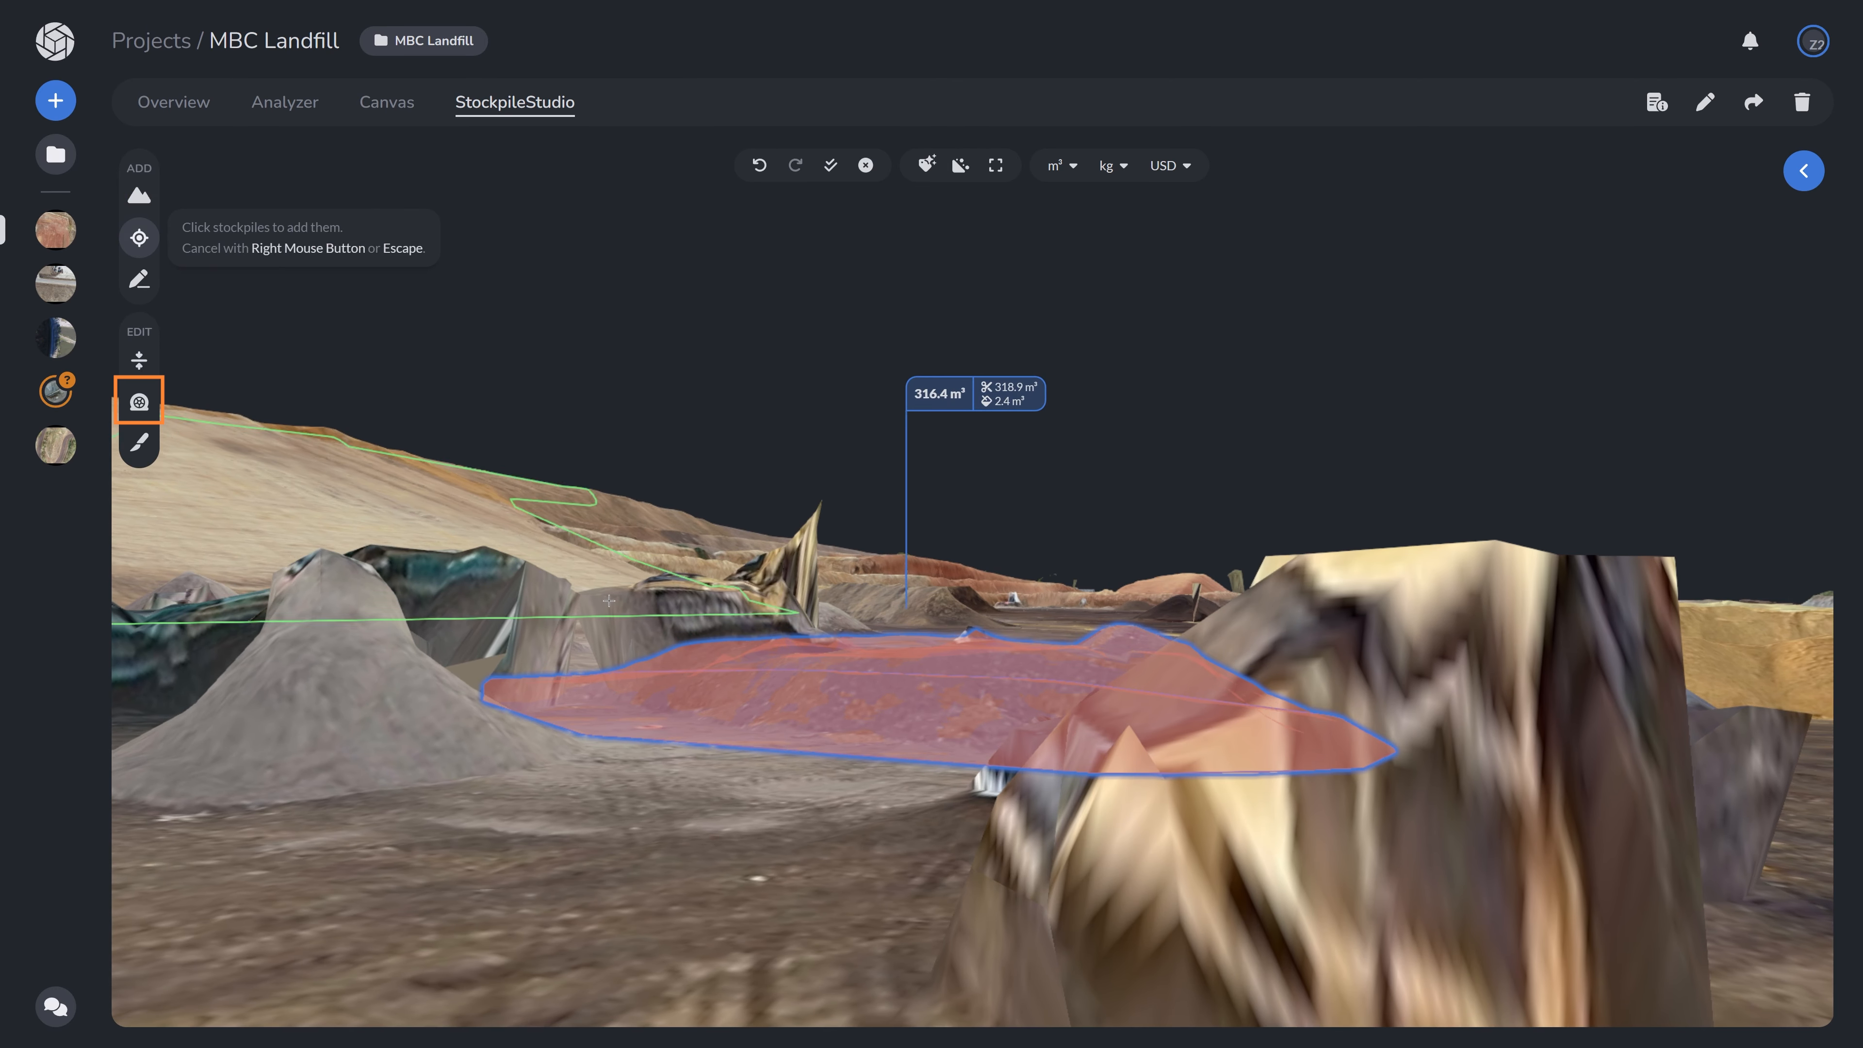
left_click_drag(784, 646, 822, 639)
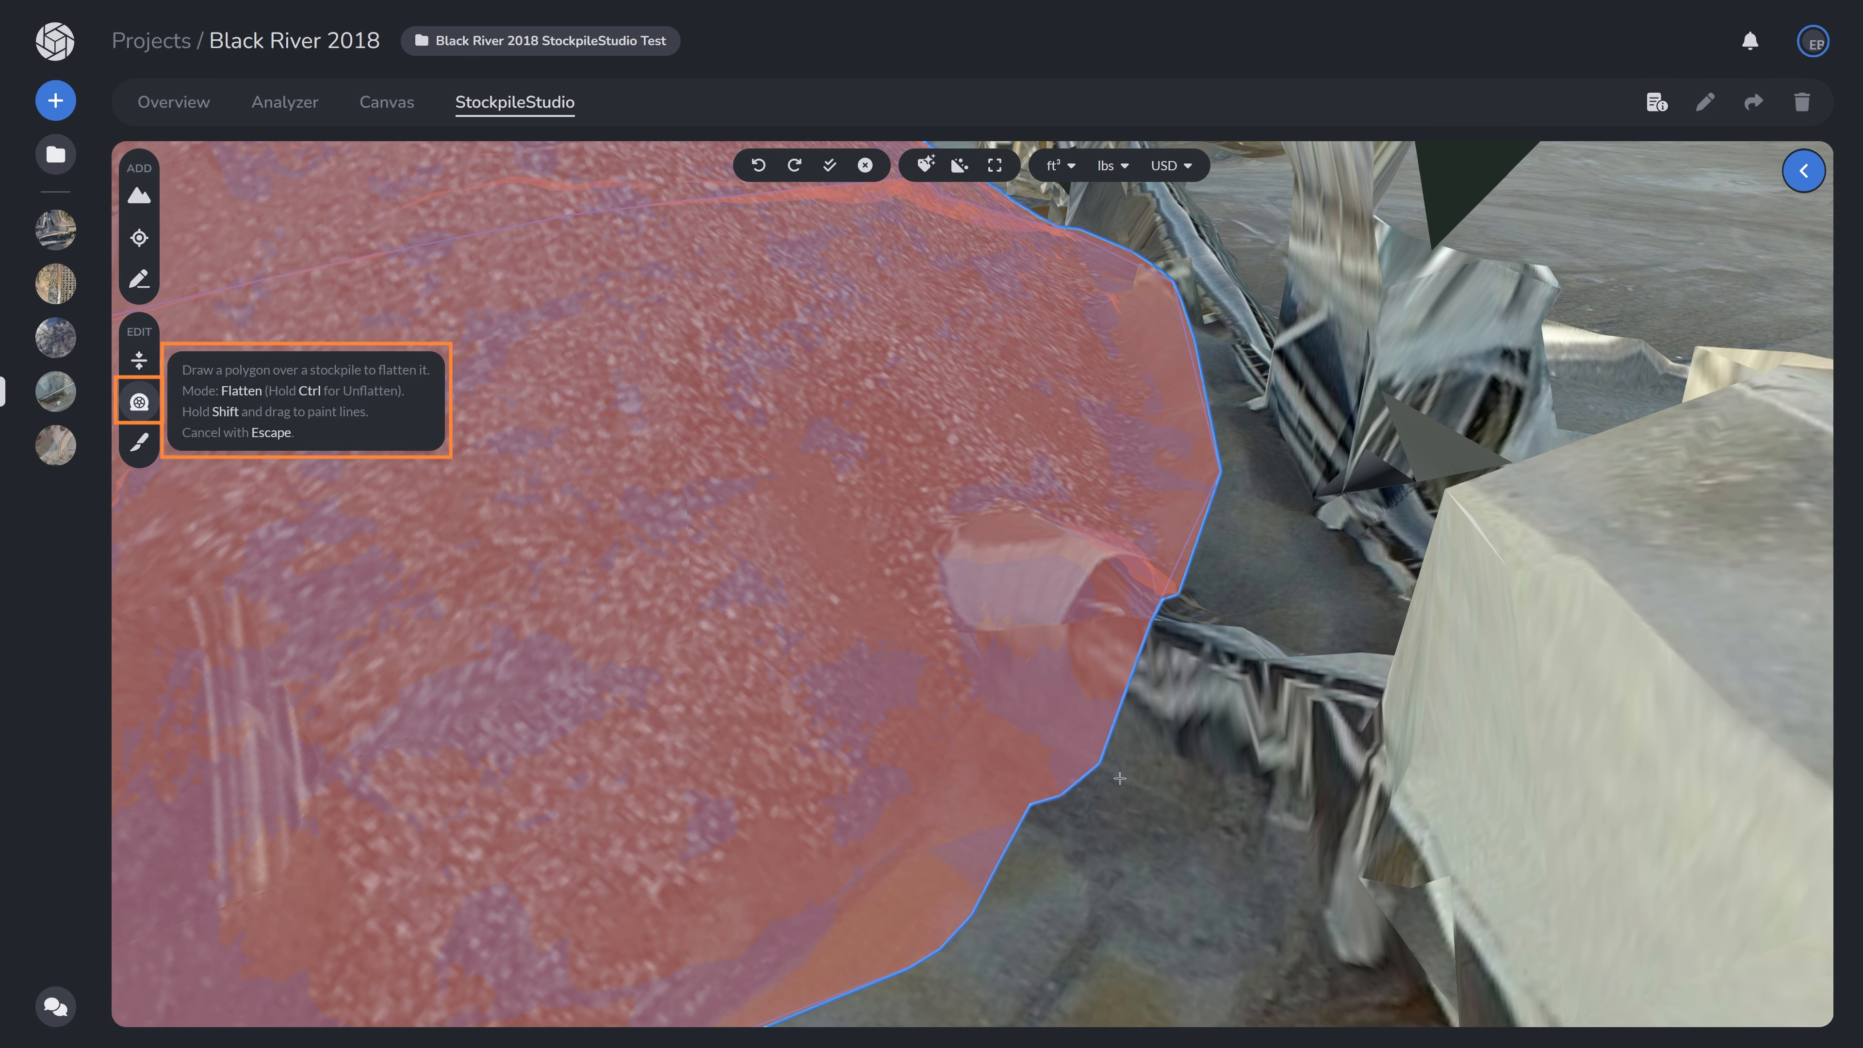
- Flatten the conveyor hopper bump on the edge of the Black River stockpile
mouse_move(986, 703)
left_mouse_down("shift")
mouse_move(950, 663)
mouse_move(928, 578)
mouse_move(942, 512)
mouse_move(1018, 490)
left_mouse_up("shift")
left_click_drag(1154, 535, 1229, 641, "shift")
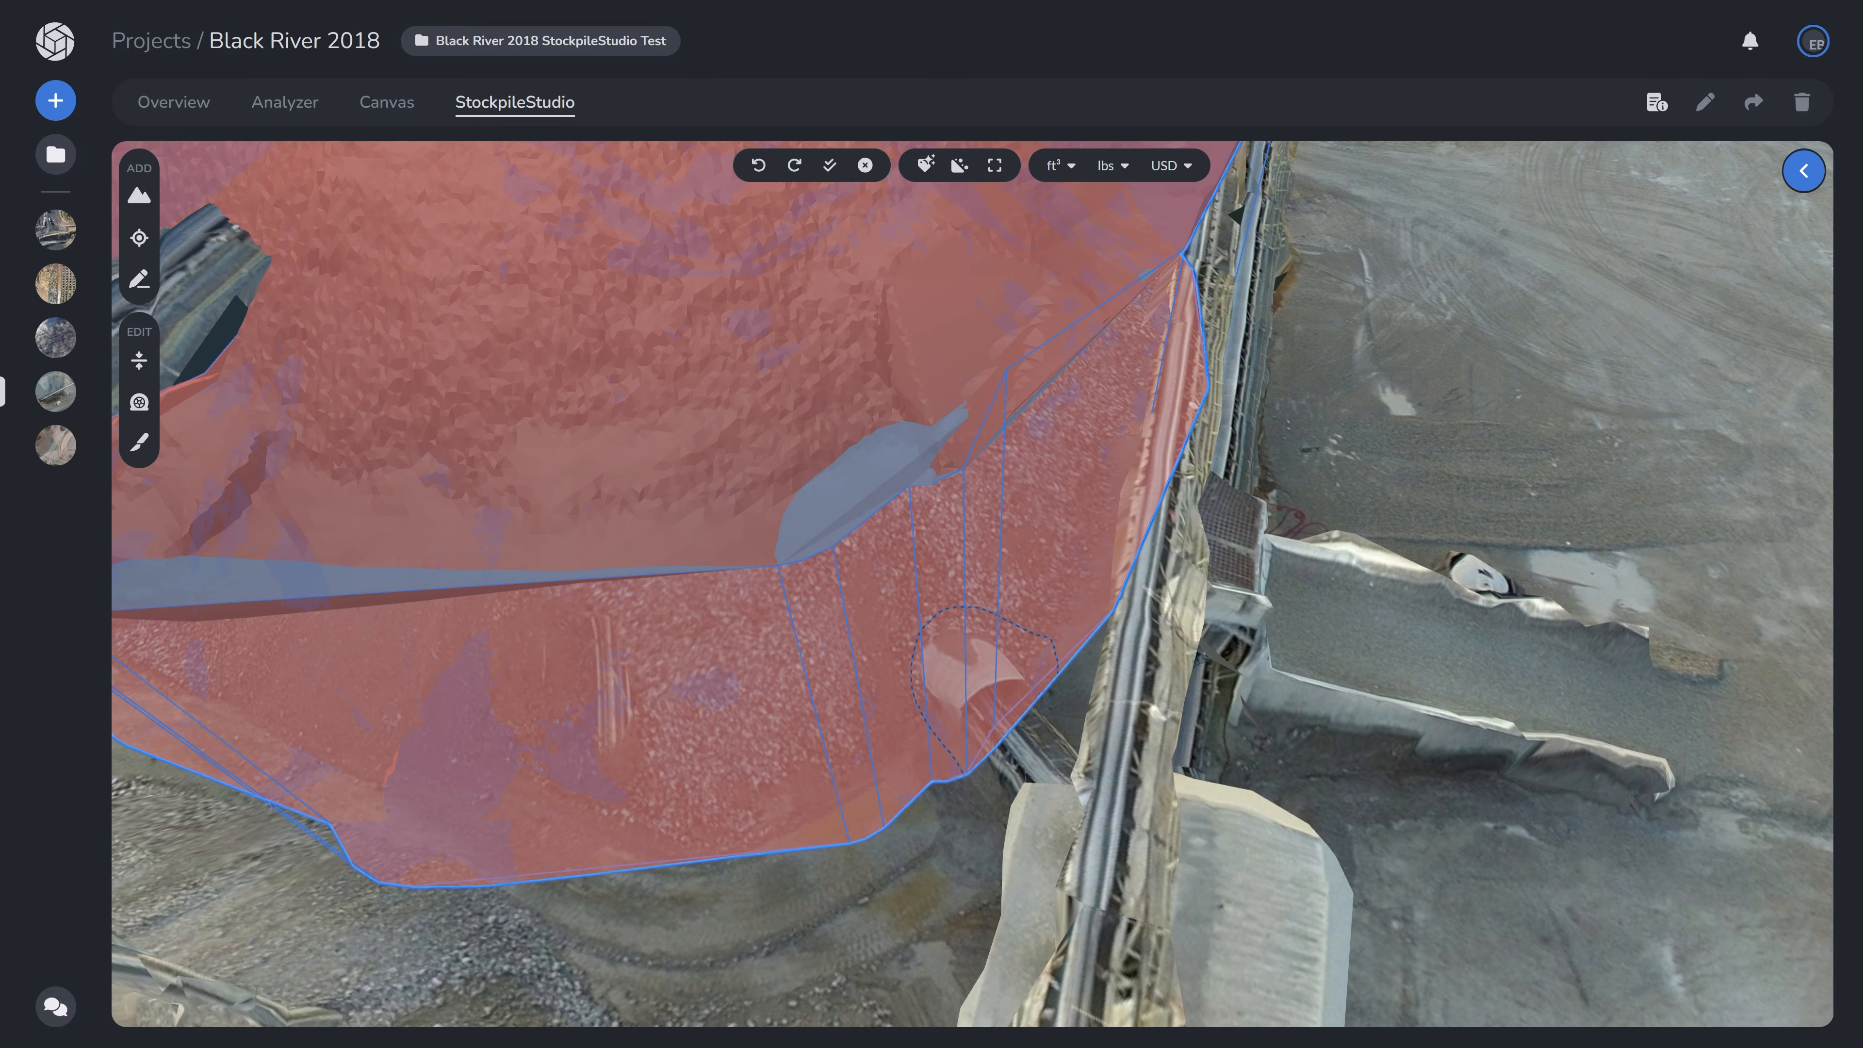
left_click(137, 403)
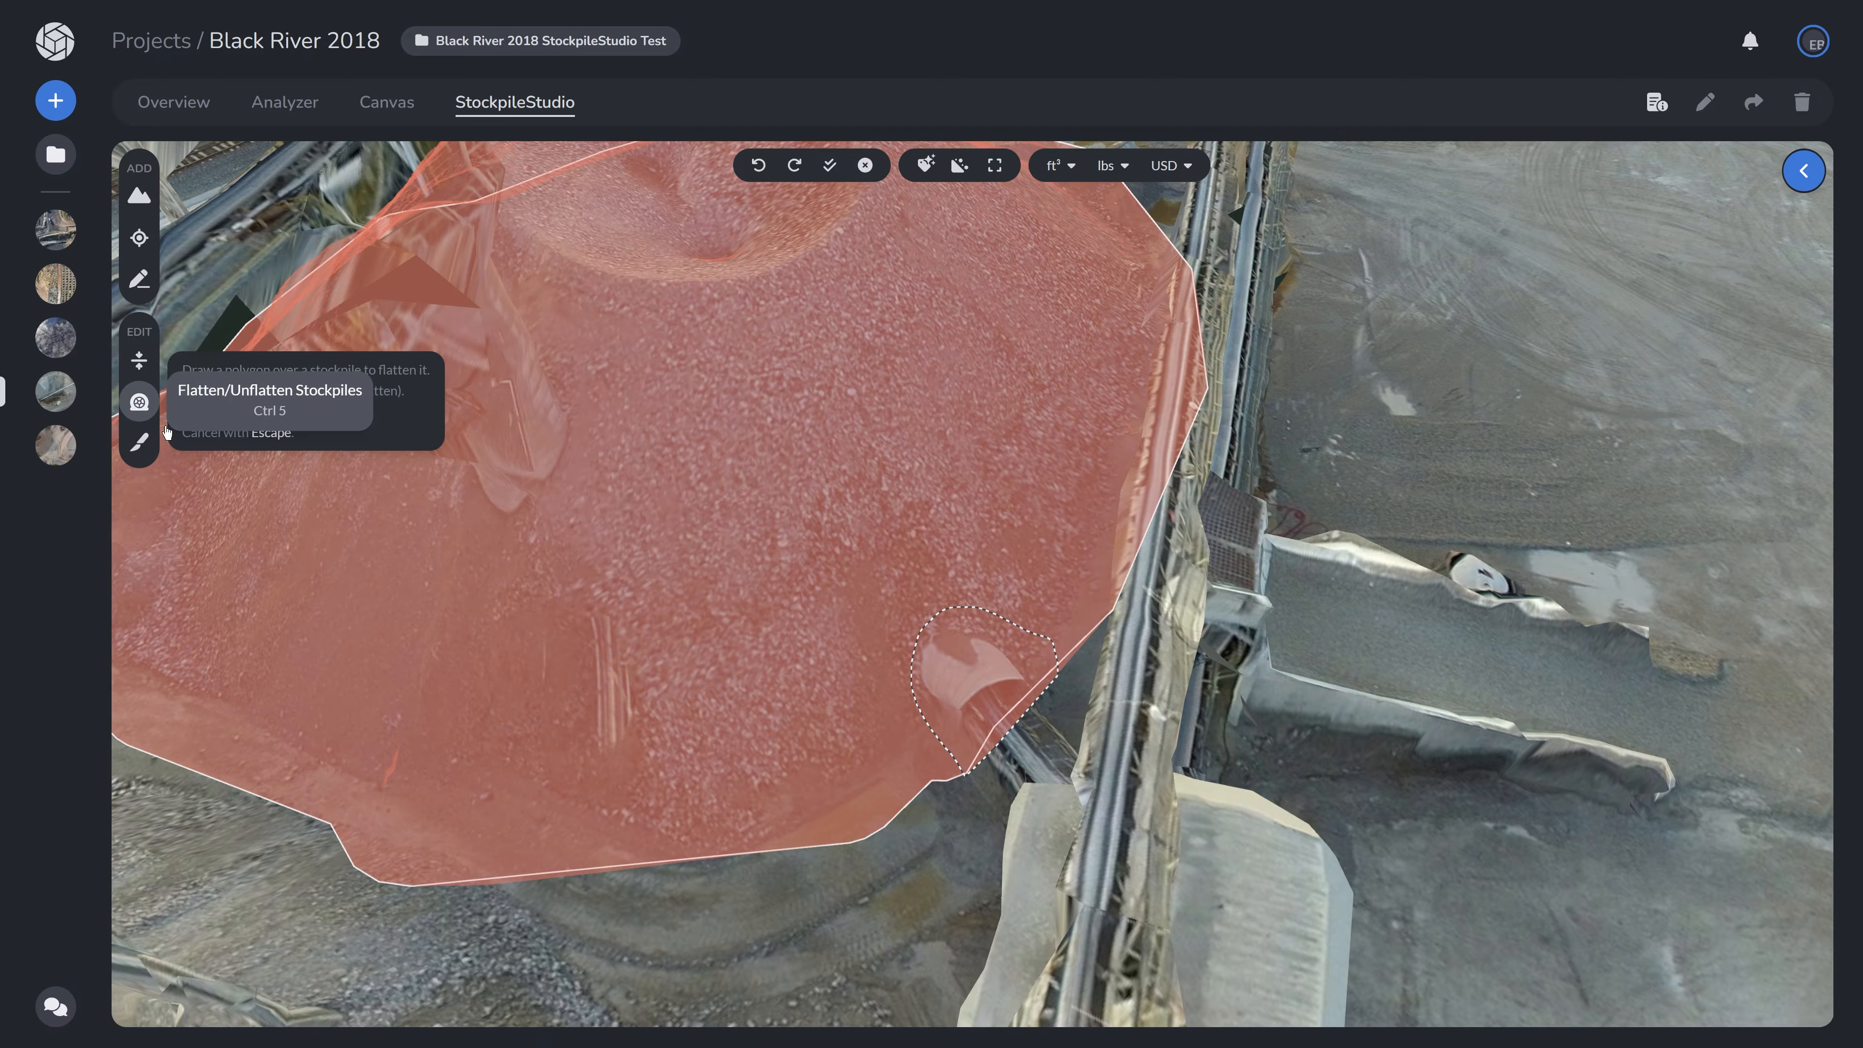
- Switch the Flatten tool to Unflatten mode and click at the hopper area on the stockpile edge
key("ctrl")
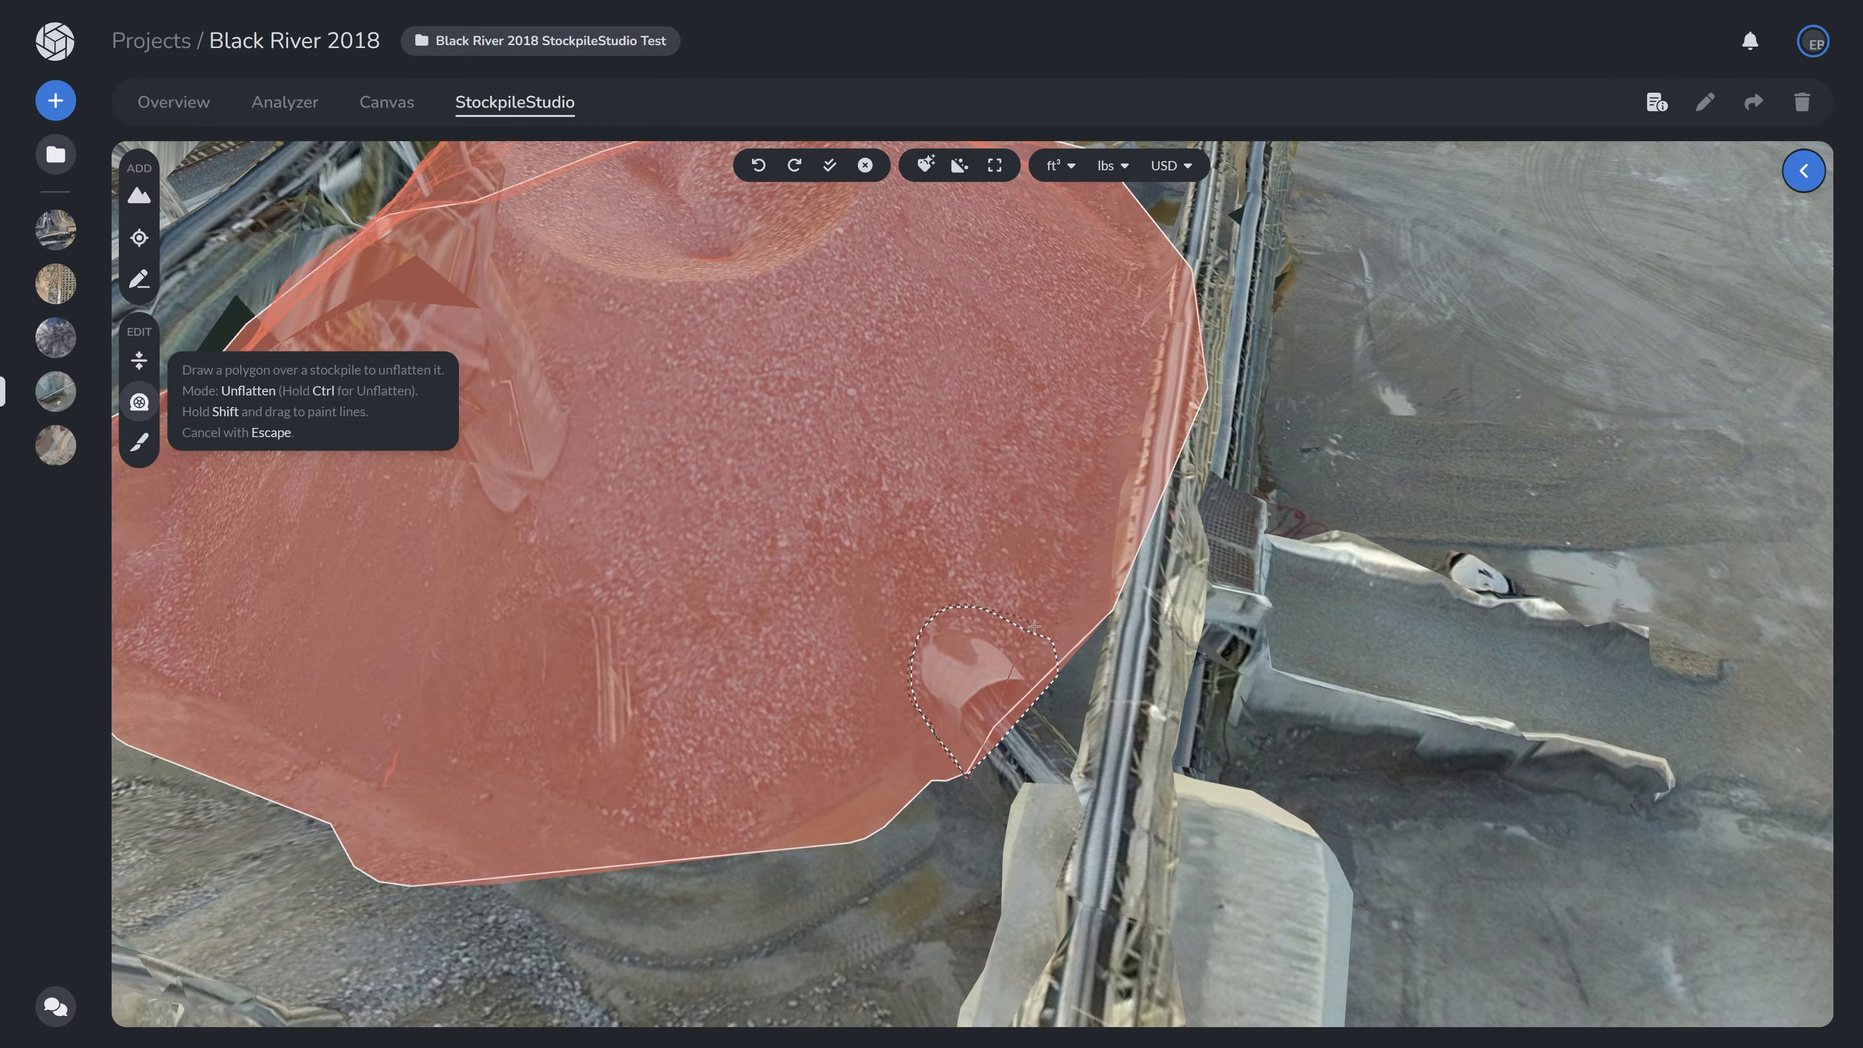
left_click(970, 774)
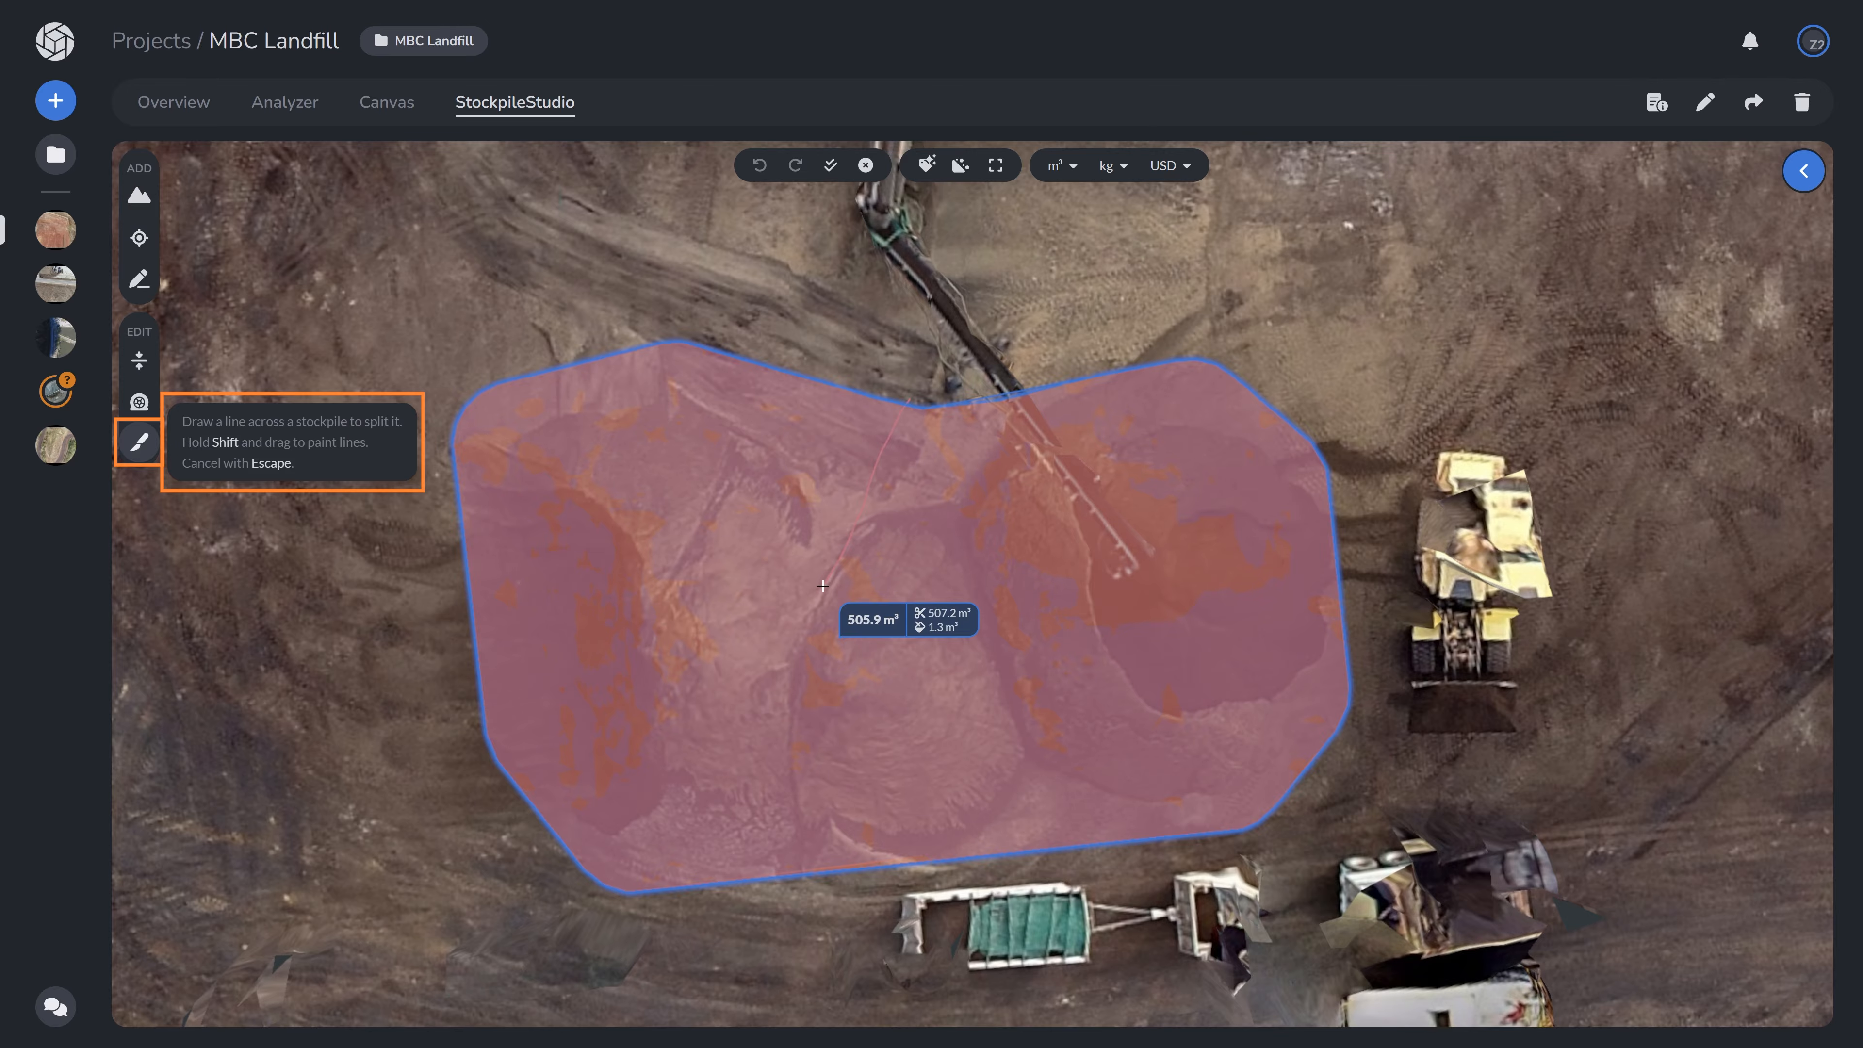
- Split the MBC Landfill stockpile in two by drawing a carve line across its middle
left_click_drag(795, 686, 793, 734, "shift")
left_click_drag(798, 831, 822, 896, "shift")
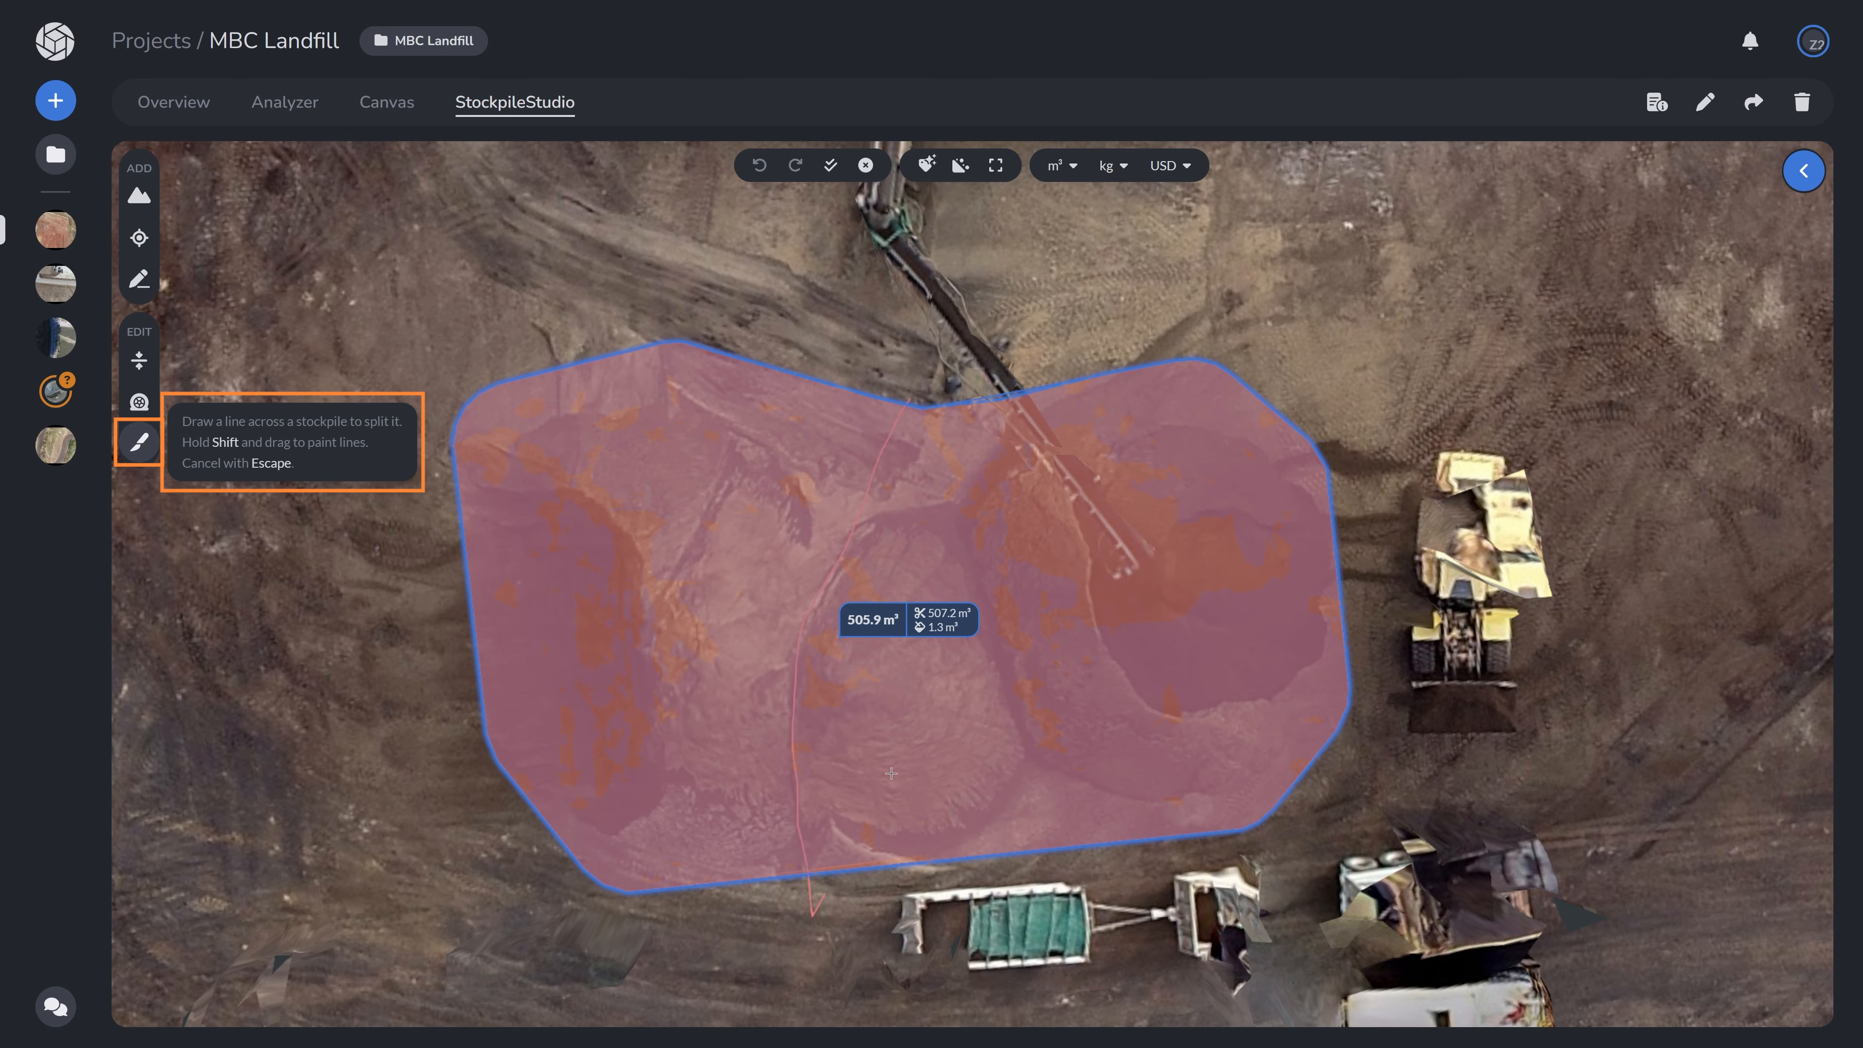
left_click(813, 918)
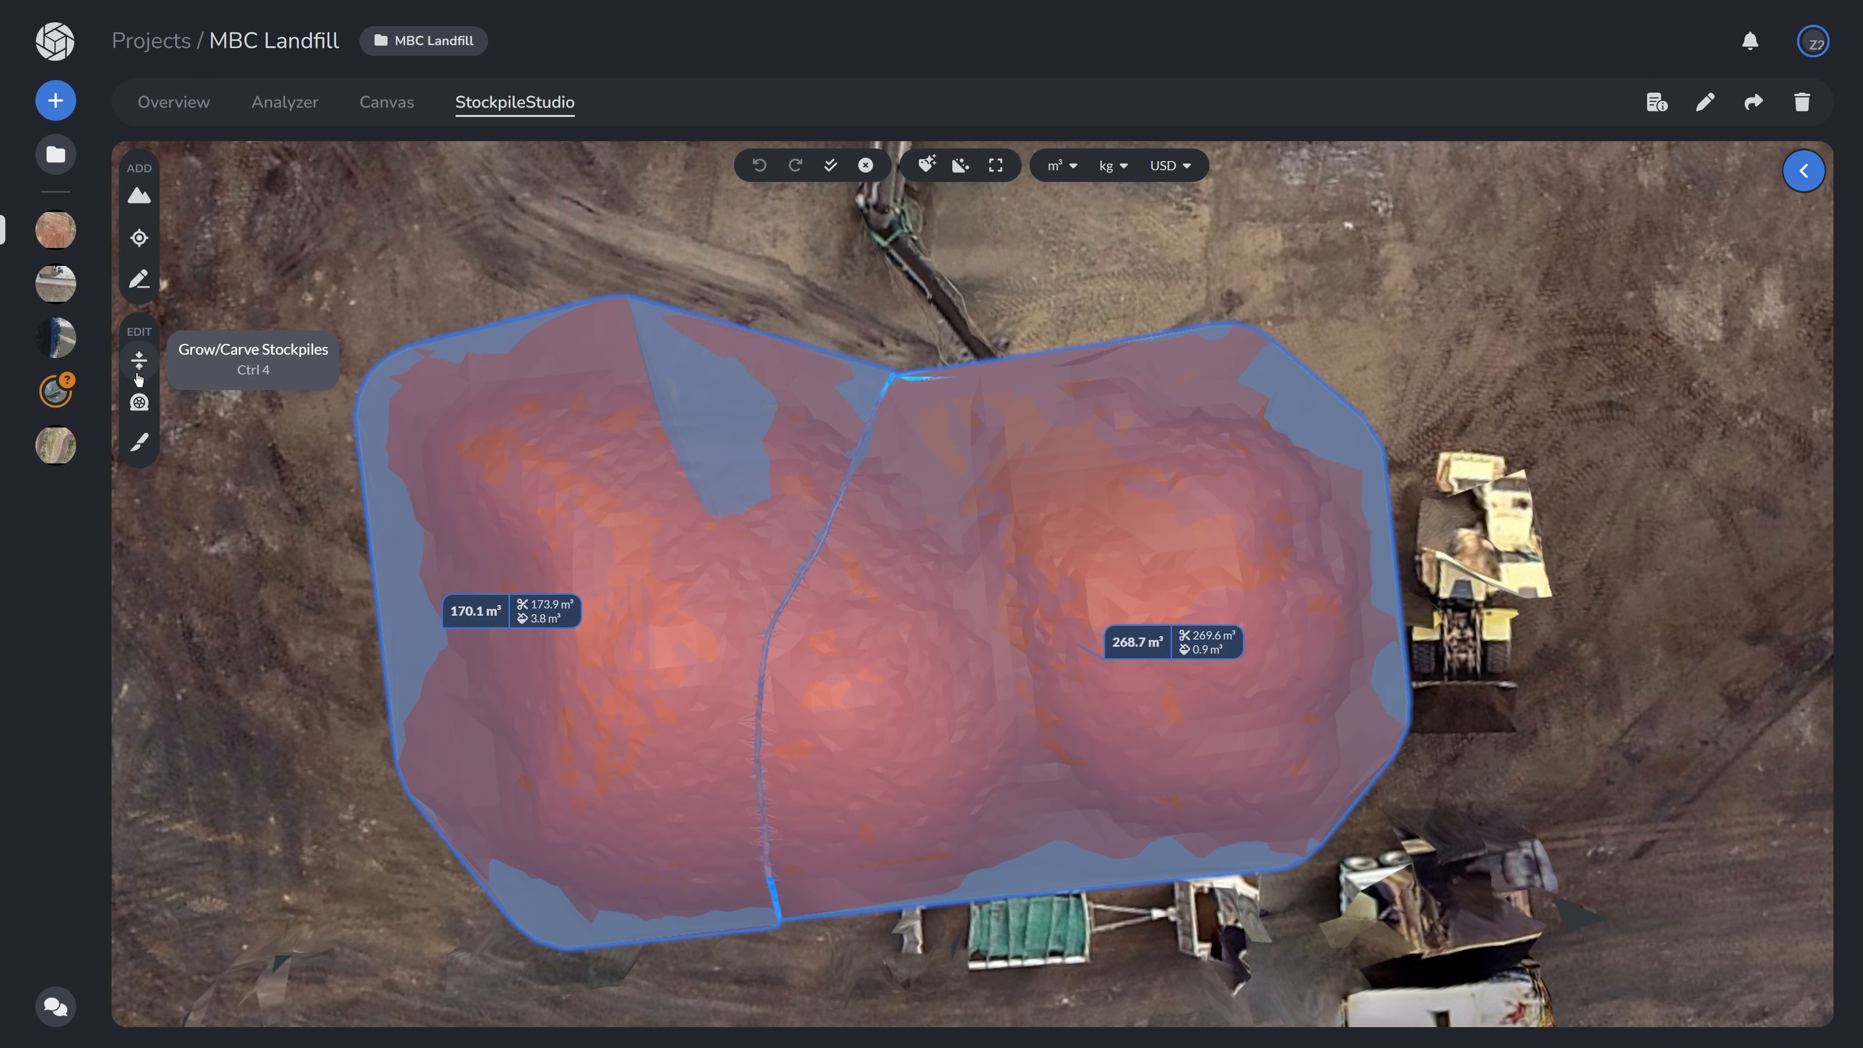
- Draw a second split line through the right stockpile to separate a middle section, then check the resulting piles
left_click(138, 441)
left_click(939, 385)
left_click_drag(962, 512, 1036, 757, "shift")
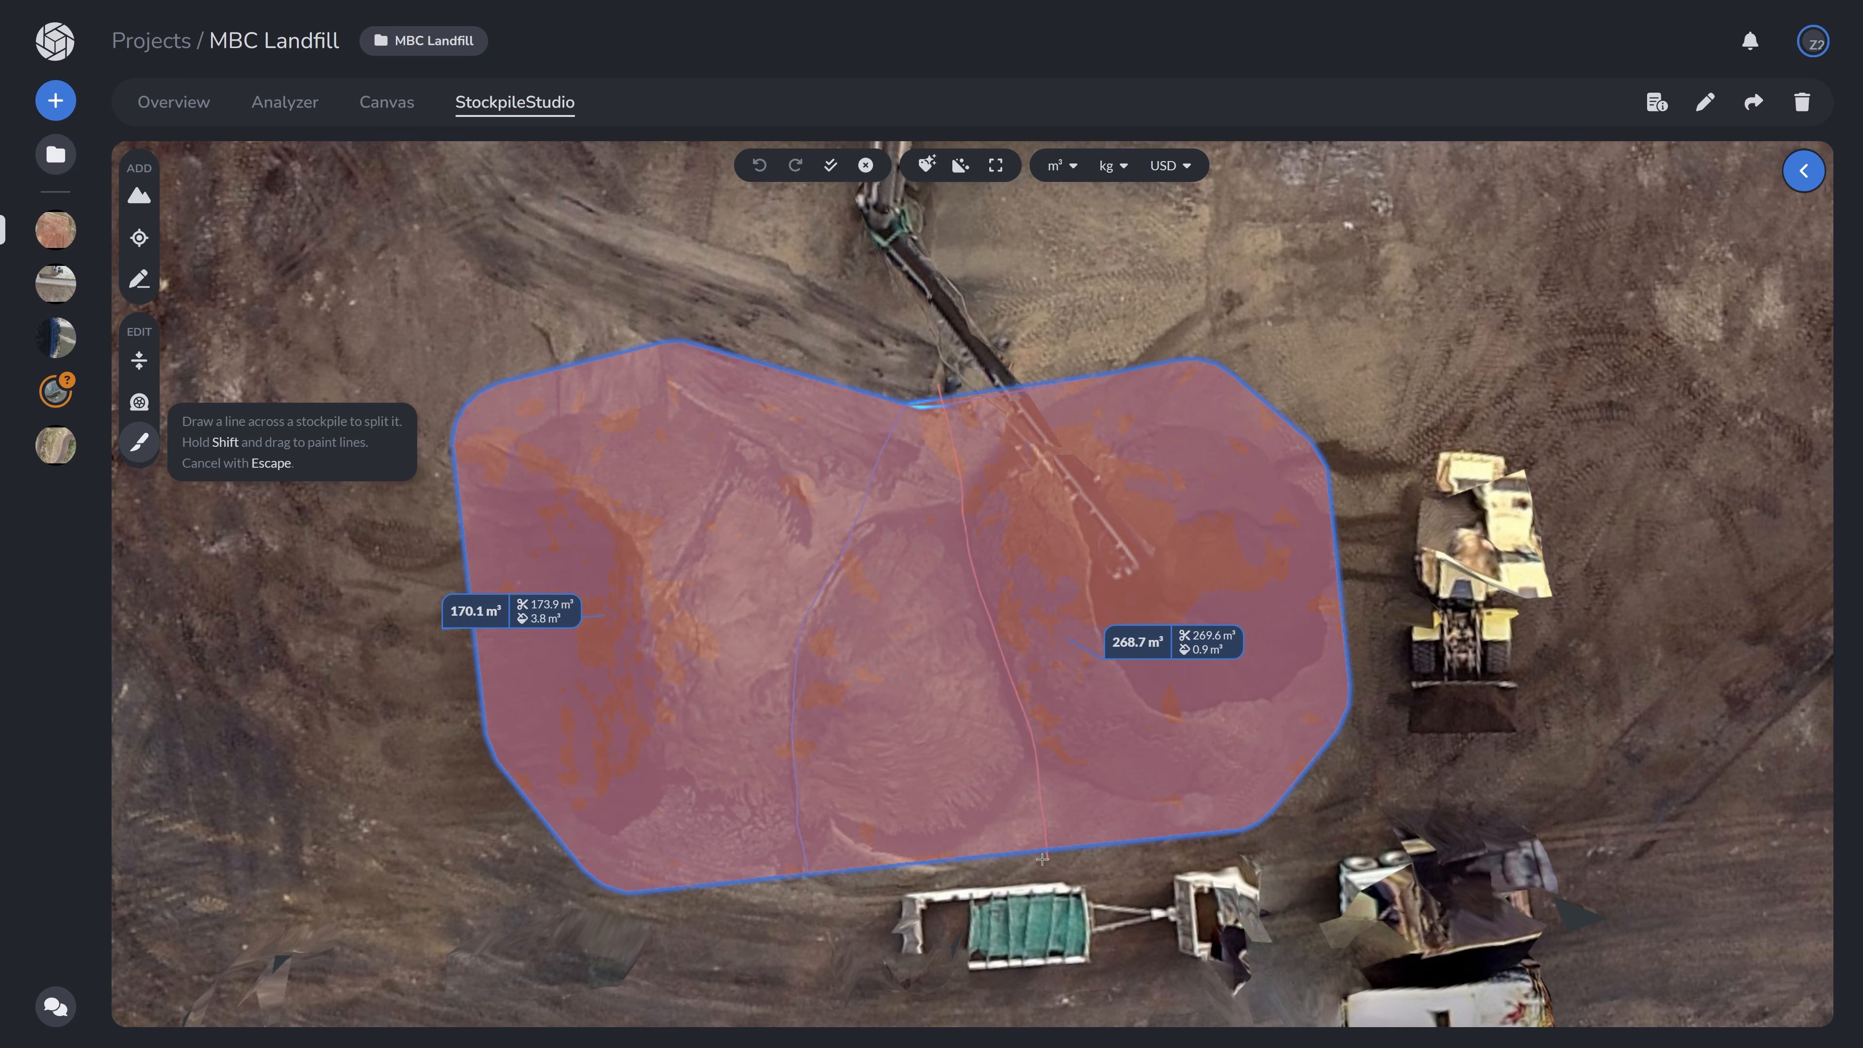
mouse_move(740, 732)
left_mouse_down()
mouse_move(761, 617)
mouse_move(746, 576)
left_mouse_up()
left_click(705, 584)
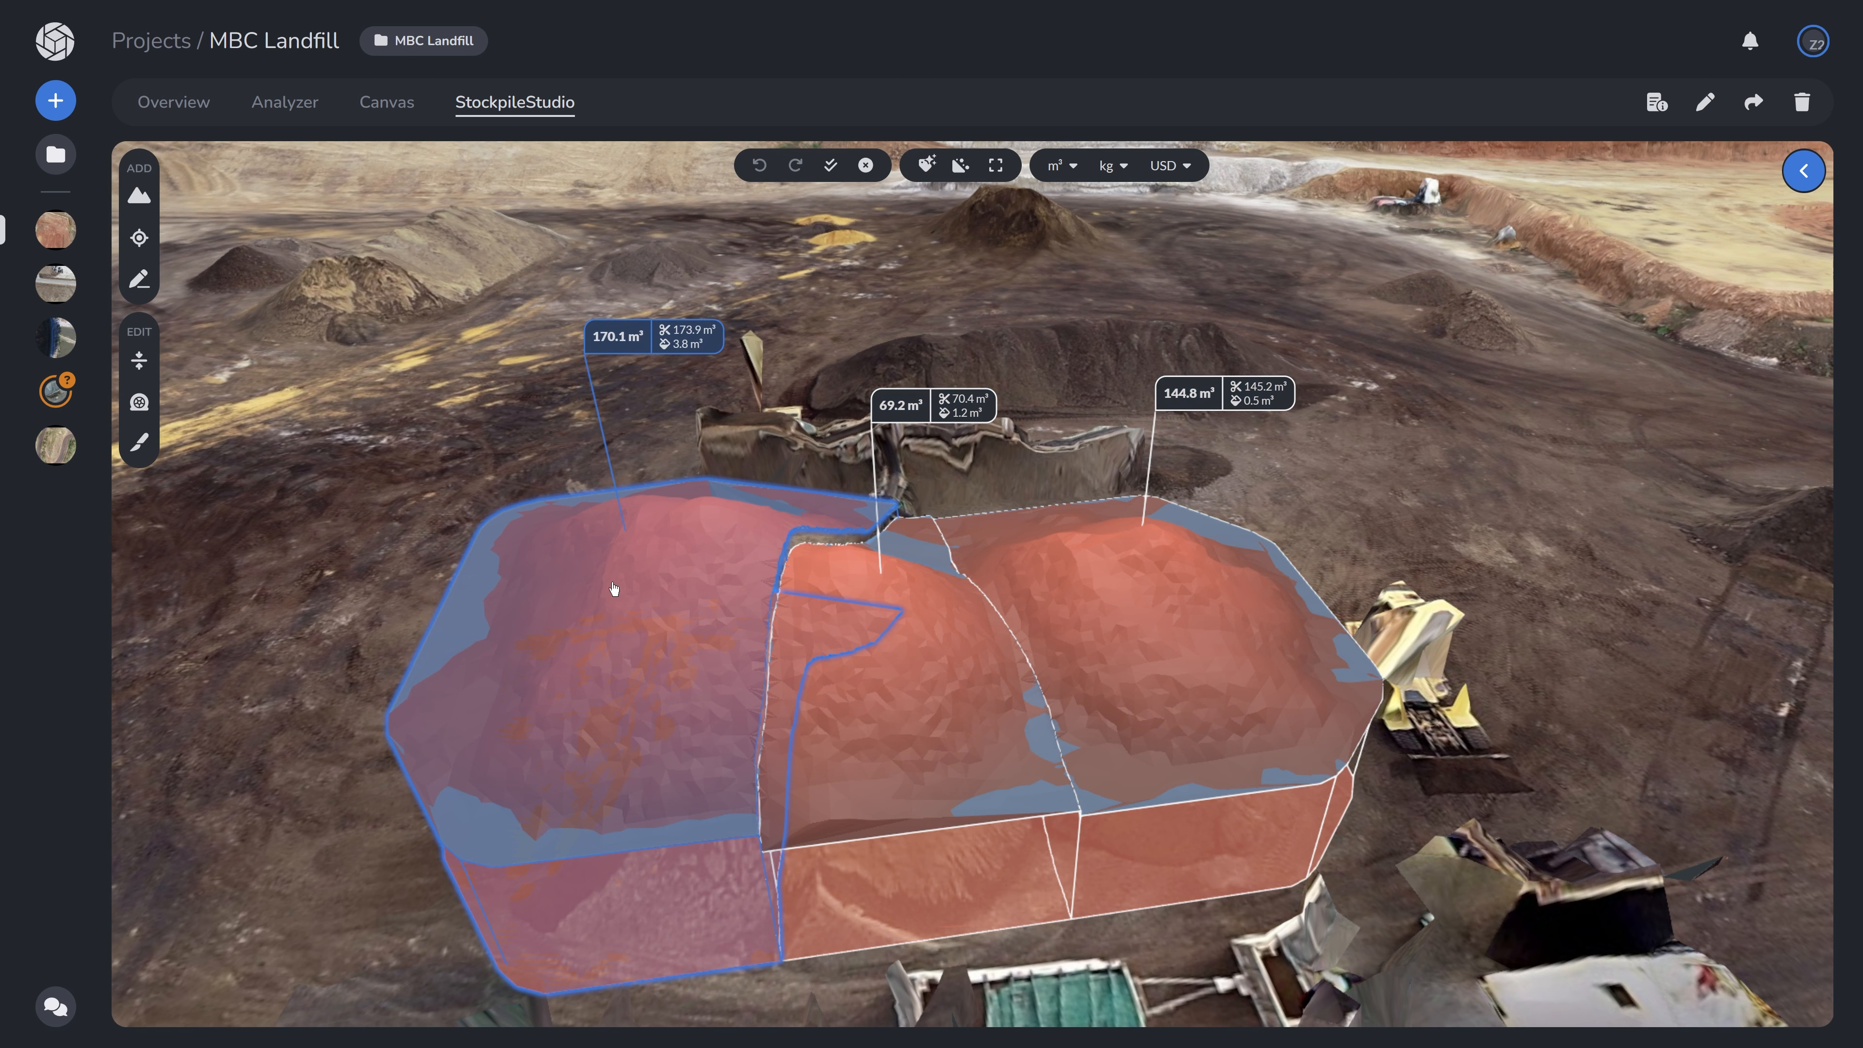
left_click(917, 642)
left_click(1187, 643)
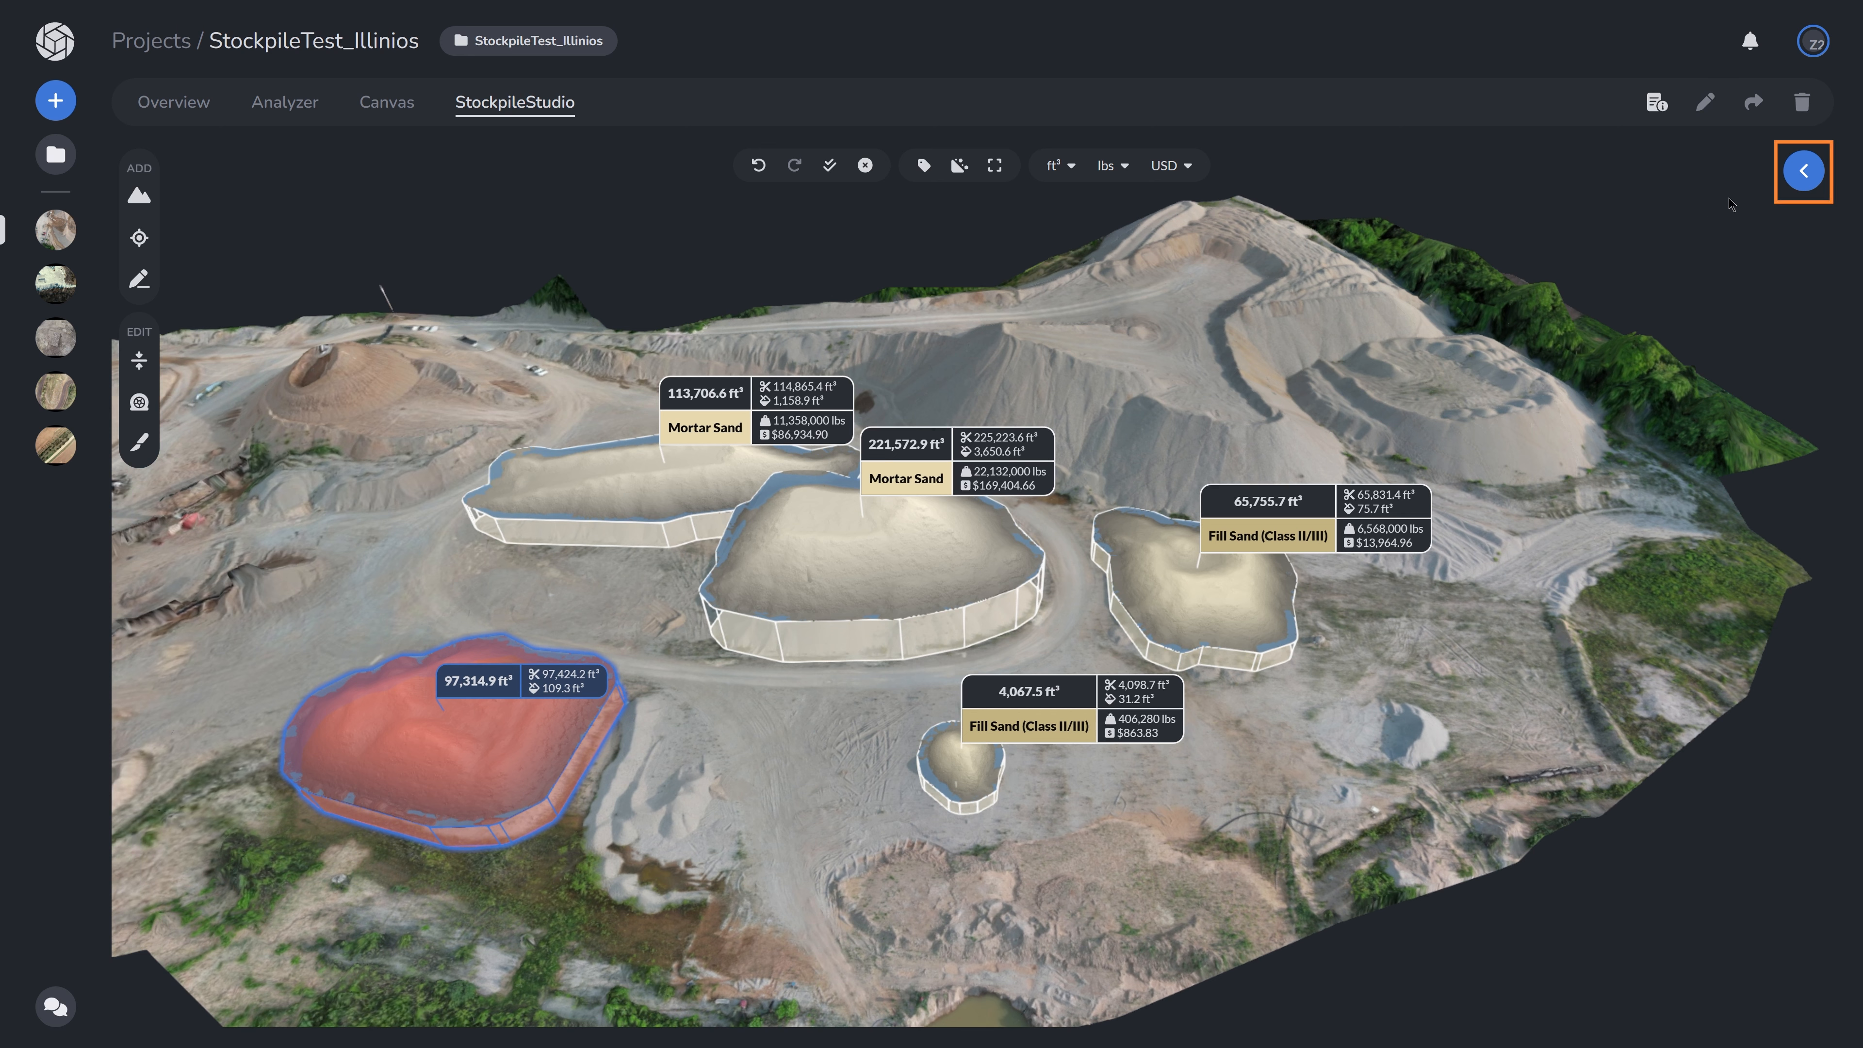
- Open the materials editor, add a new material row, and open its colour picker
left_click(1800, 173)
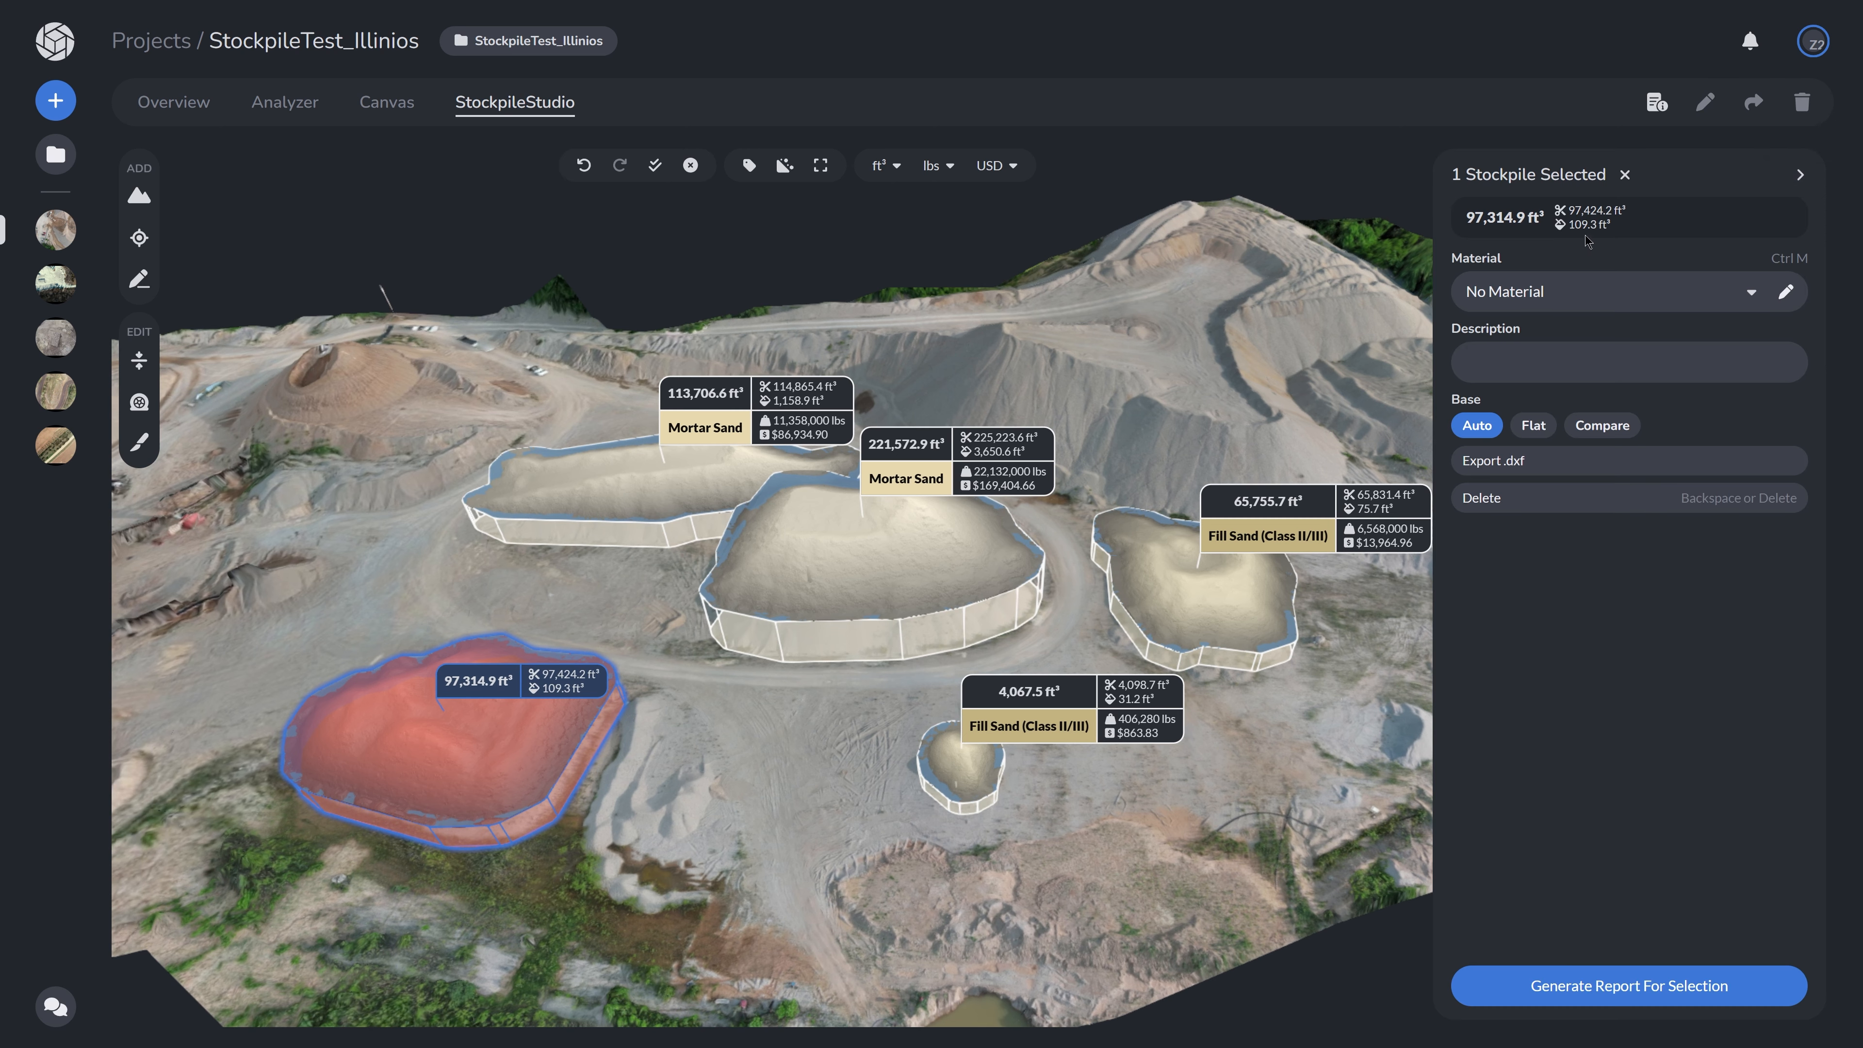
left_click(1212, 337)
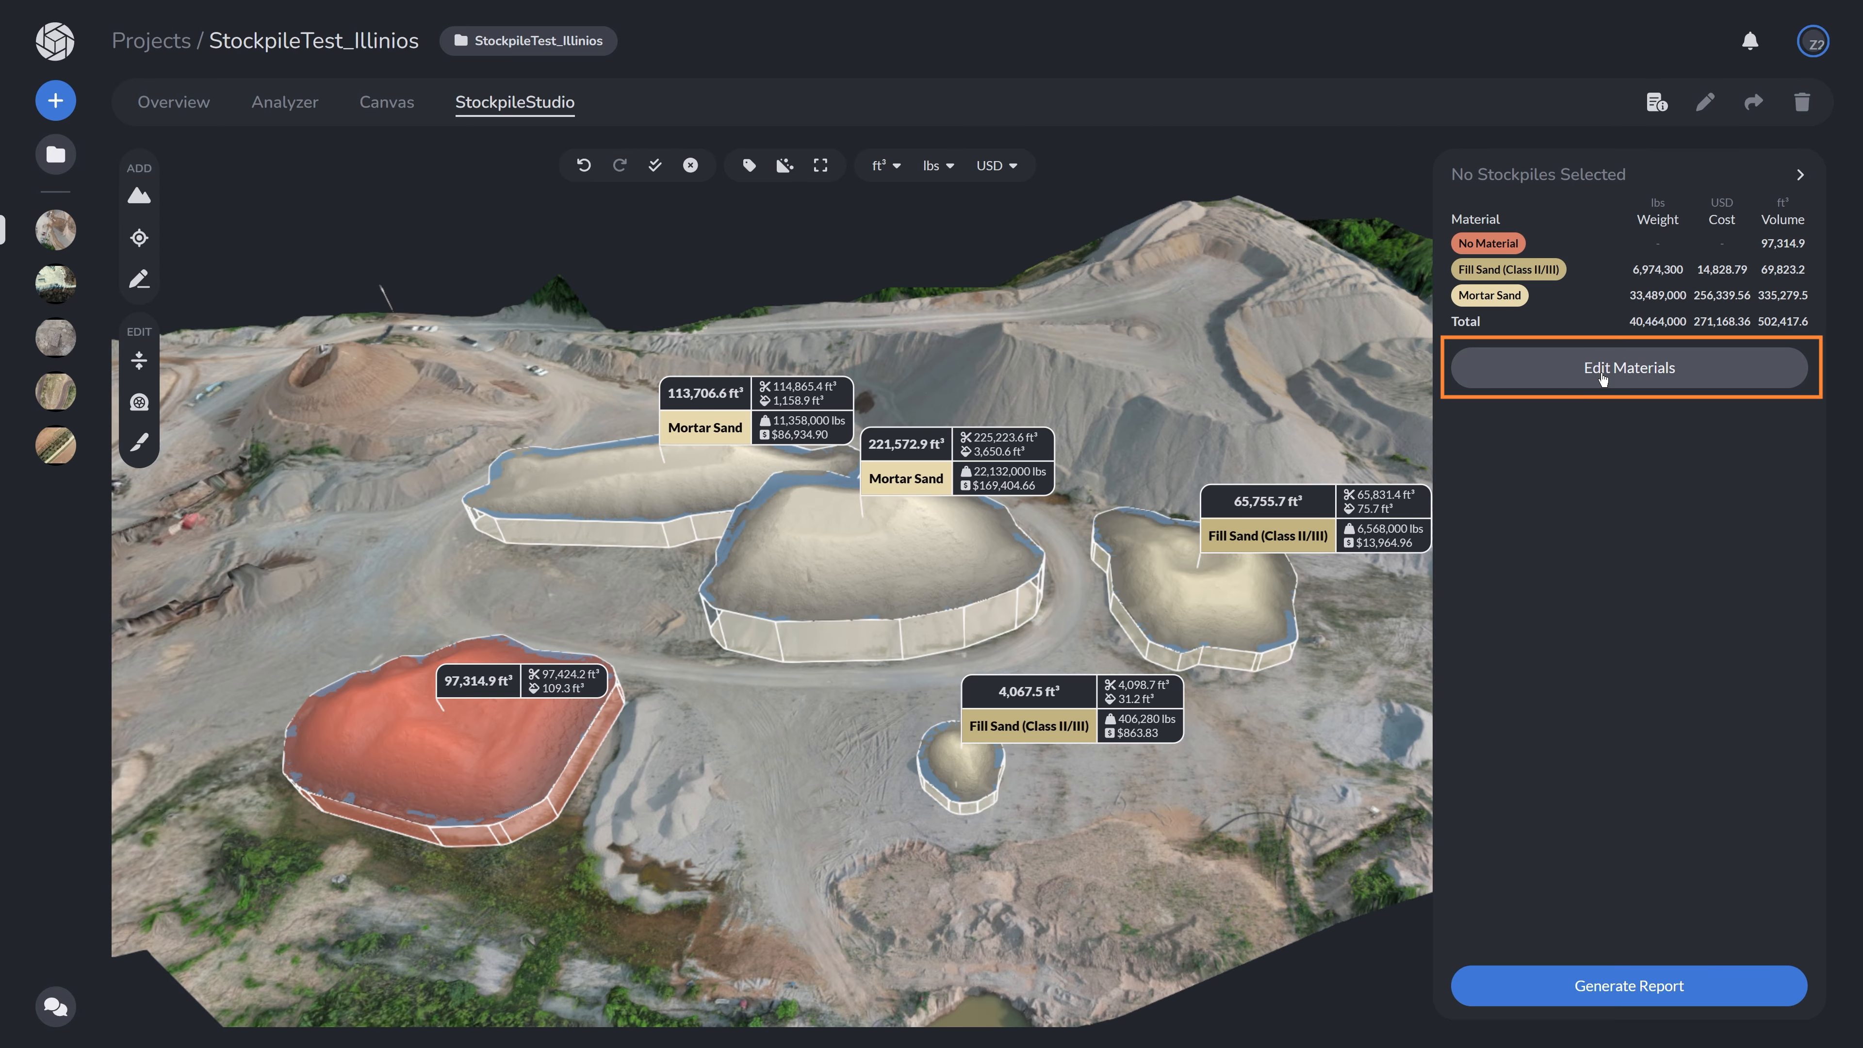
left_click(785, 166)
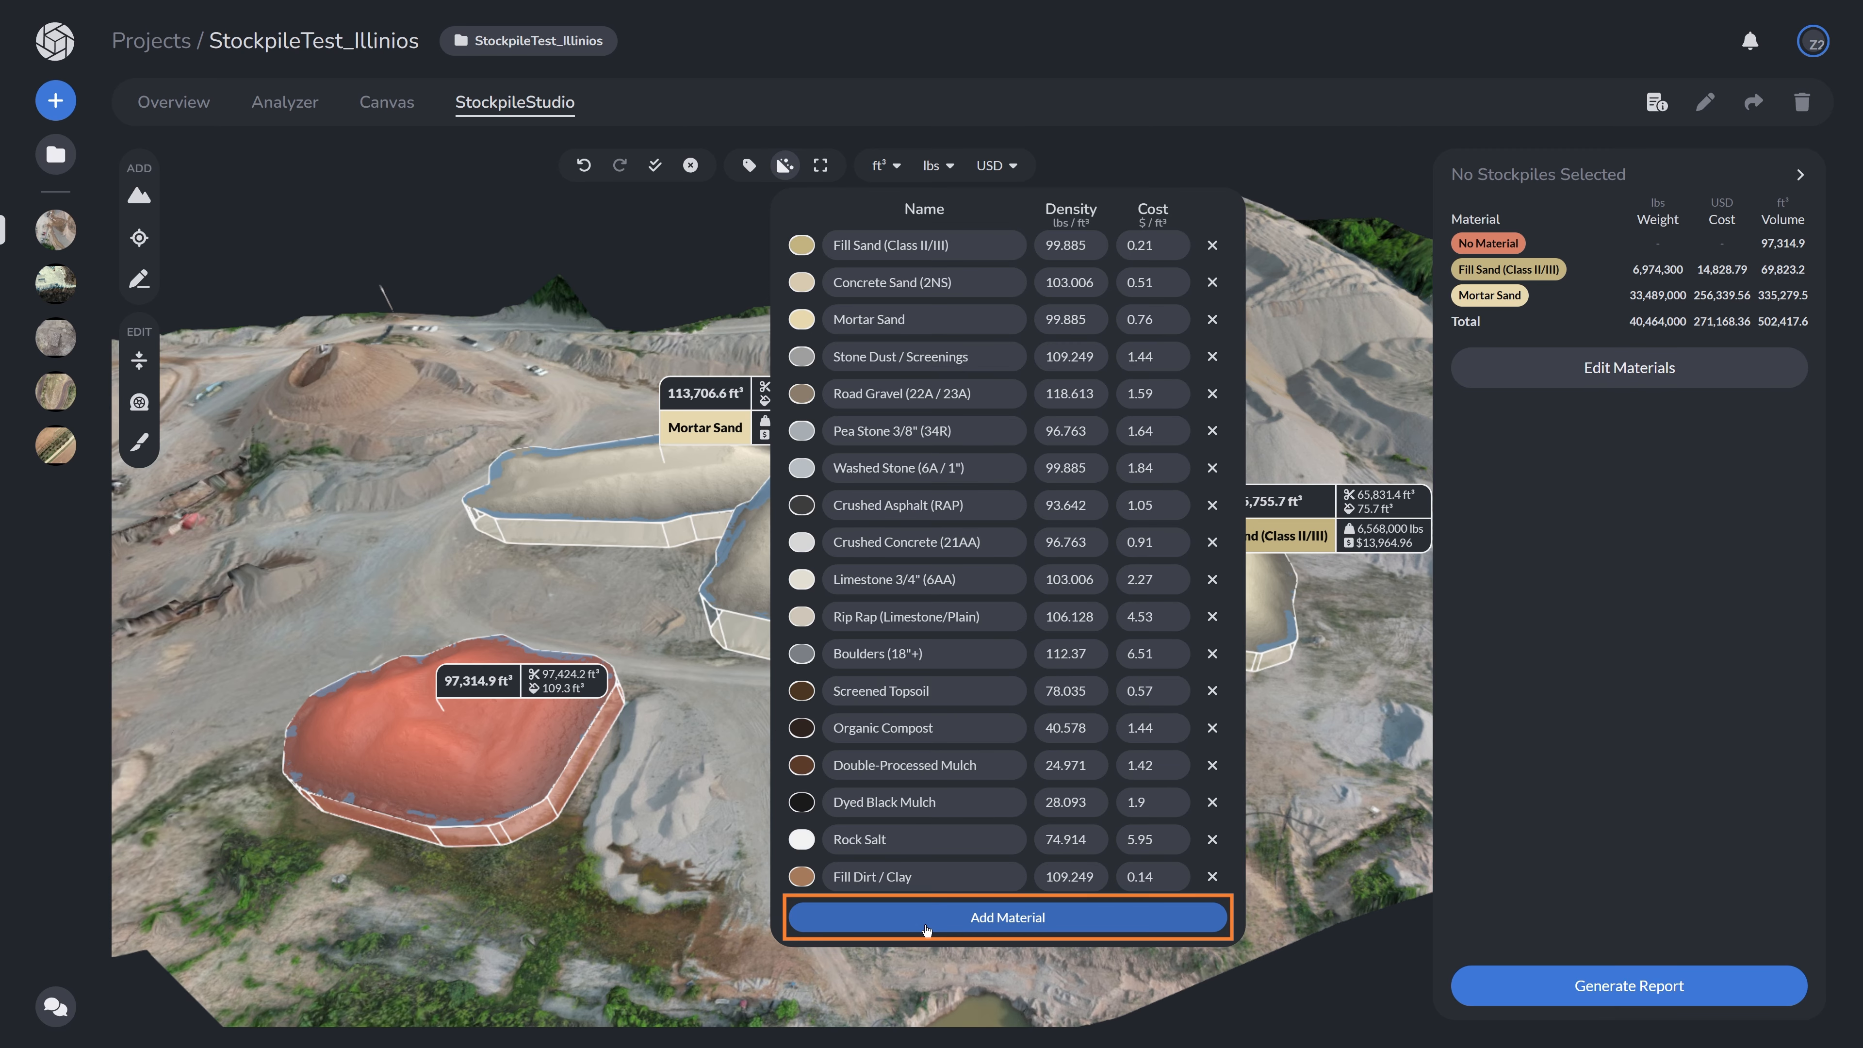
left_click(926, 926)
left_click(933, 919)
left_click(1054, 914)
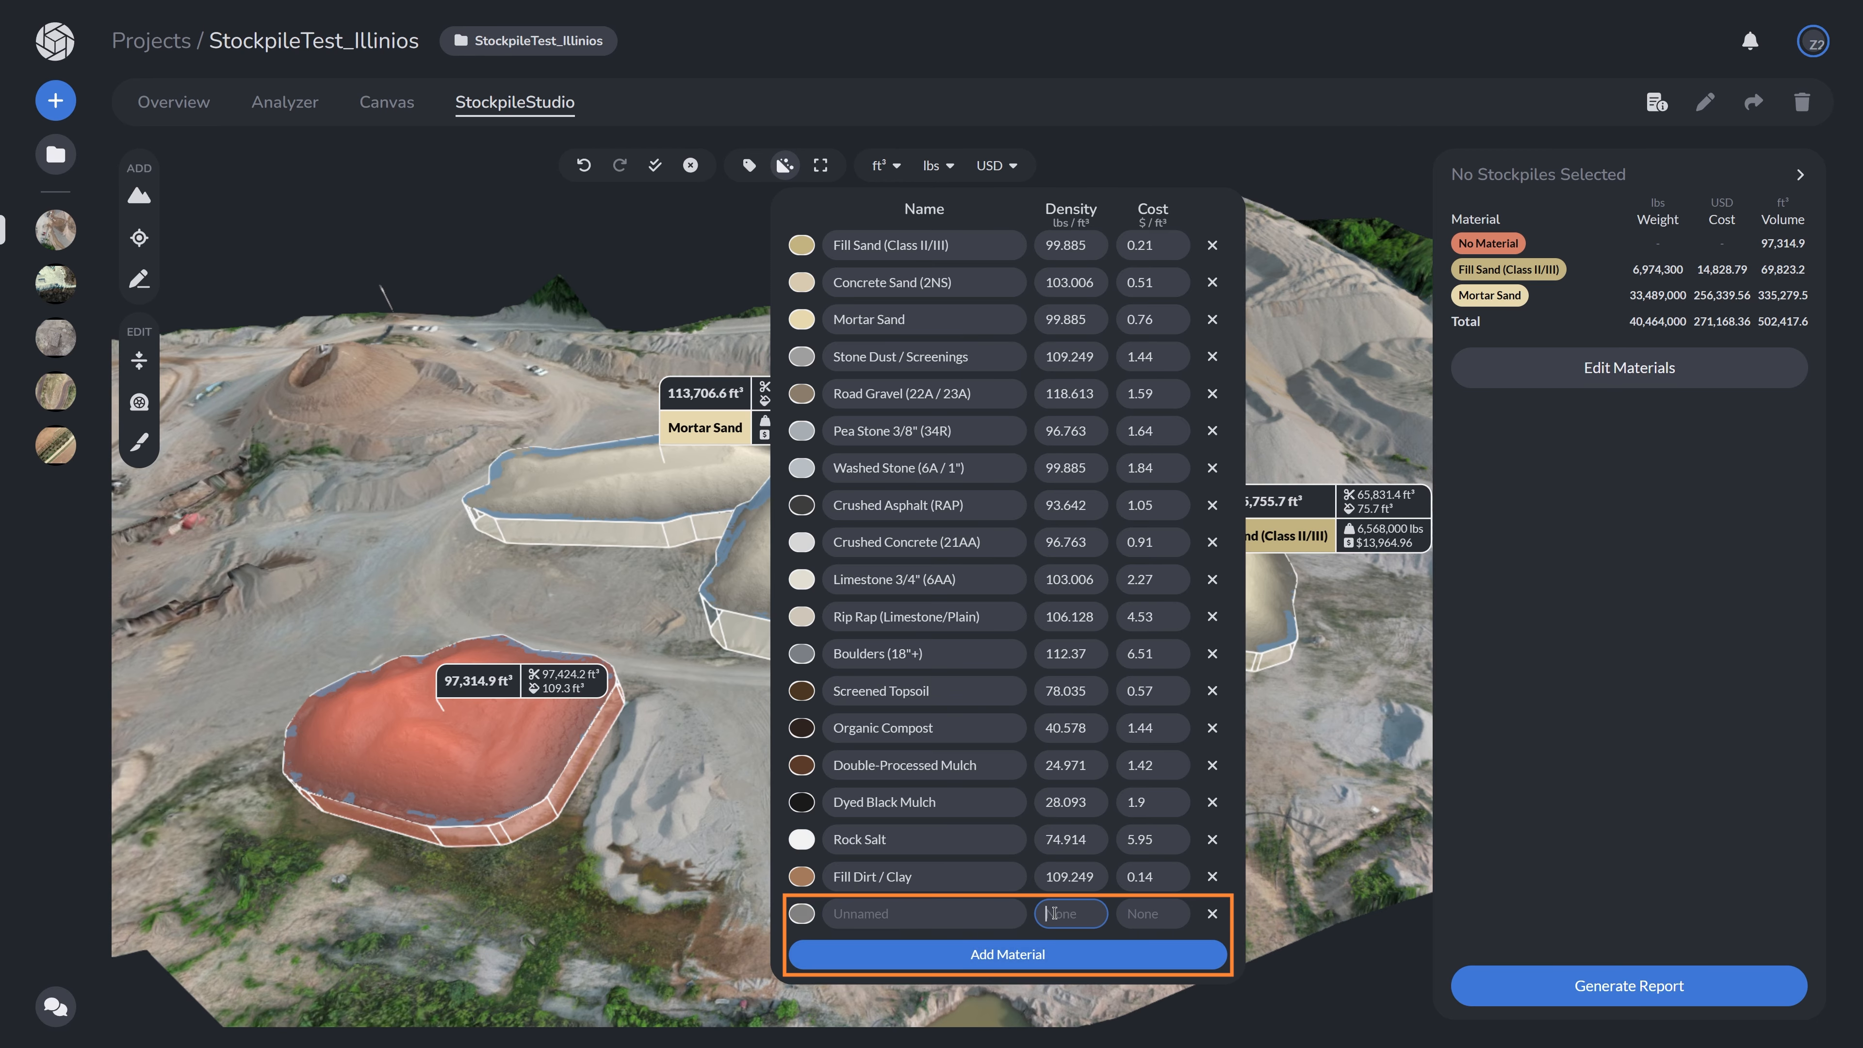
left_click(1141, 914)
left_click(802, 916)
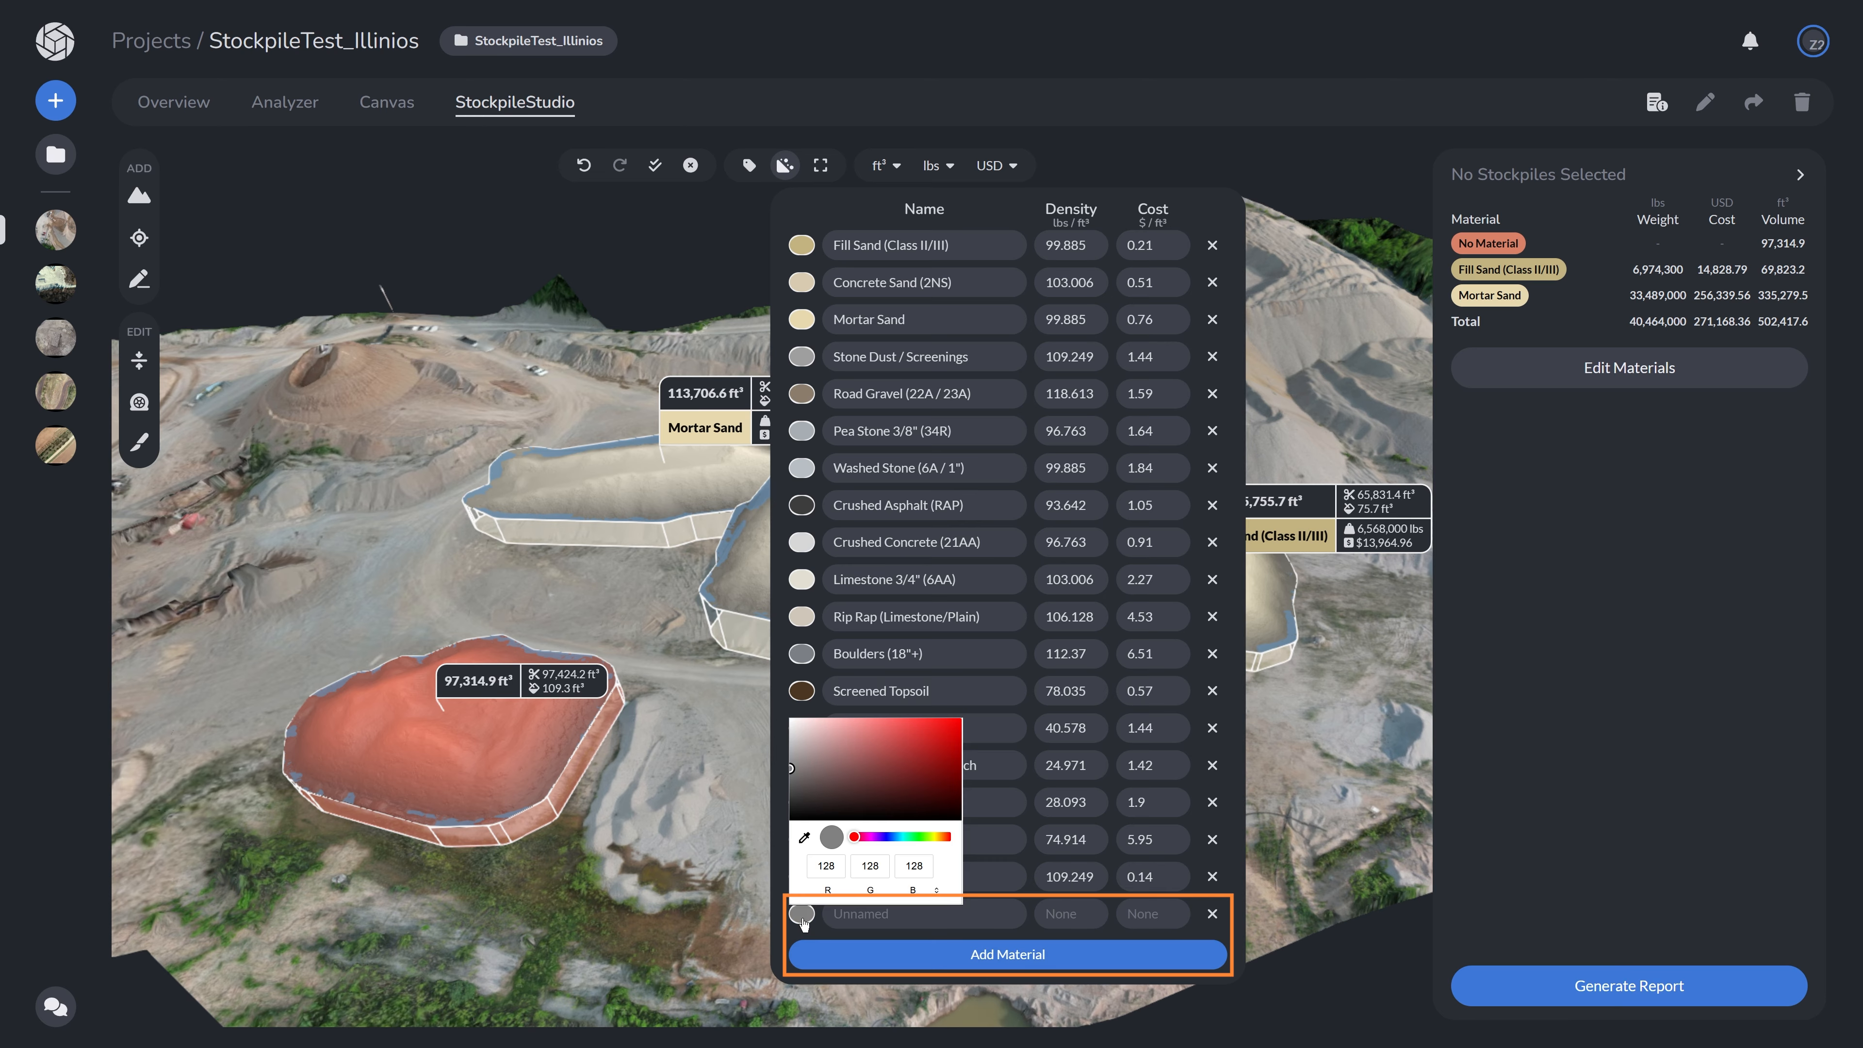
left_click(809, 943)
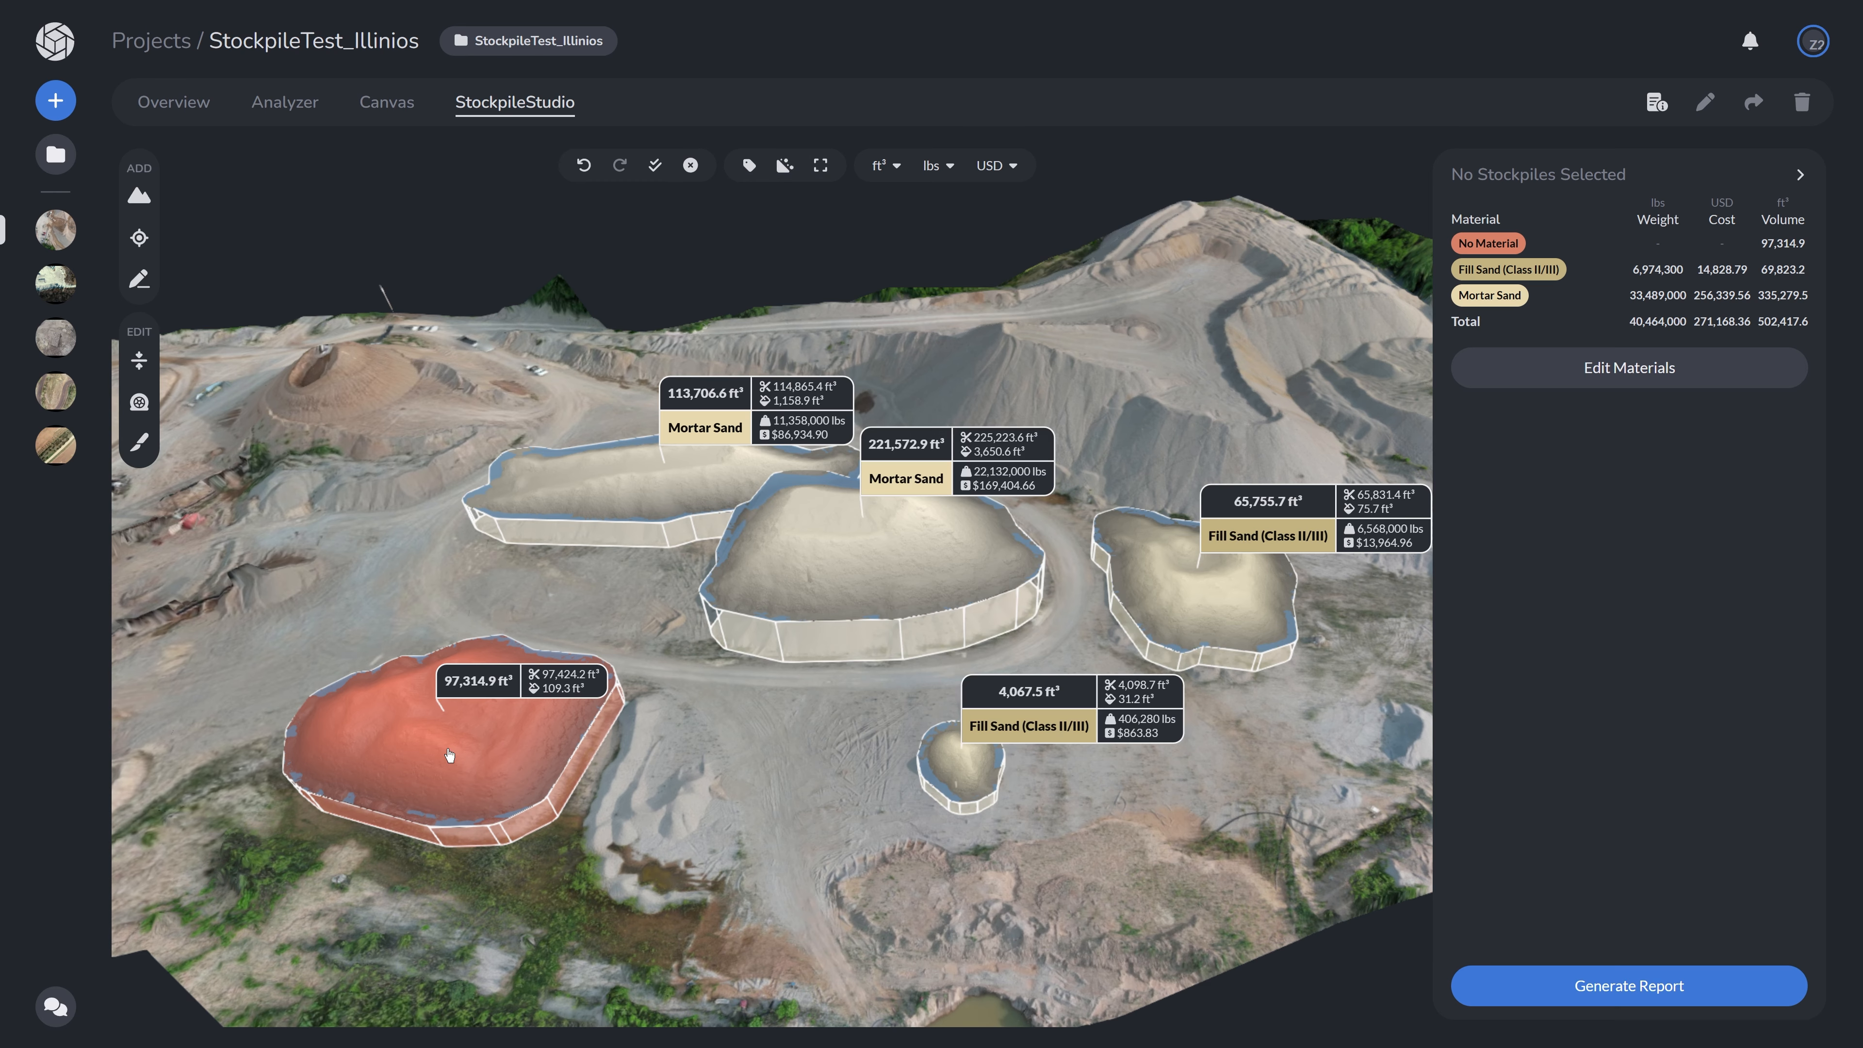
- Assign Concrete Sand (2NS) as the material of the red stockpile
left_click(450, 755)
left_click(1601, 293)
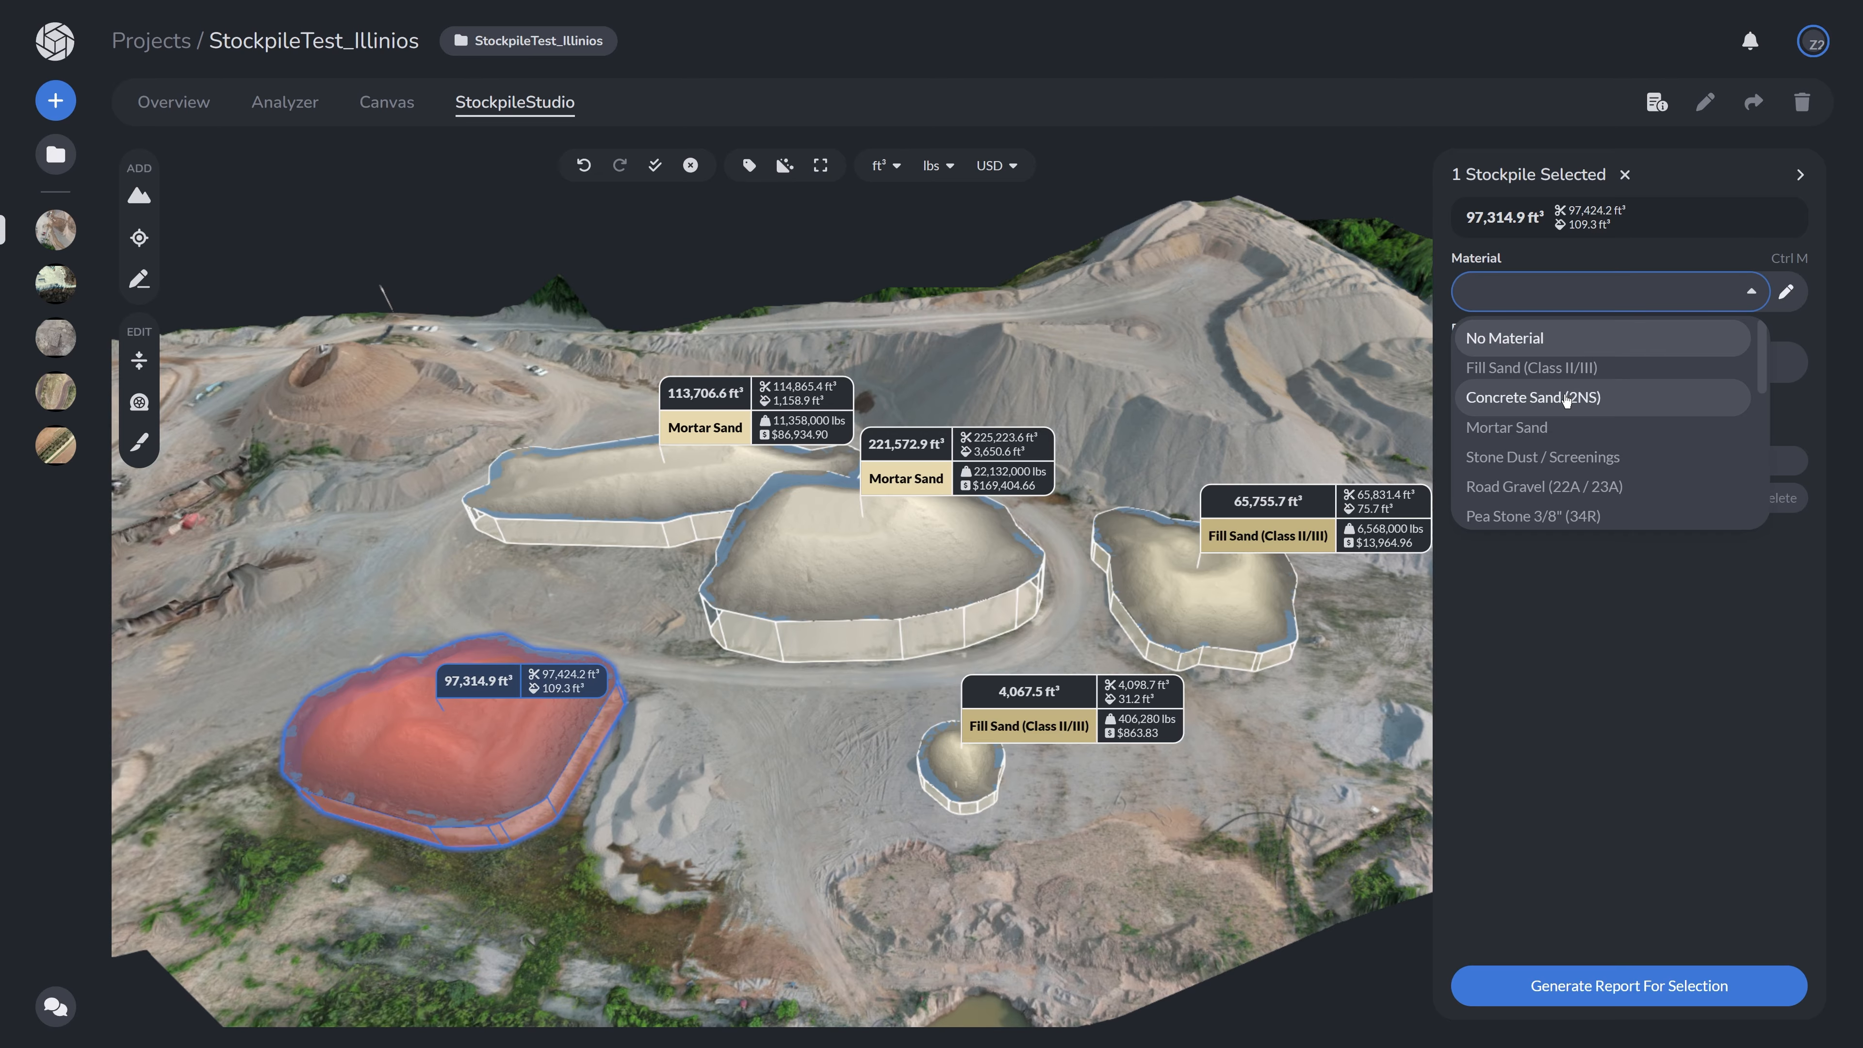
left_click(1577, 400)
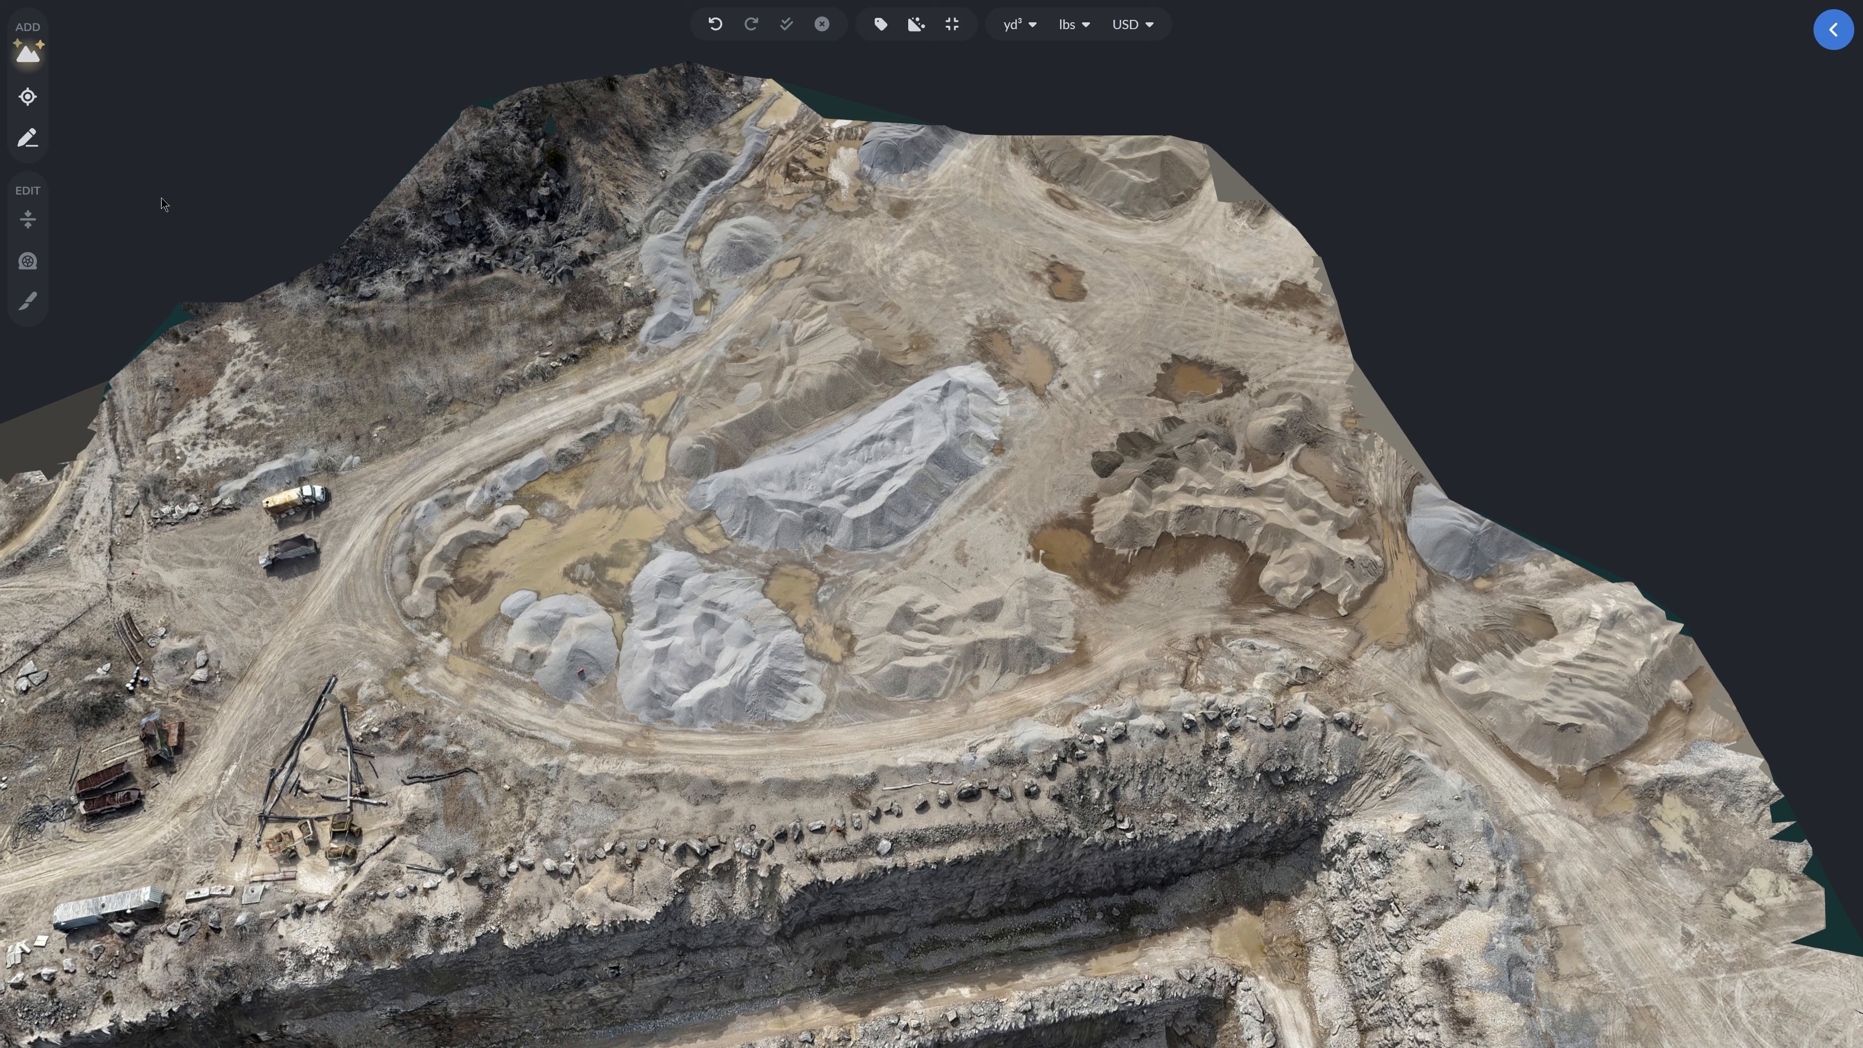
- Add stockpiles by picking each pile on the quarry model
left_click(708, 650)
left_click(958, 643)
left_click(794, 504)
left_click(806, 345)
left_click(1239, 500)
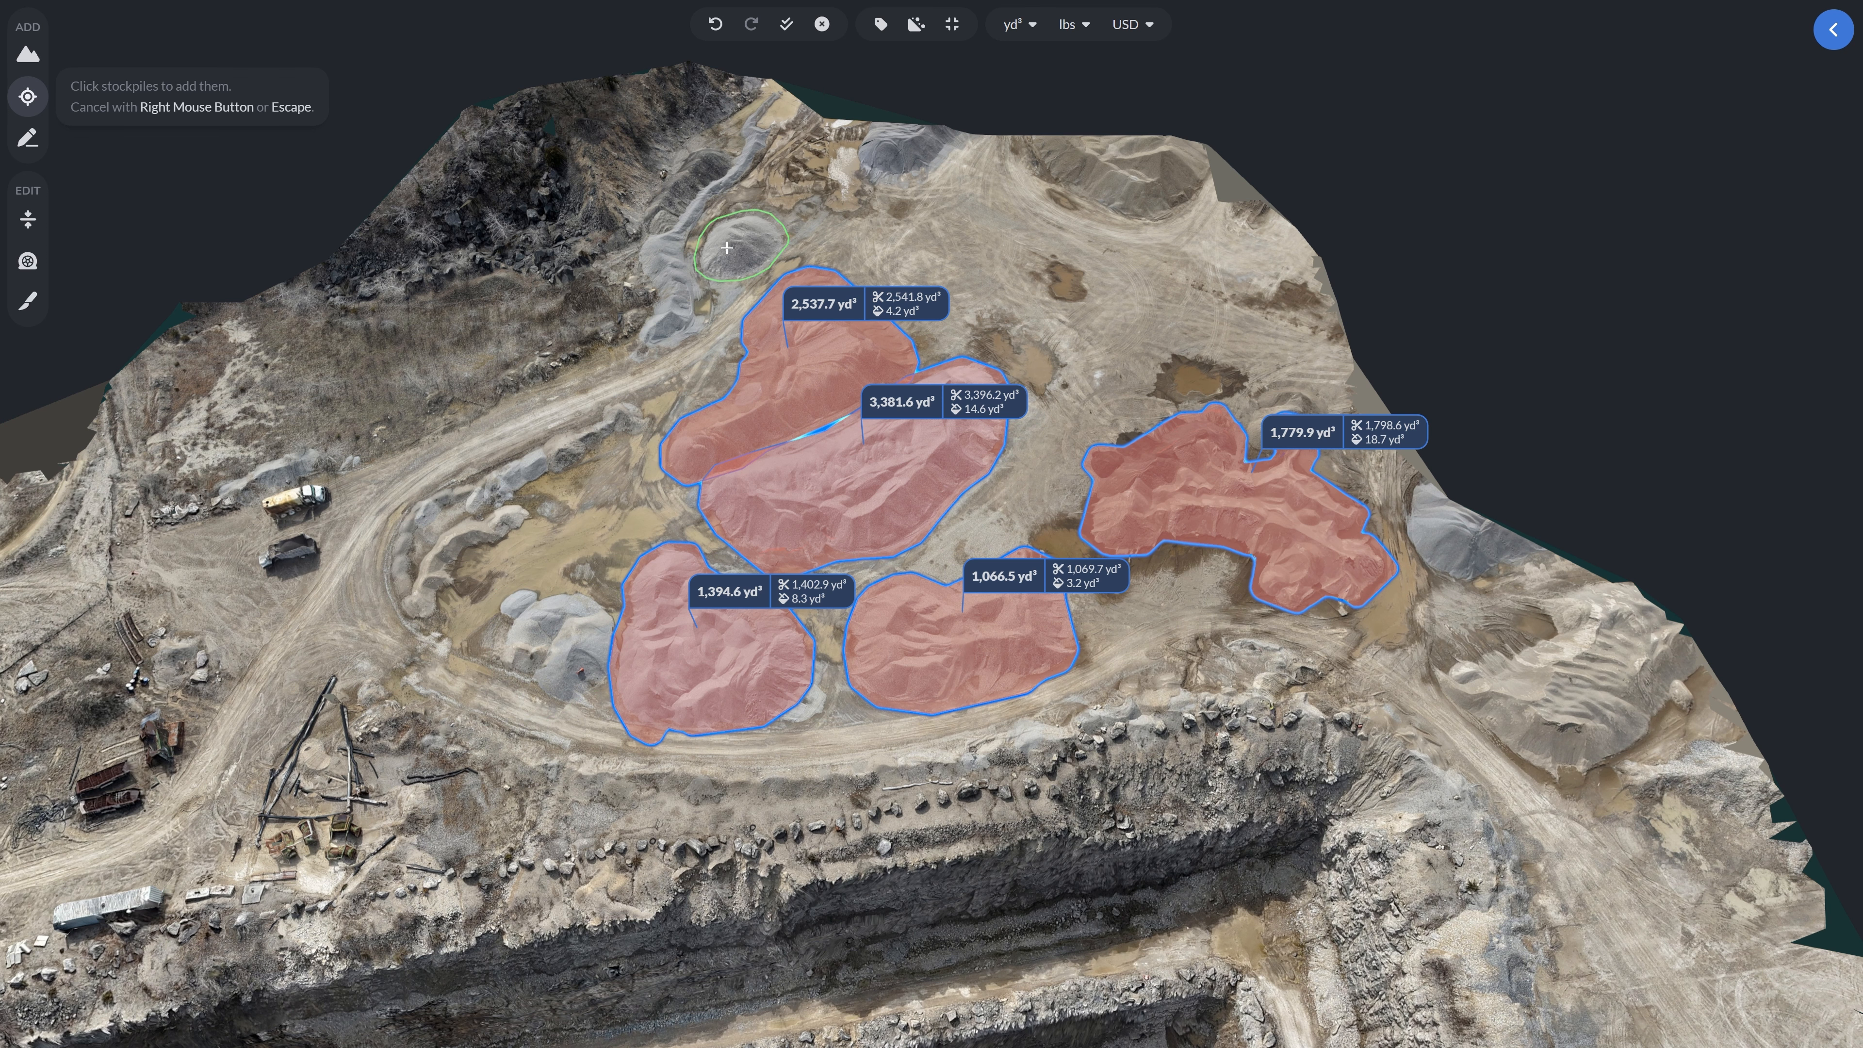
left_click(738, 235)
left_click(543, 638)
left_click(506, 540)
- Select the two large central stockpiles and assign them the Fill Sand (Class II/III) material
left_click(1833, 30)
left_click(704, 374)
left_click(748, 488, "shift")
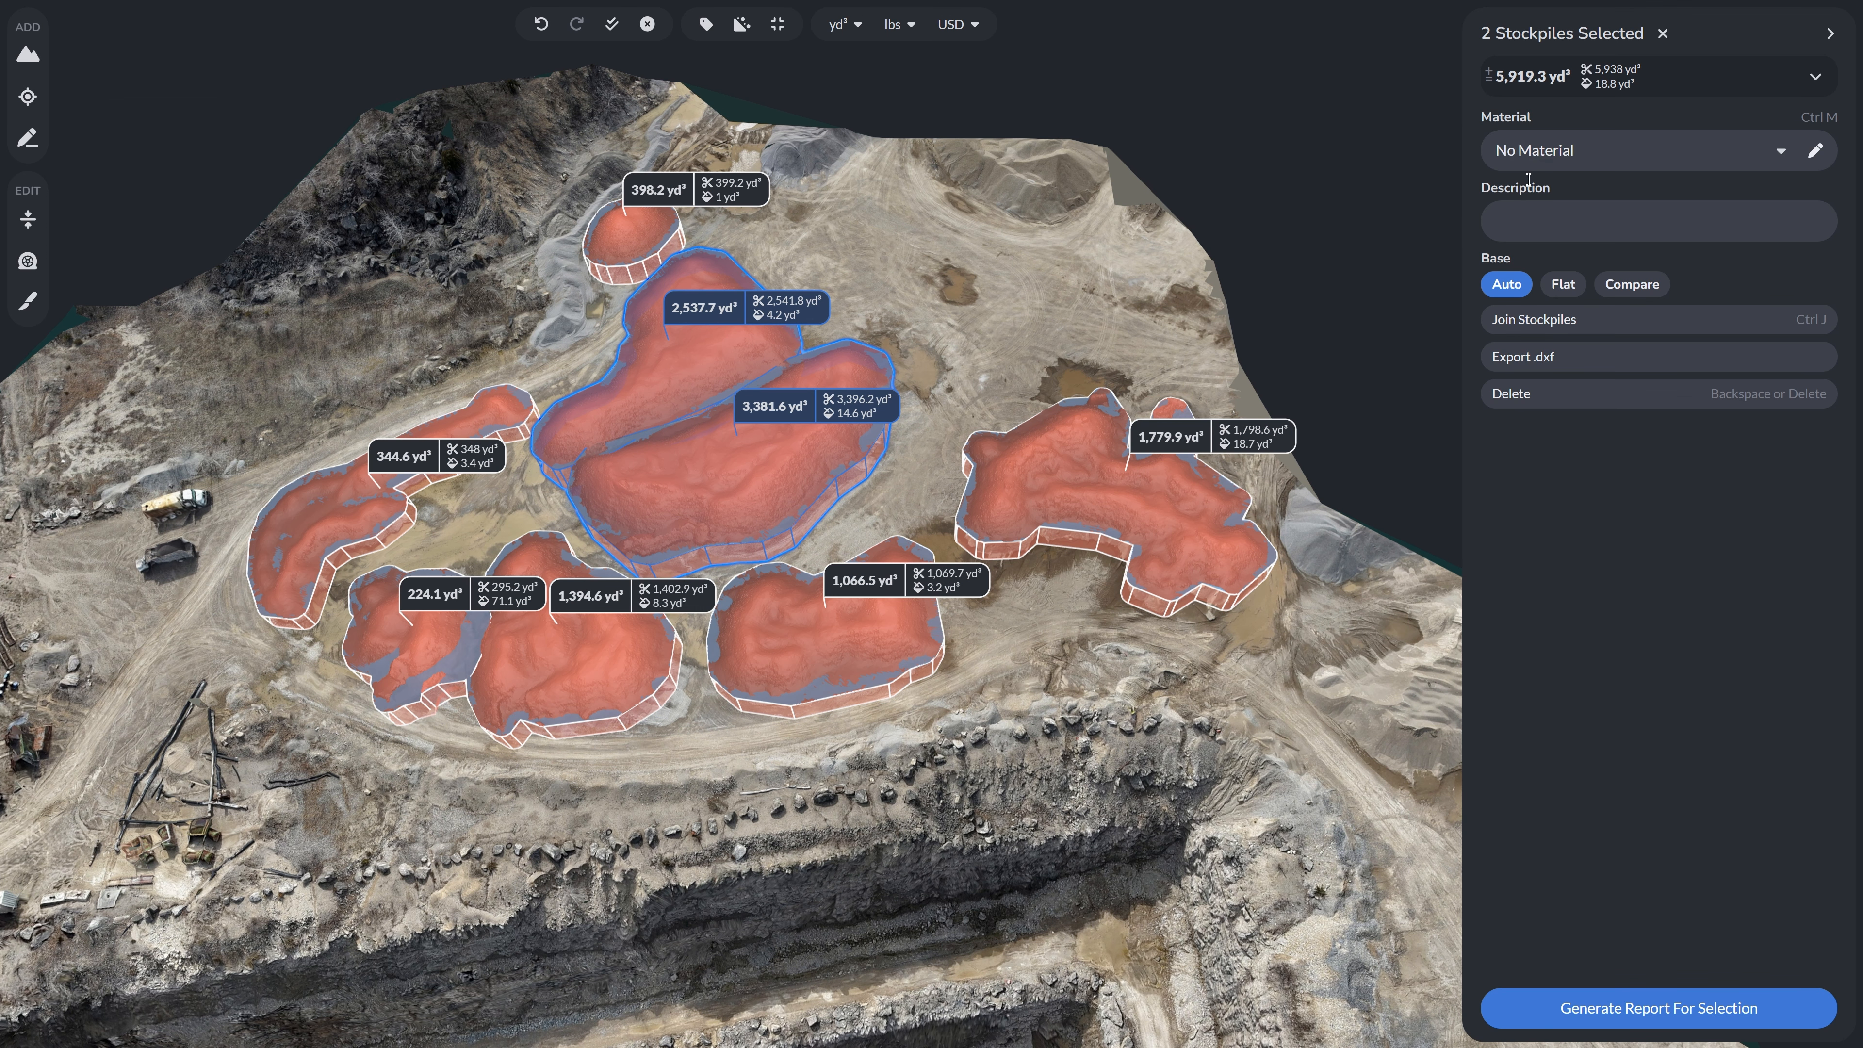
left_click(1585, 151)
left_click(1563, 226)
- Assign Mortar Sand to the stockpile on the right
left_click(1021, 499)
left_click(1586, 153)
left_click(1589, 289)
- Select the two lower central stockpiles and assign them Limestone 3/4" (6AA)
left_click(829, 646)
left_click(586, 664, "shift")
left_click(1597, 153)
scroll(1617, 345, "down", 2)
left_click(1618, 345)
- Select the two stockpiles on the left and assign them Fill Dirt / Clay
left_click(411, 653)
left_click(310, 534, "shift")
left_click(1585, 151)
scroll(1614, 331, "down", 3)
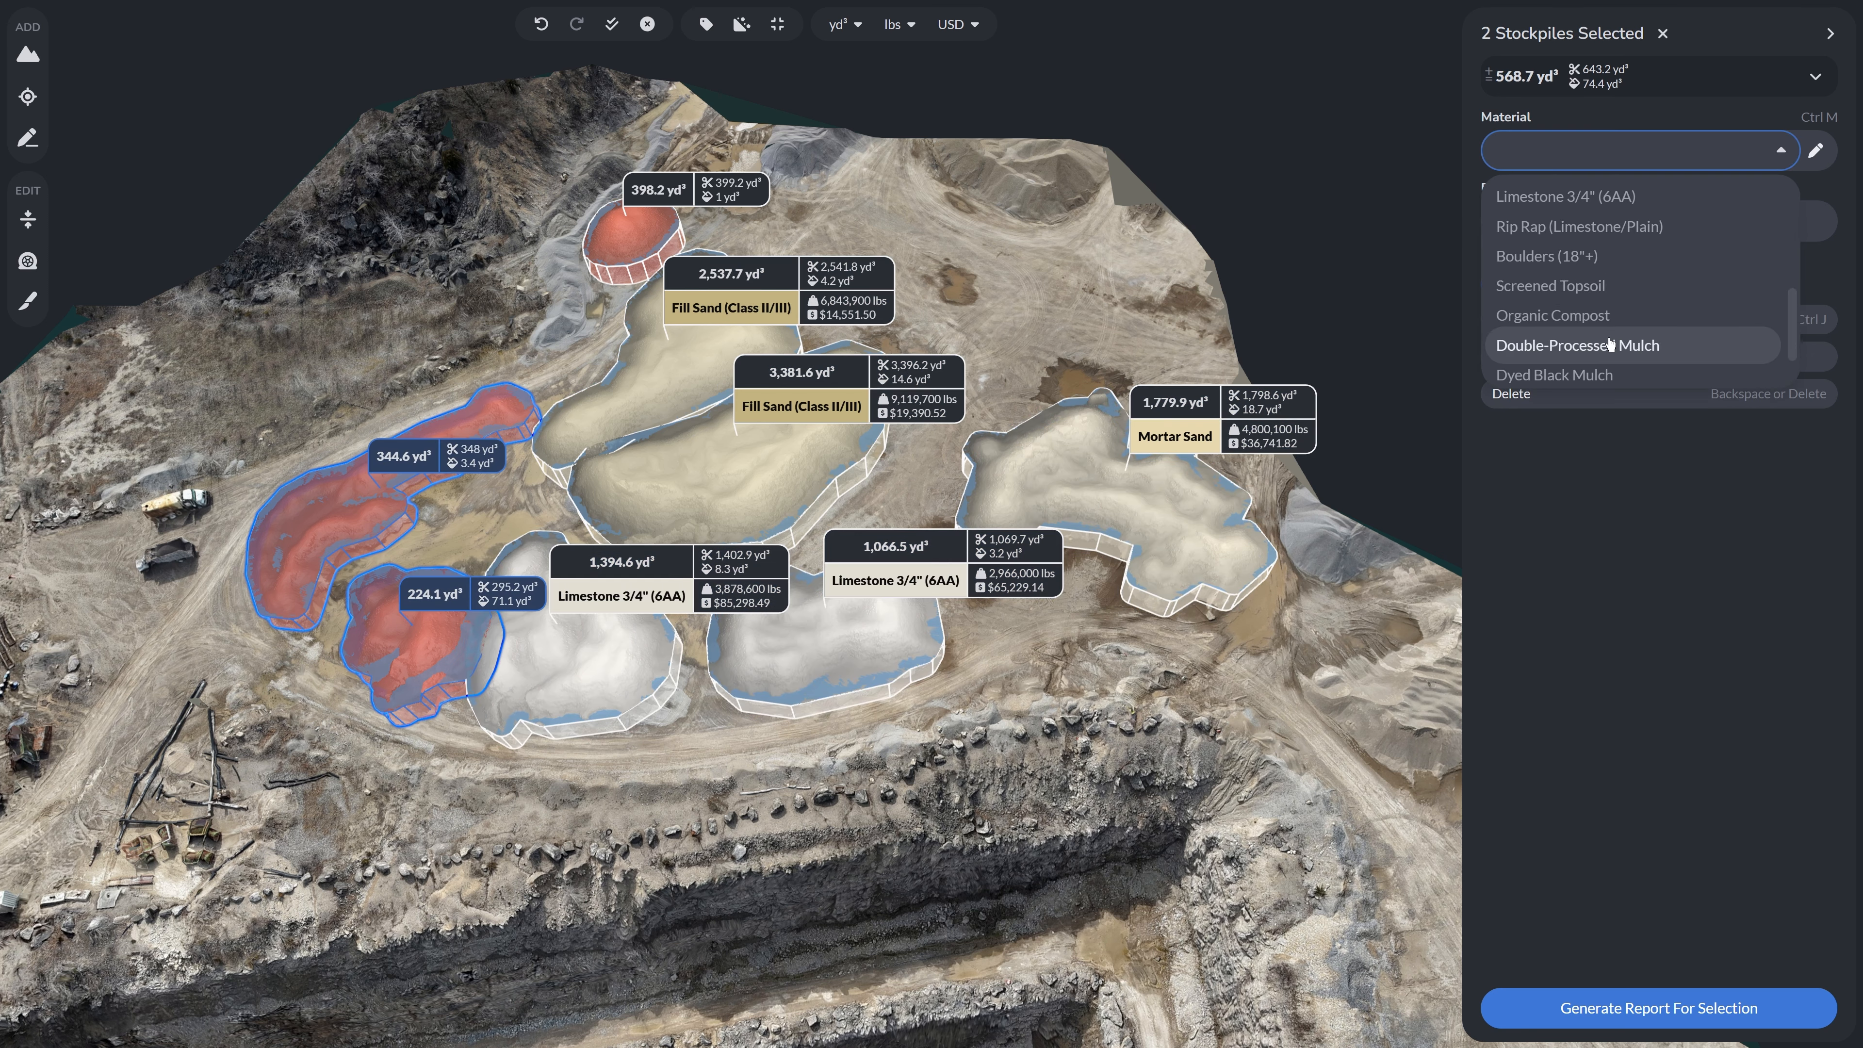
left_click(1607, 343)
- Assign Road Gravel (22A / 23A) to the small stockpile at the top
left_click(633, 242)
left_click(1585, 151)
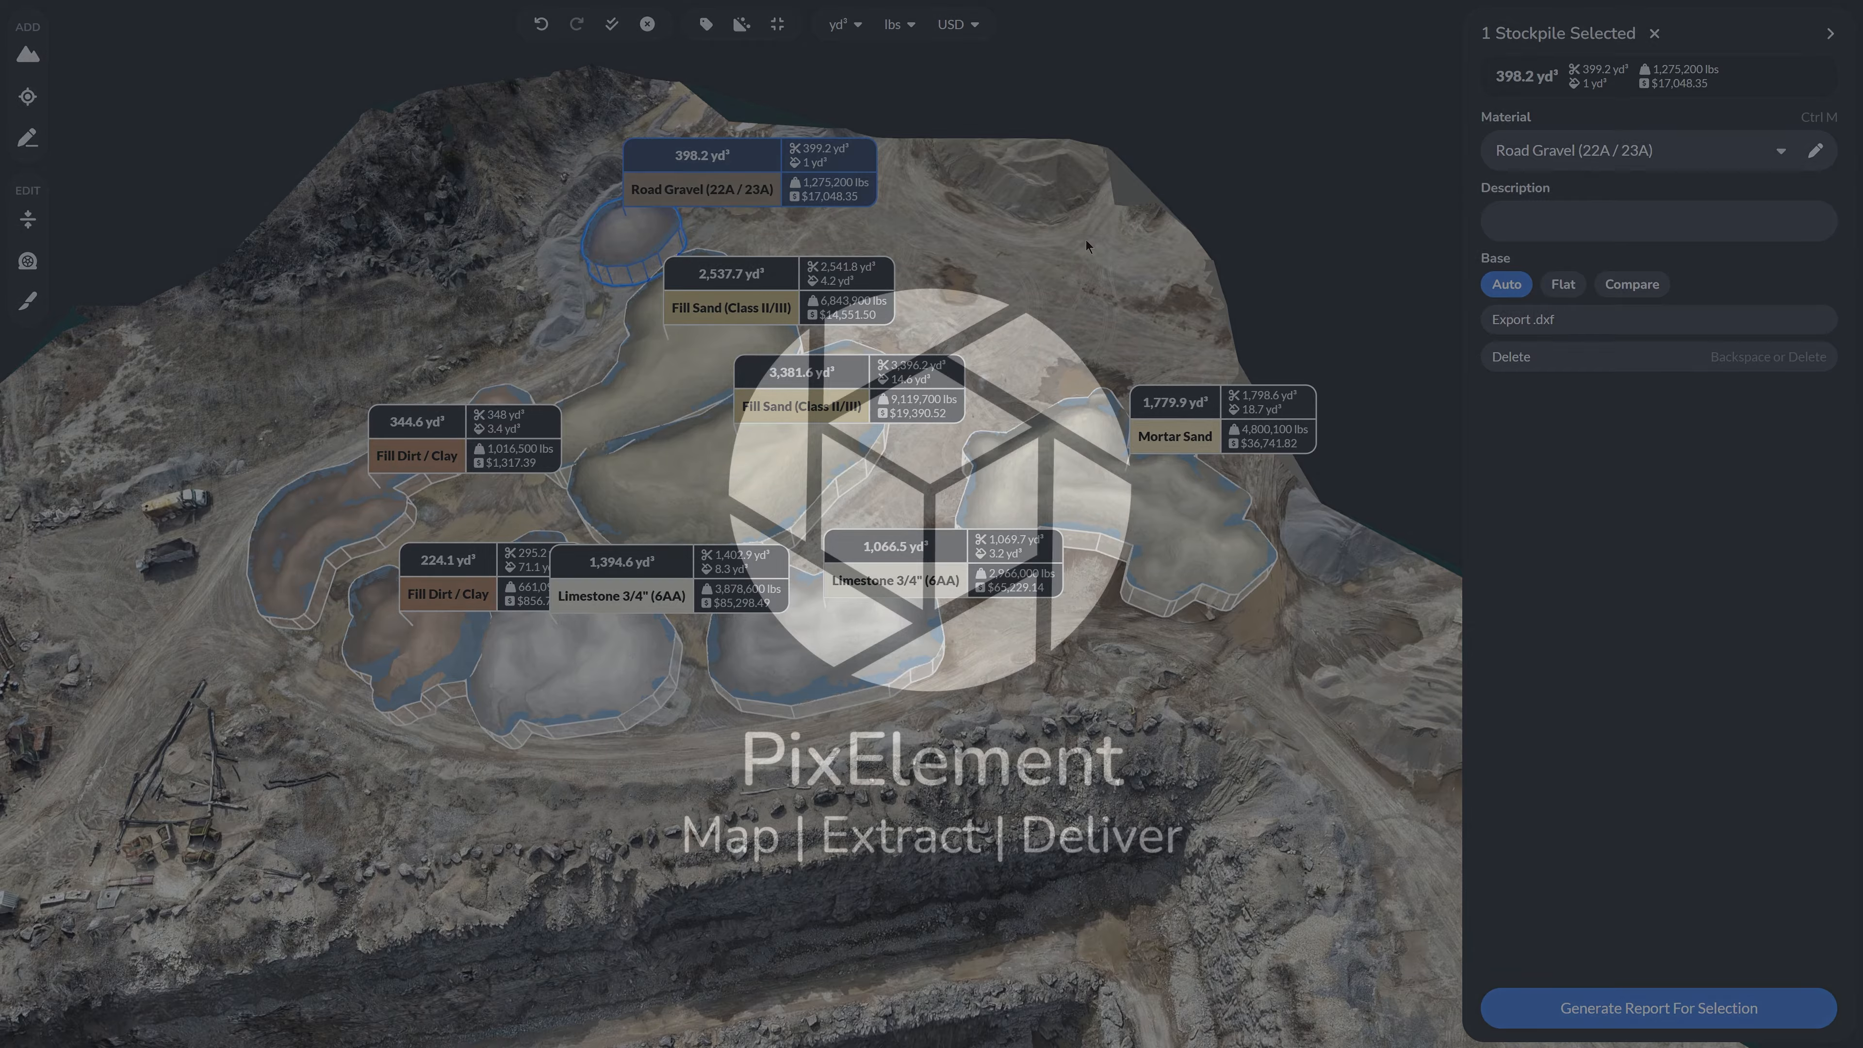